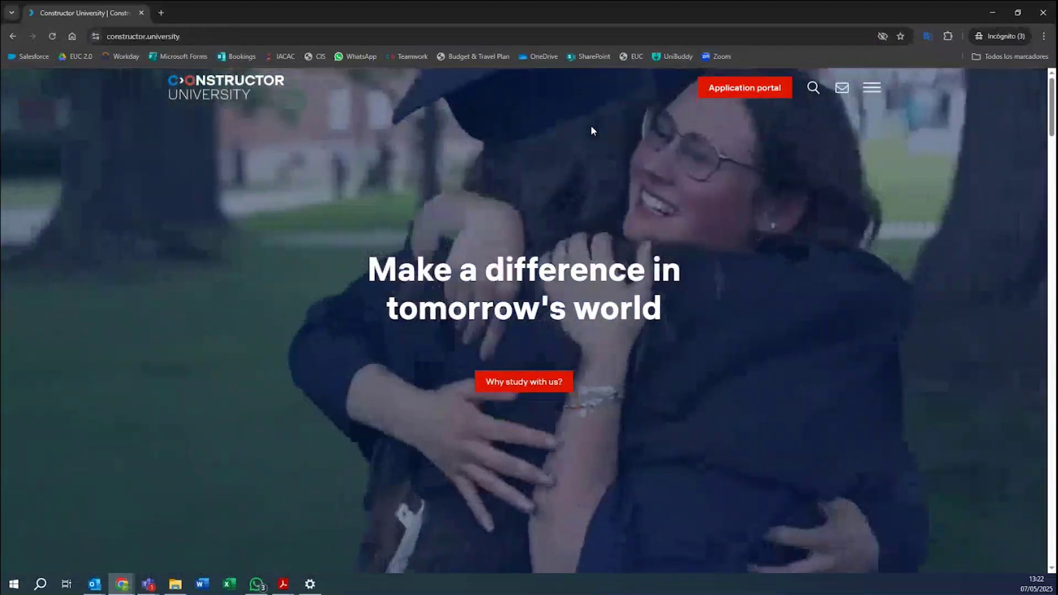
Open the application portal login page from the Constructor University homepage.
{"action": "left_click", "coordinate": [588, 130]}
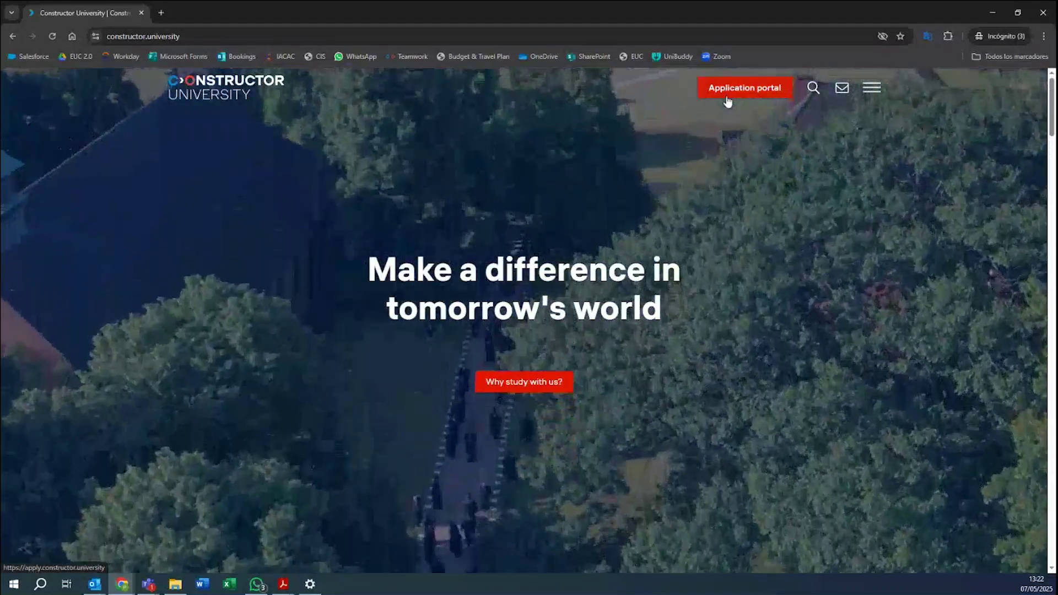
{"action": "left_click", "coordinate": [728, 102]}
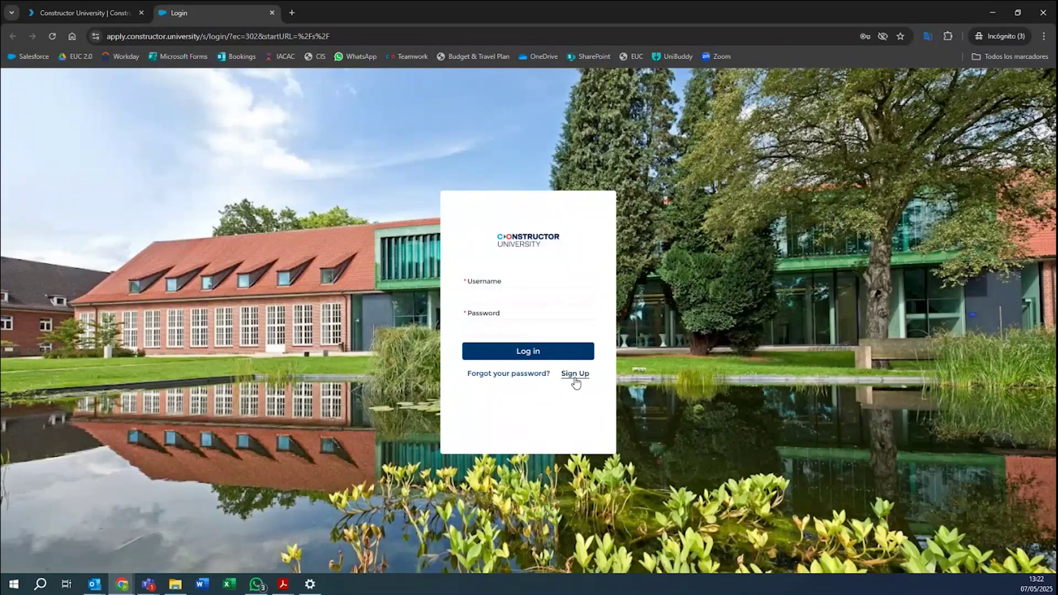
Start a new account, entering first name, last name and an e-mail address as username.
{"action": "left_click", "coordinate": [574, 375]}
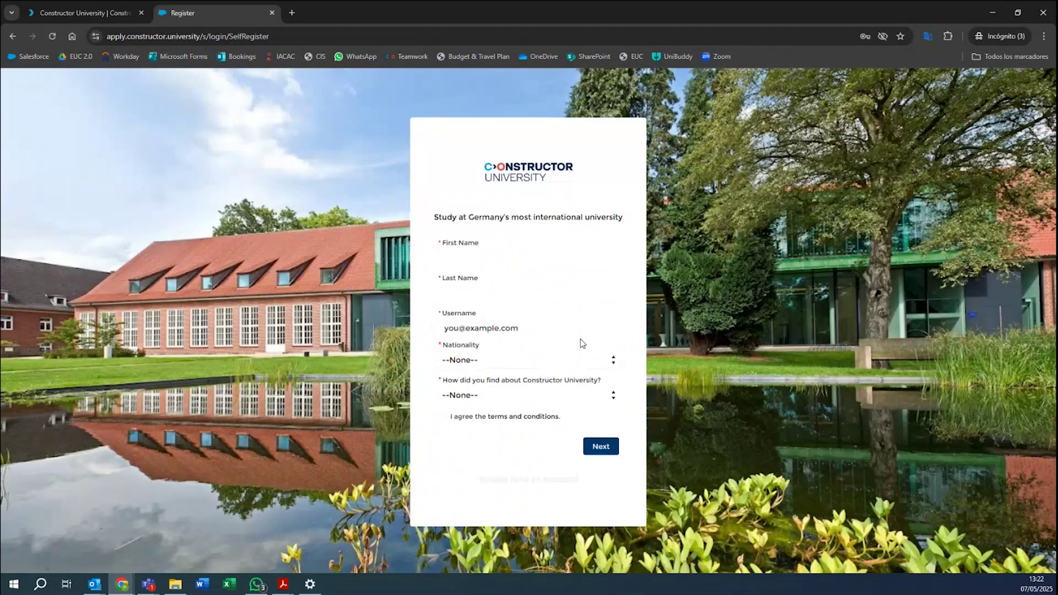
{"action": "left_click", "coordinate": [473, 243]}
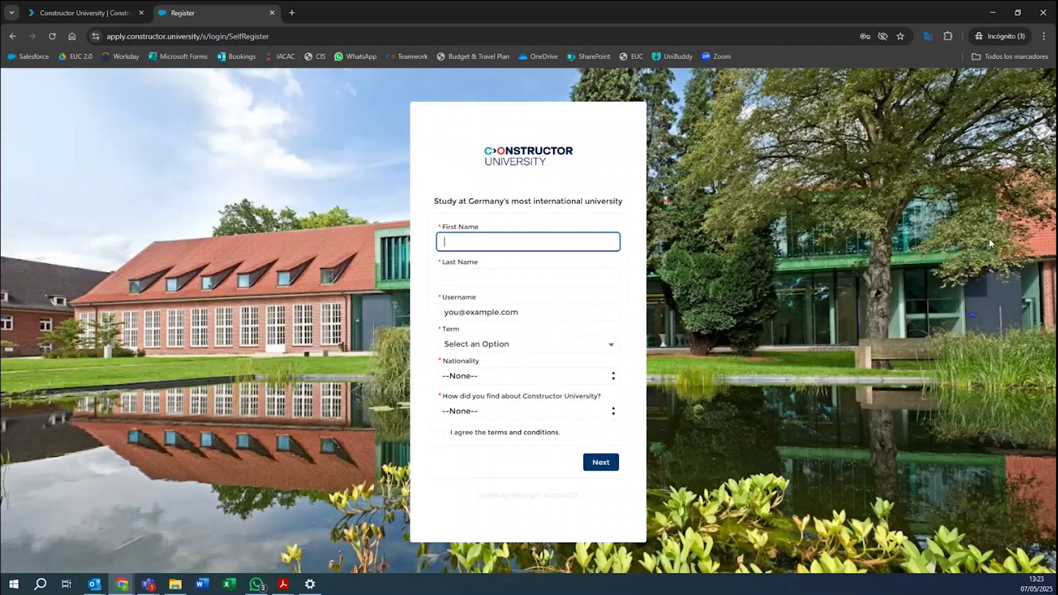
{"action": "type", "text": "Test"}
{"action": "left_click", "coordinate": [478, 273]}
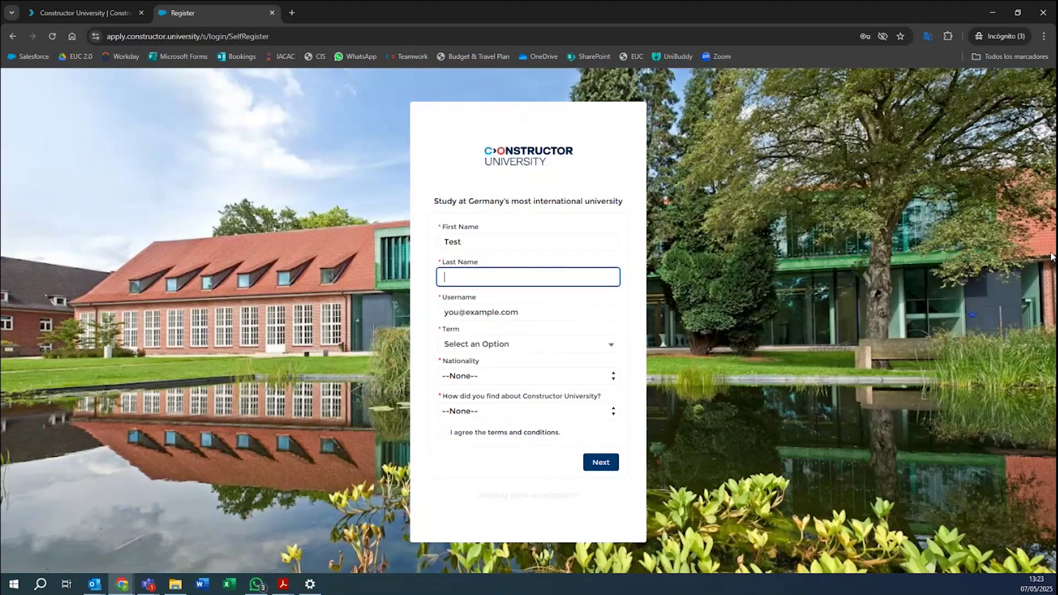
{"action": "type", "text": "Constructor"}
{"action": "left_click", "coordinate": [533, 310]}
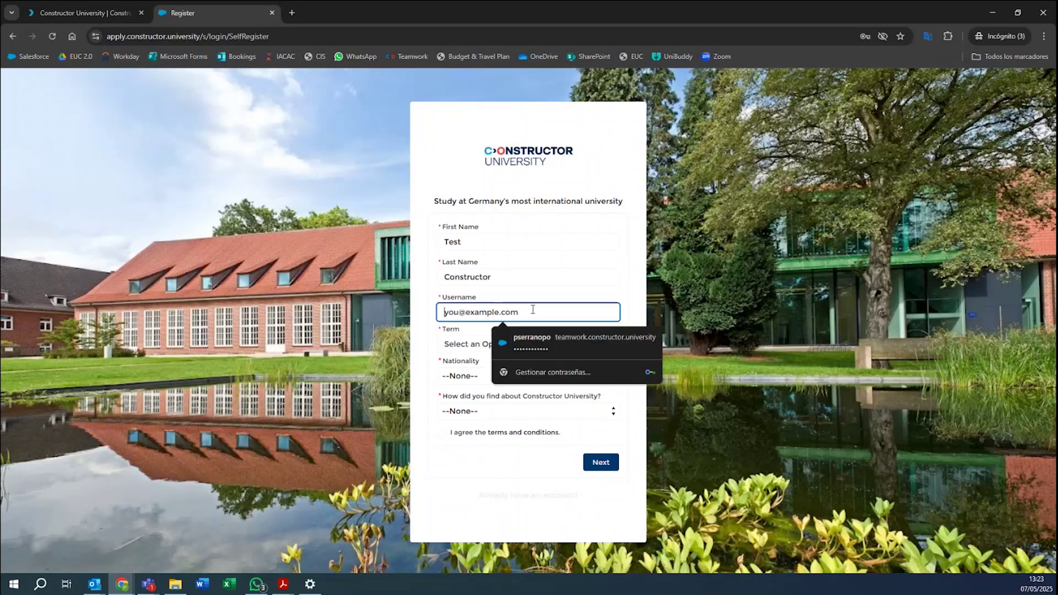
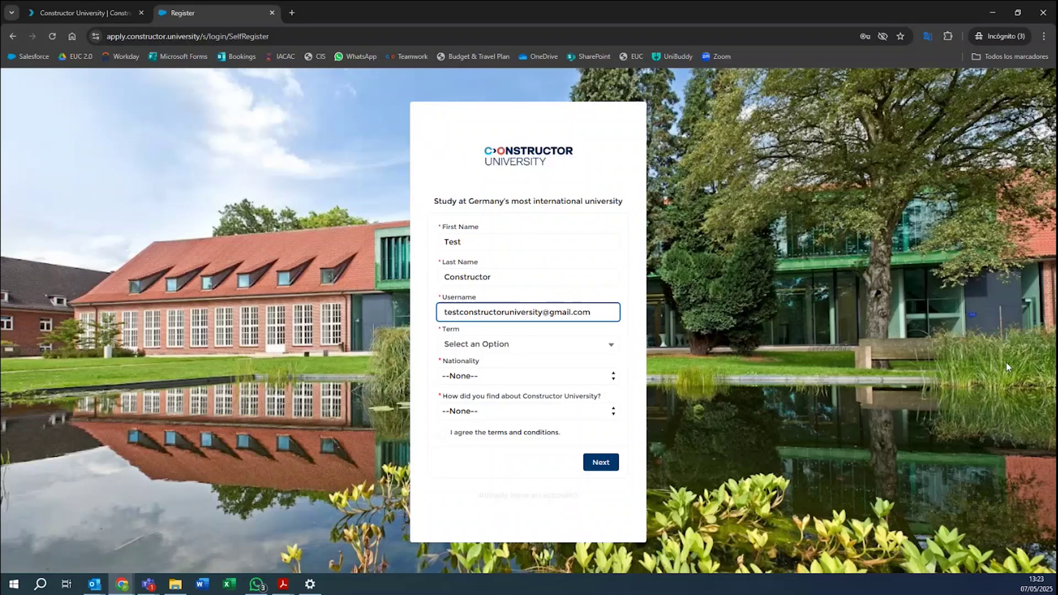
{"action": "left_click", "coordinate": [457, 349]}
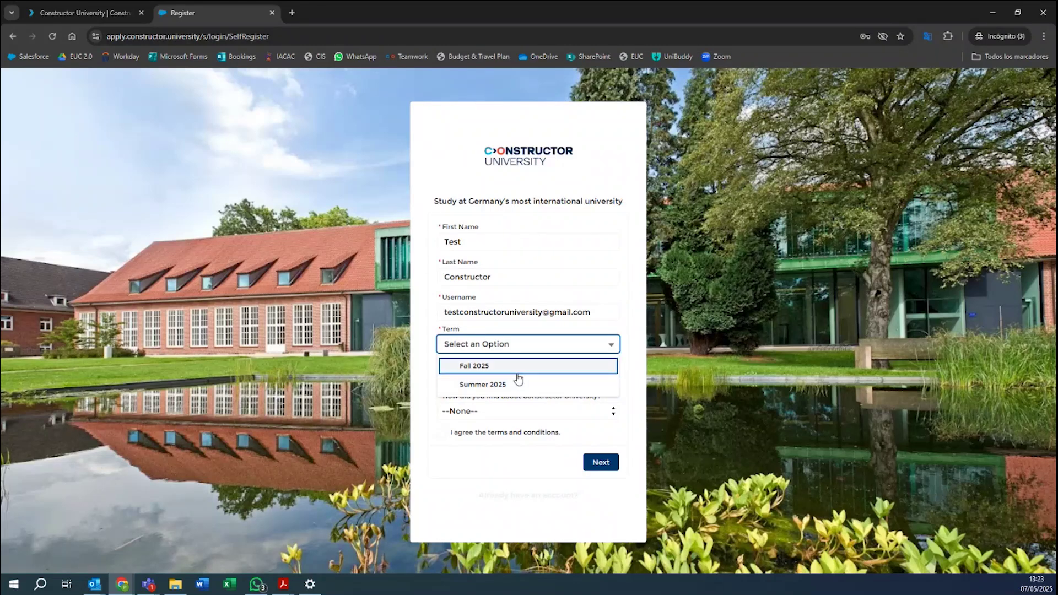
Choose term Fall 2025, degree Bachelor and Spain as high-school country.
{"action": "left_click", "coordinate": [517, 368]}
{"action": "left_click", "coordinate": [487, 360]}
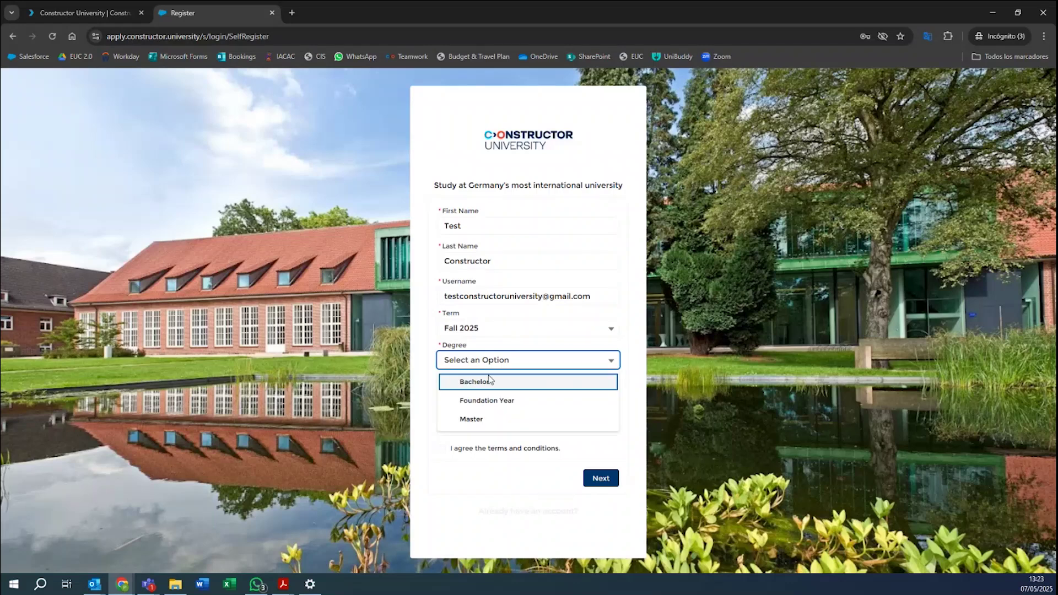
{"action": "left_click", "coordinate": [491, 382]}
{"action": "left_click", "coordinate": [479, 392]}
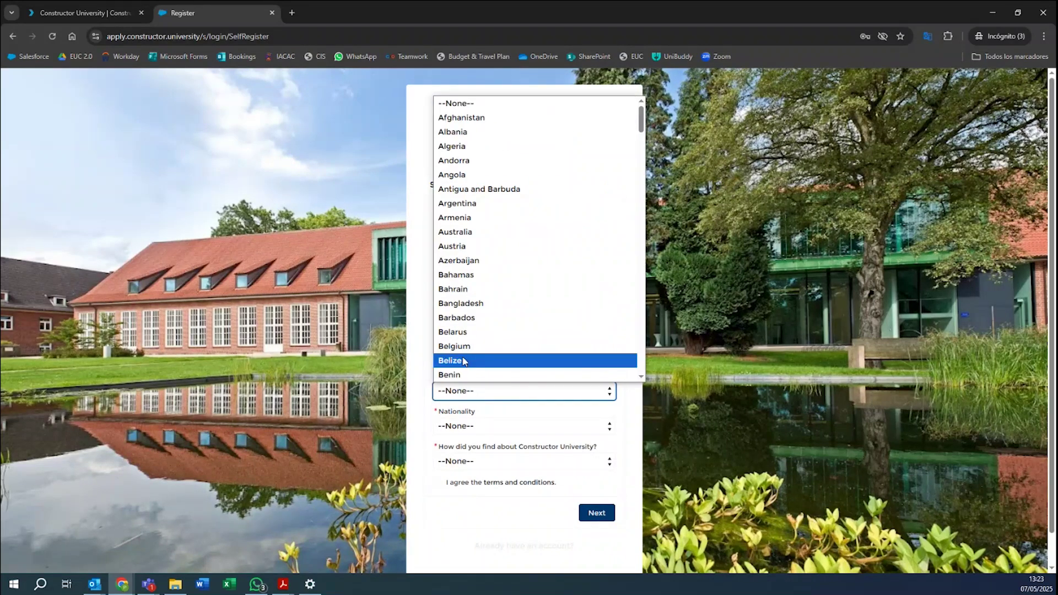
{"action": "scroll", "coordinate": [529, 242], "scroll_direction": "down", "scroll_amount": 20}
{"action": "scroll", "coordinate": [529, 259], "scroll_direction": "down", "scroll_amount": 16}
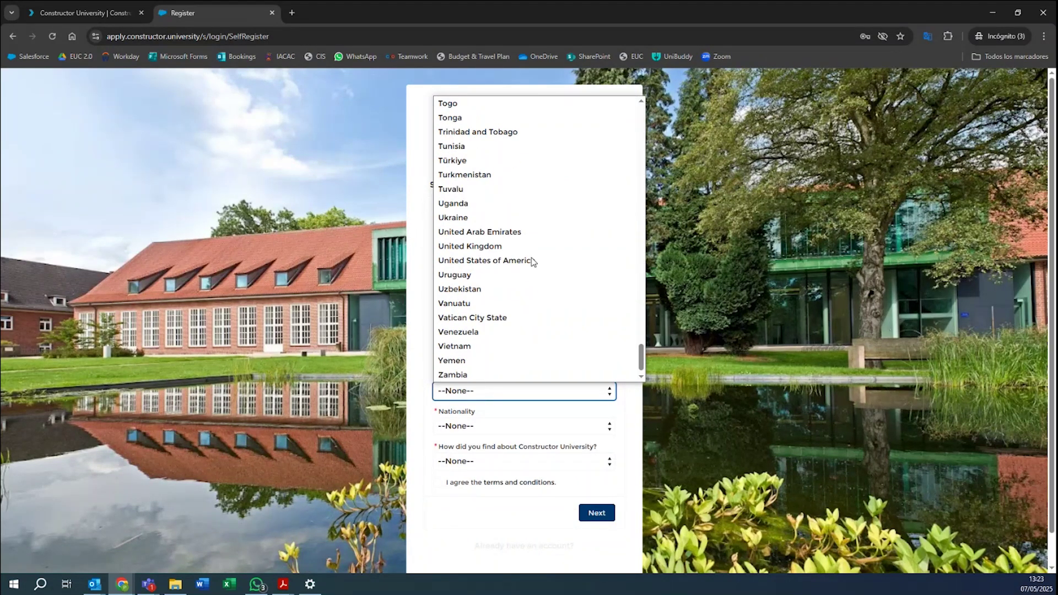
{"action": "scroll", "coordinate": [521, 292], "scroll_direction": "up", "scroll_amount": 8}
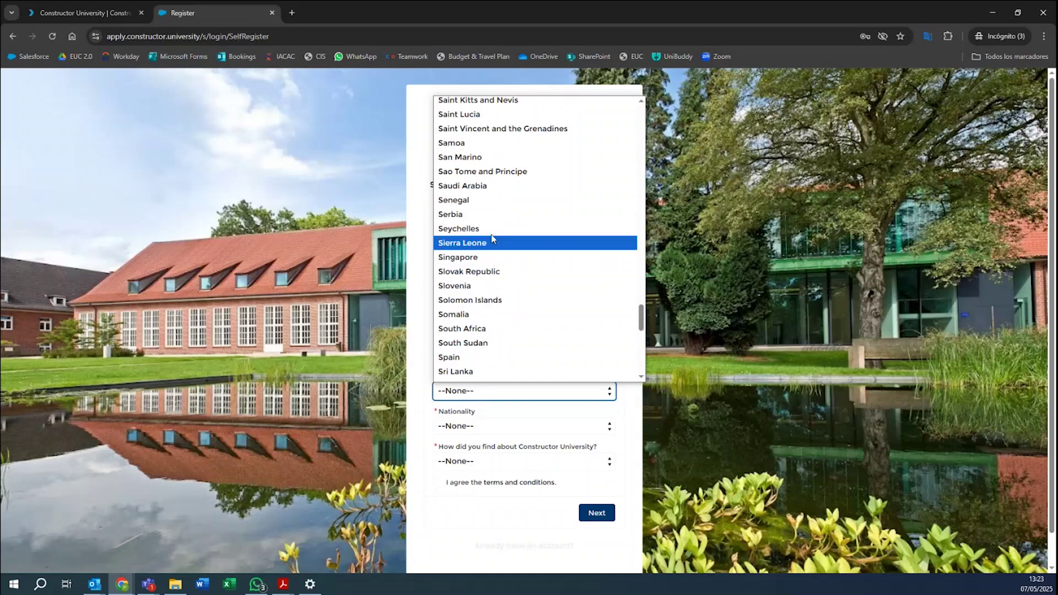
{"action": "left_click", "coordinate": [487, 357]}
Set nationality to Spain and source to College Fair/Higher Education Exhibition.
{"action": "left_click", "coordinate": [489, 426]}
{"action": "scroll", "coordinate": [501, 300], "scroll_direction": "down", "scroll_amount": 20}
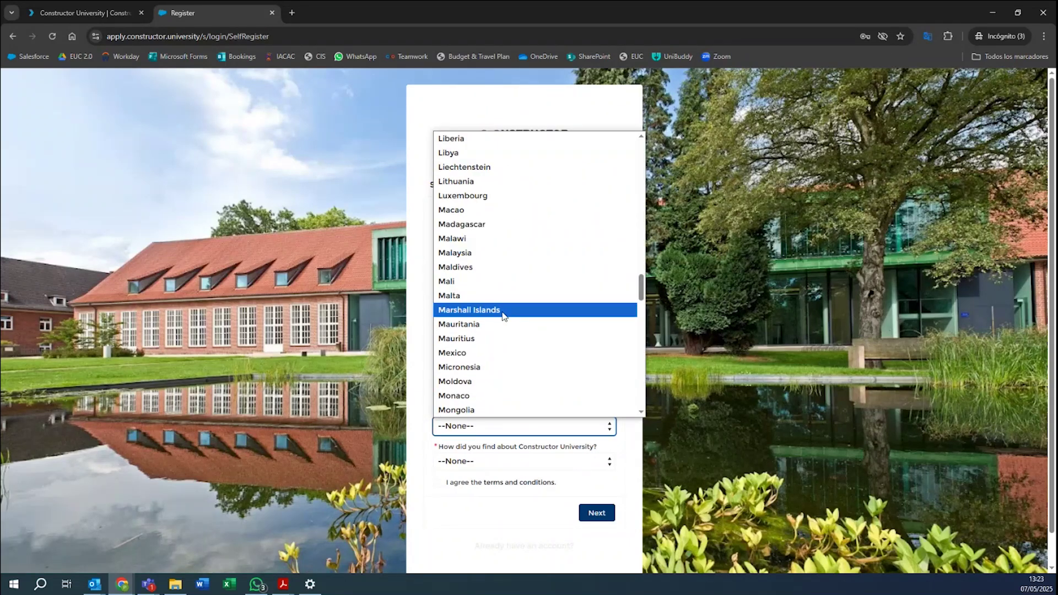
{"action": "left_click", "coordinate": [503, 326]}
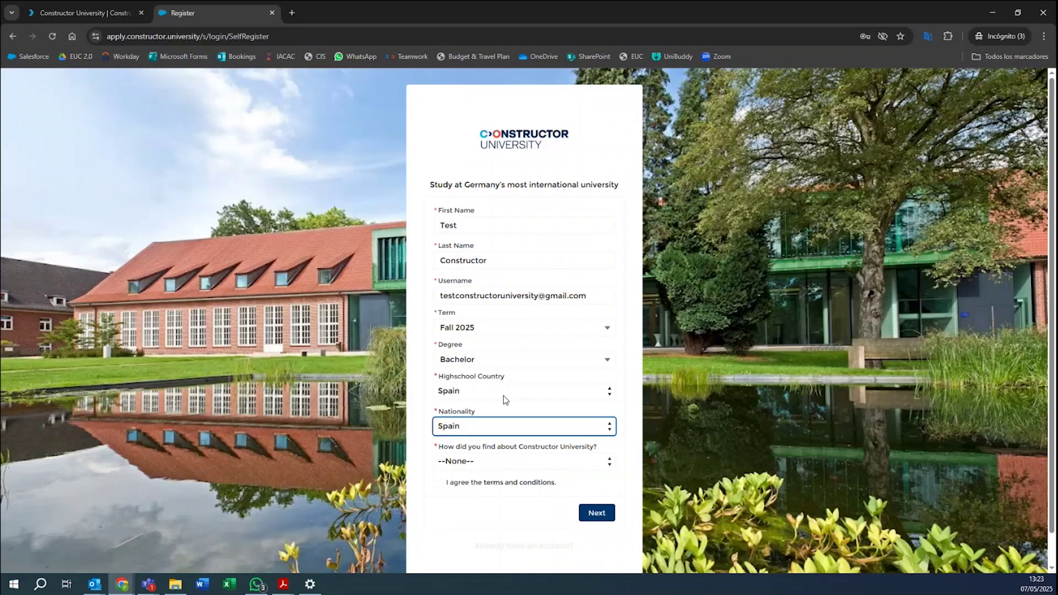
{"action": "left_click", "coordinate": [507, 463]}
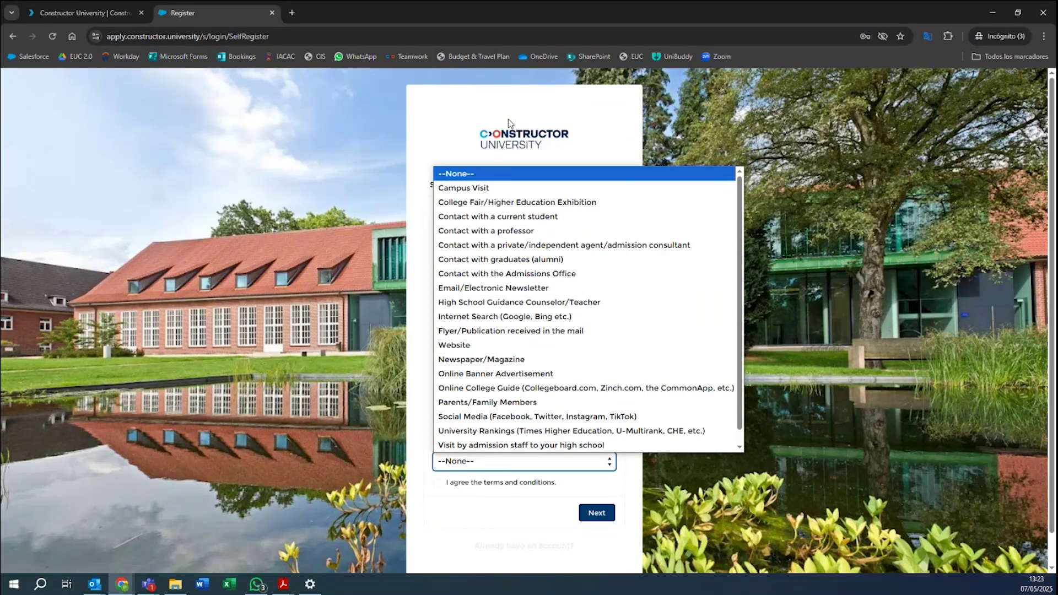
{"action": "left_click", "coordinate": [454, 520]}
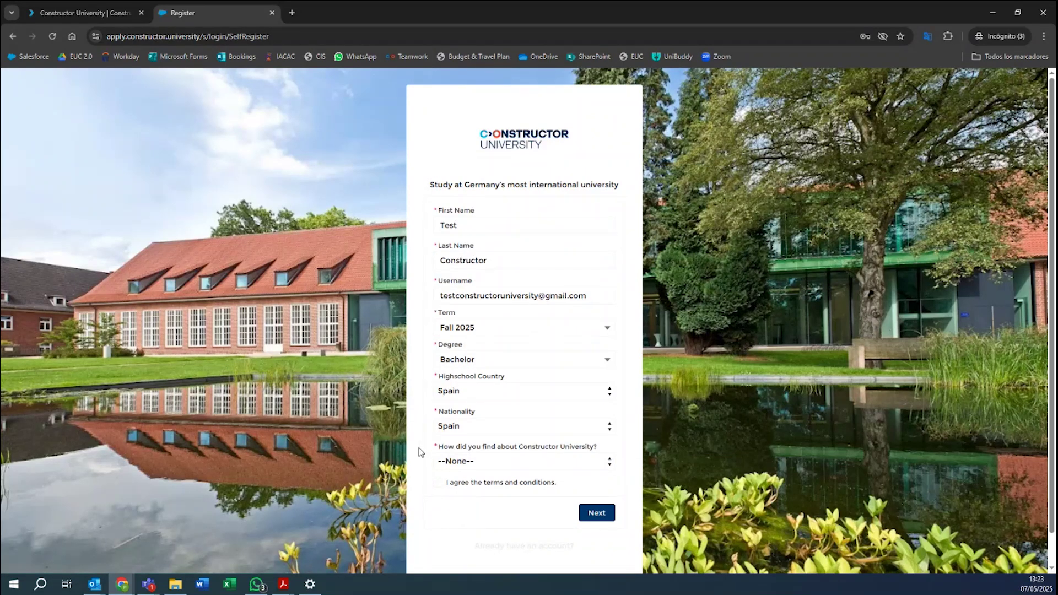
{"action": "left_click", "coordinate": [533, 463]}
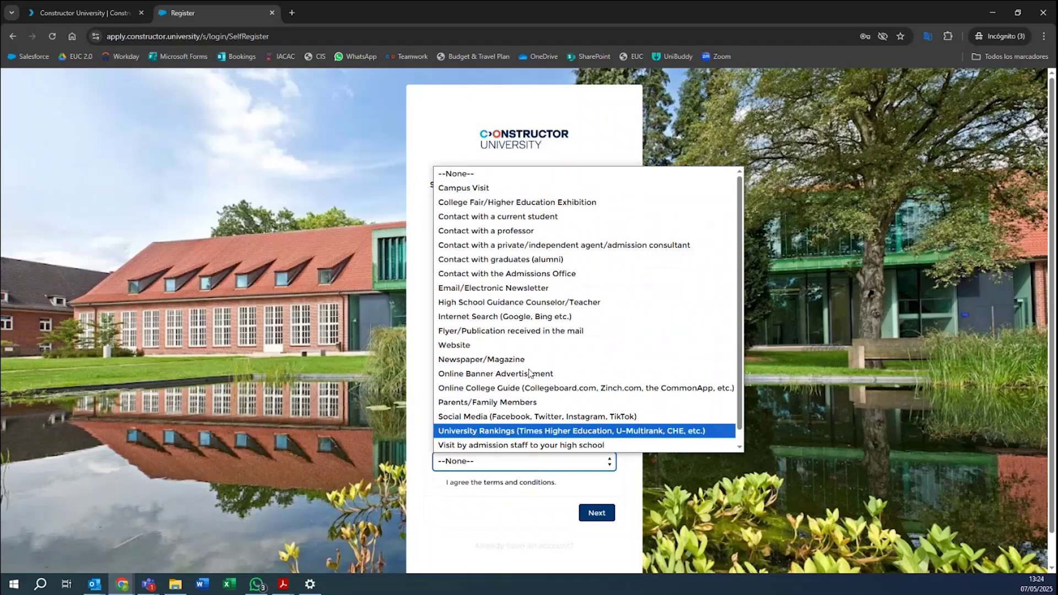
{"action": "scroll", "coordinate": [587, 180], "scroll_direction": "down", "scroll_amount": 1}
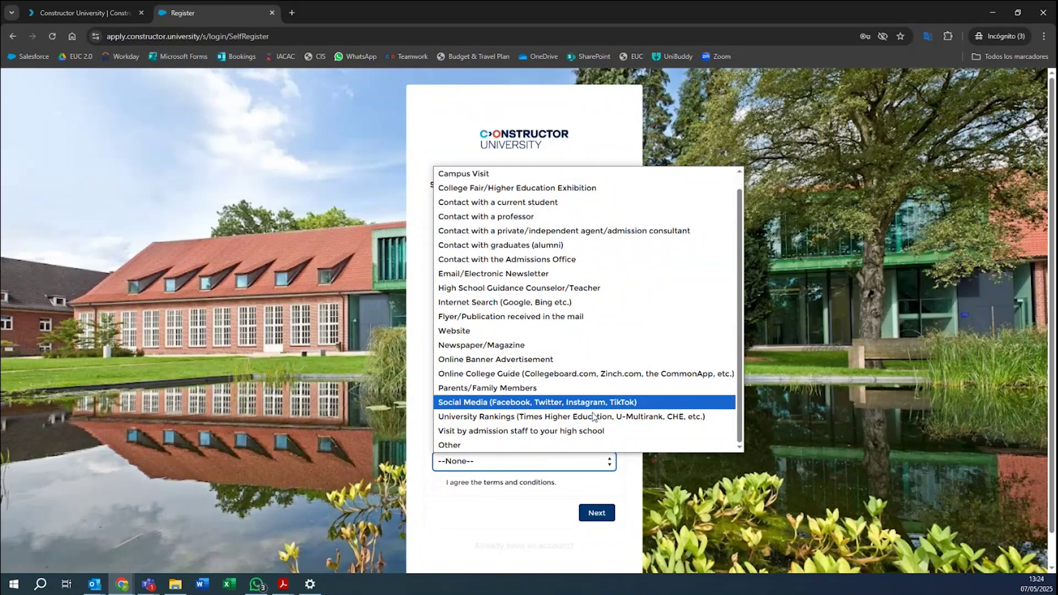
{"action": "scroll", "coordinate": [537, 361], "scroll_direction": "up", "scroll_amount": 1}
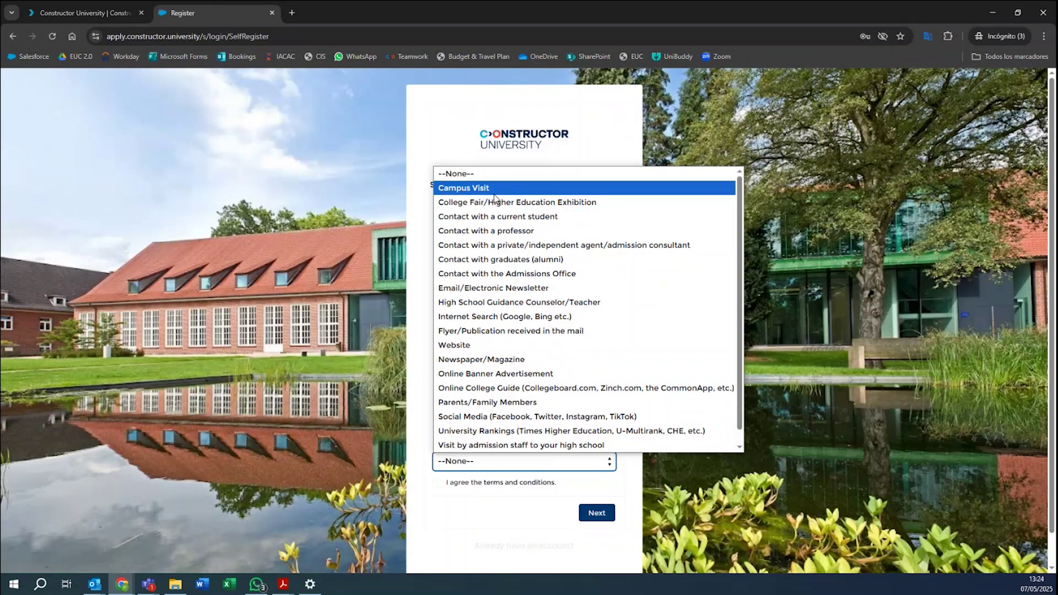
{"action": "left_click", "coordinate": [532, 205]}
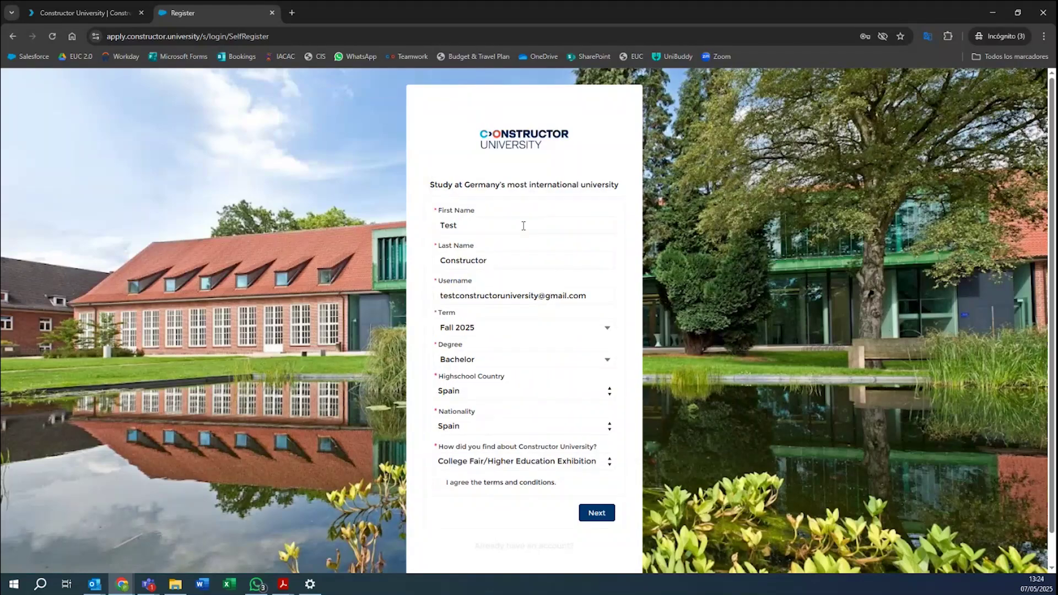
Accept the terms and conditions and submit the registration, bringing up the account-exists notice.
{"action": "left_click", "coordinate": [438, 485]}
{"action": "left_click", "coordinate": [605, 516]}
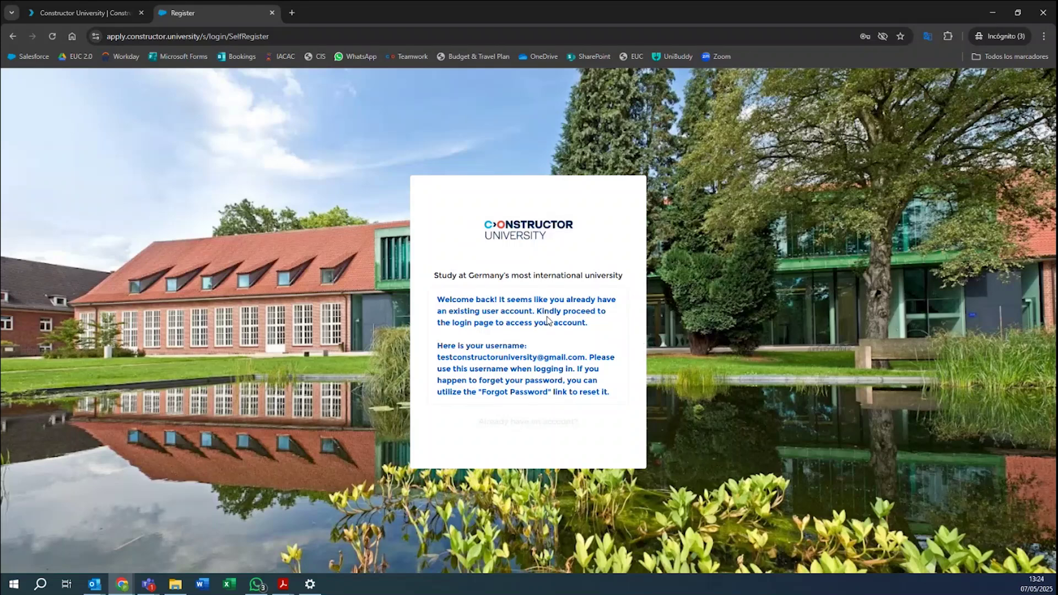
{"action": "left_click_drag", "start_coordinate": [437, 301], "coordinate": [568, 300]}
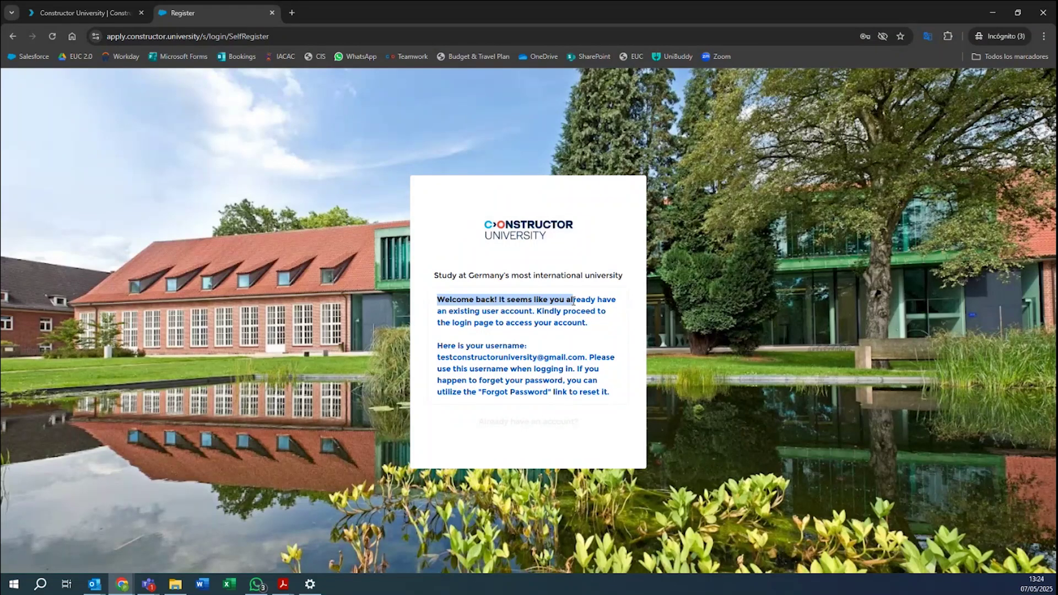
{"action": "left_click", "coordinate": [615, 317]}
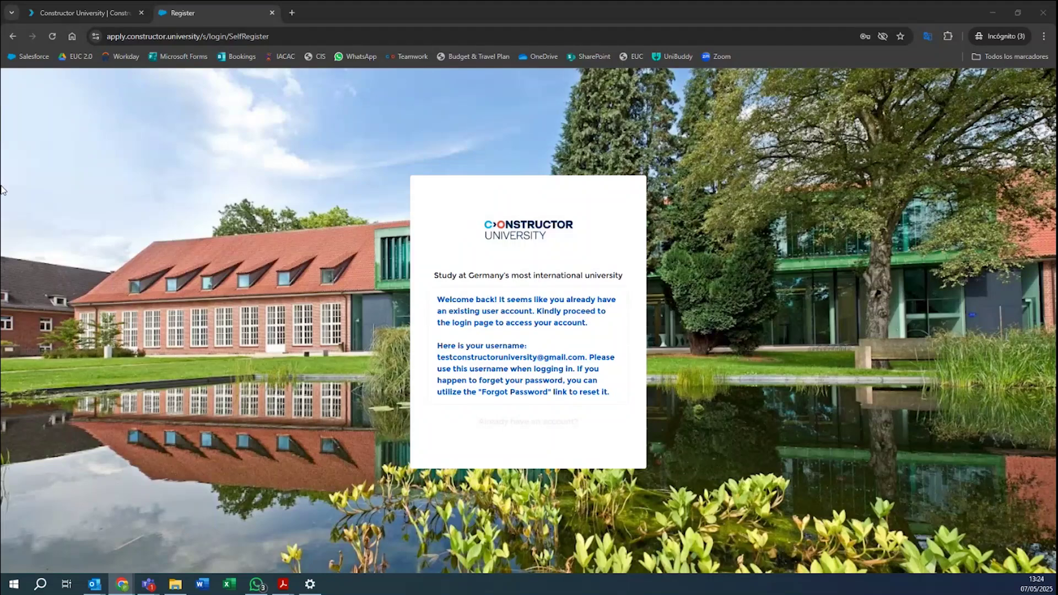
Load the pasted password setup link in a new tab and set a new confirmed password.
{"action": "left_click", "coordinate": [292, 12]}
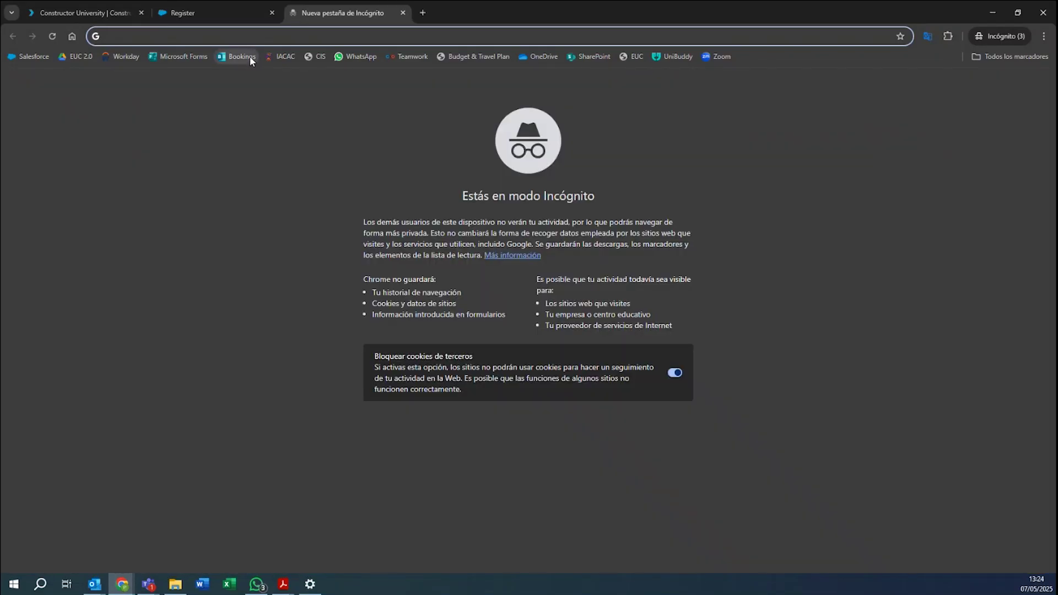
{"action": "key", "text": "ctrl+v"}
{"action": "key", "text": "Return"}
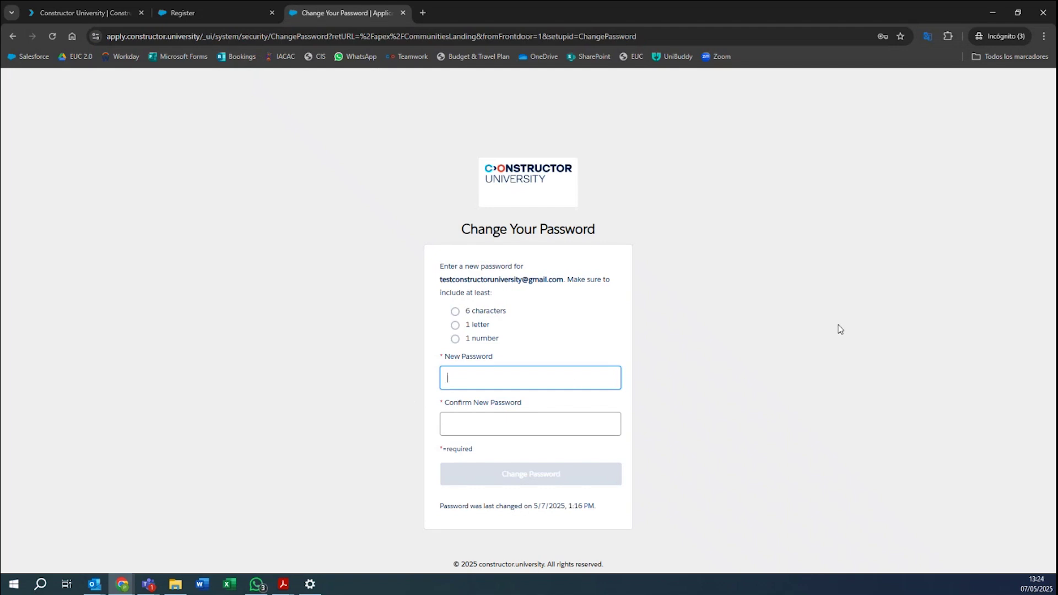
{"action": "type", "text": "•••"}
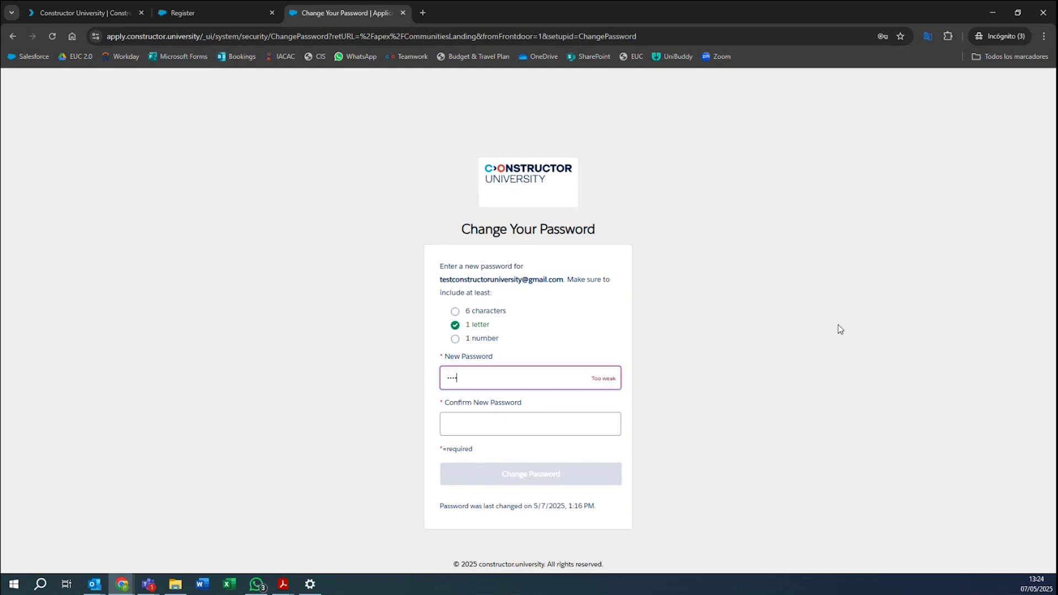
{"action": "type", "text": "•••••••••"}
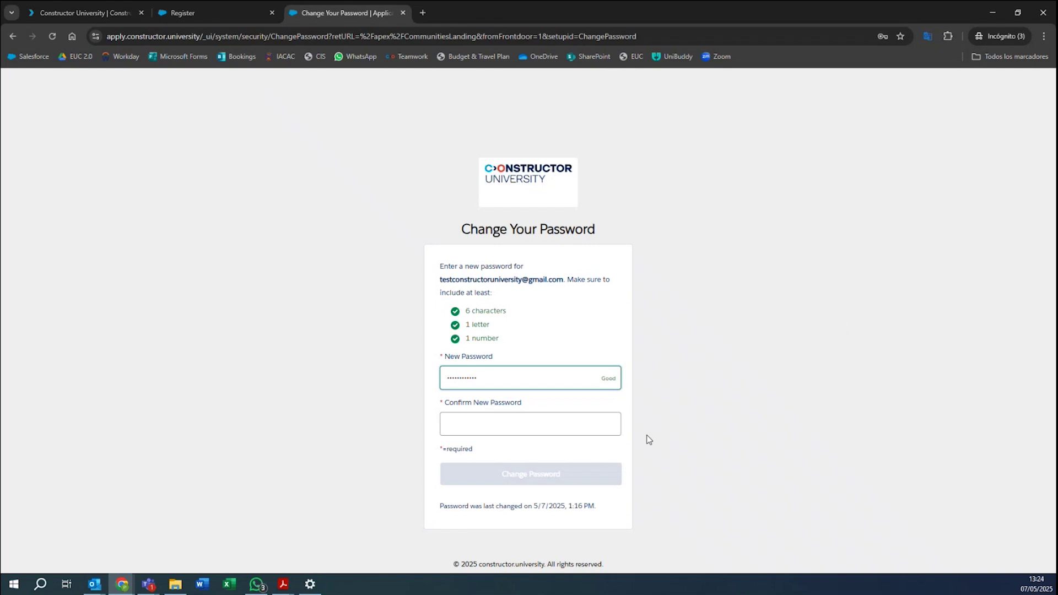
{"action": "left_click", "coordinate": [536, 425]}
{"action": "type", "text": "•••••"}
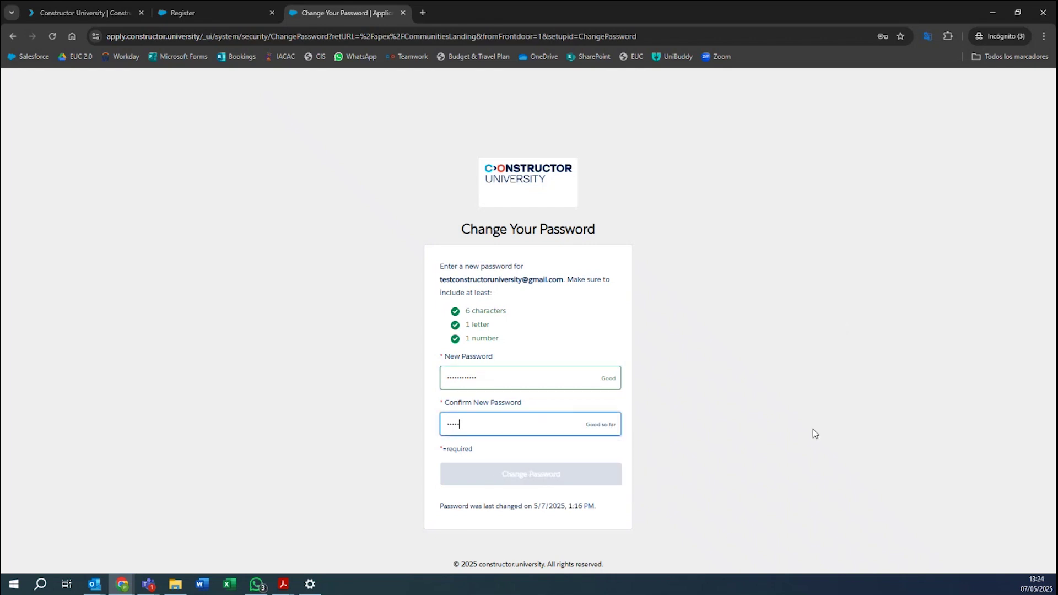
{"action": "type", "text": "•••••••"}
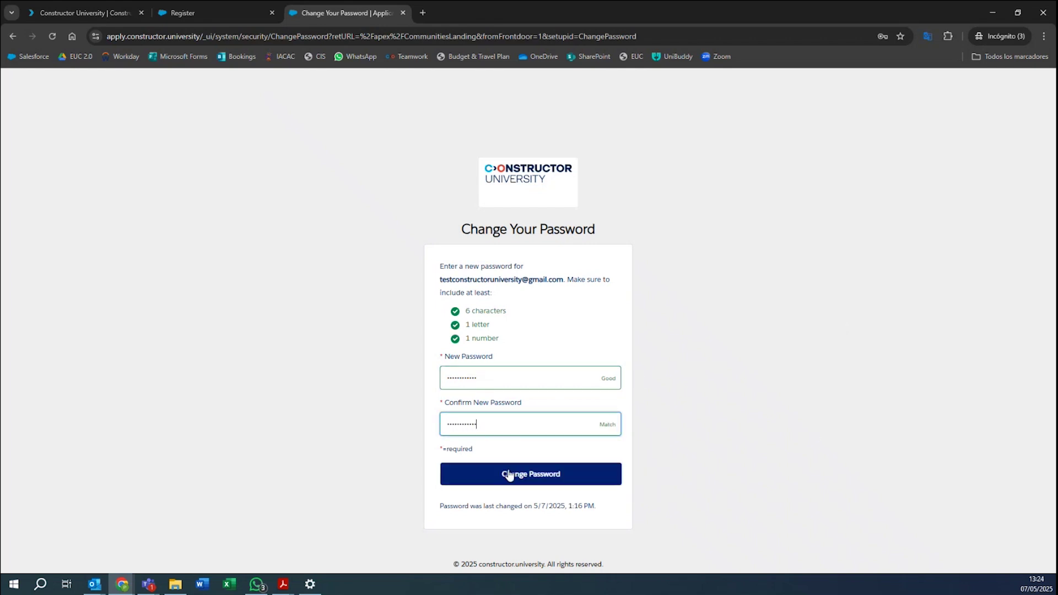
{"action": "left_click", "coordinate": [508, 475]}
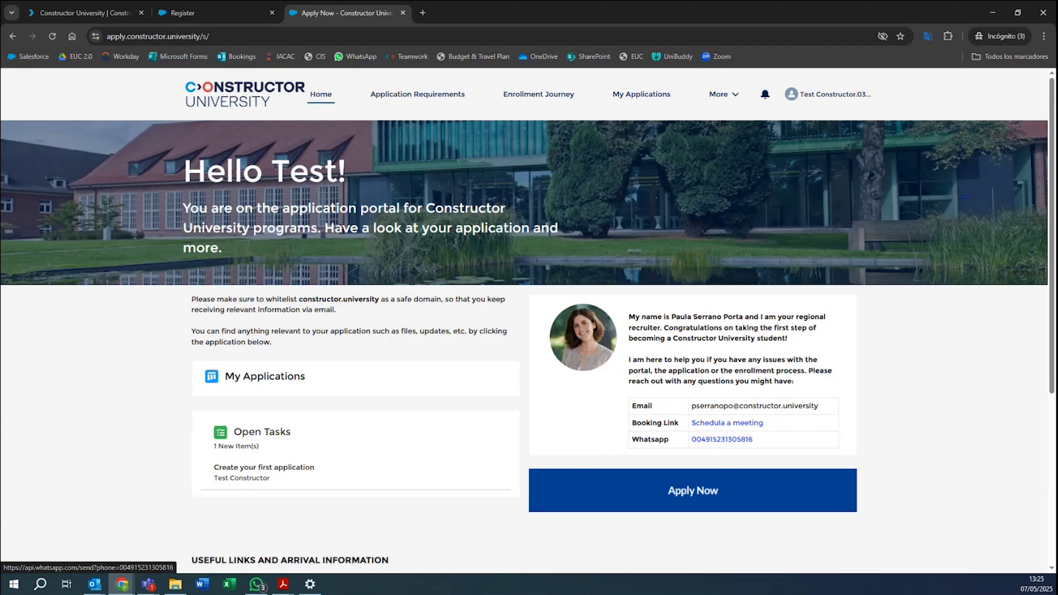
Read the Application Requirements list, briefly highlighting the optional recommendation letter item.
{"action": "left_click", "coordinate": [396, 100]}
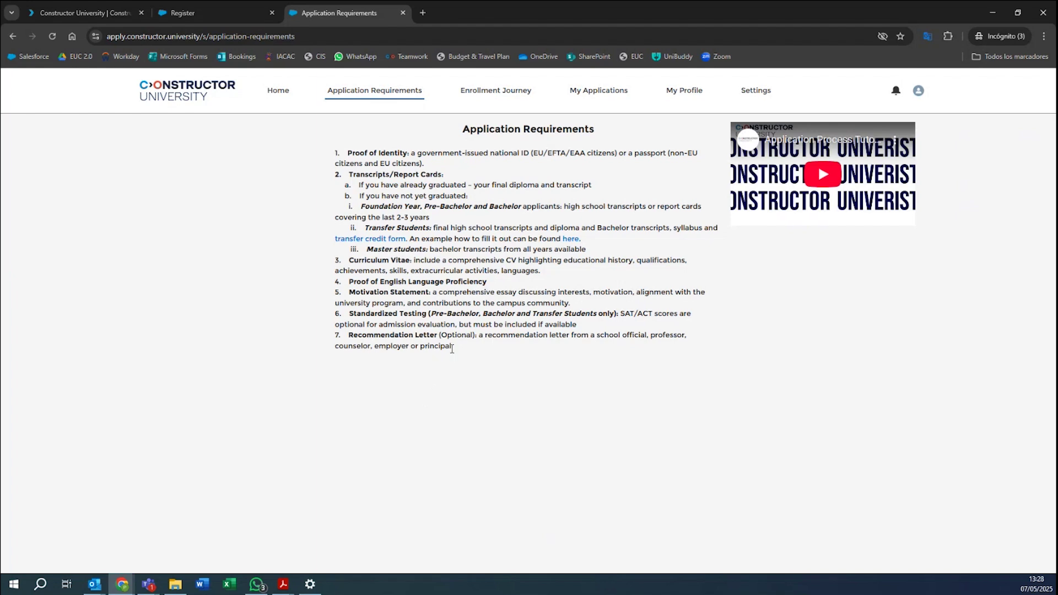
{"action": "left_click_drag", "start_coordinate": [451, 347], "coordinate": [355, 334]}
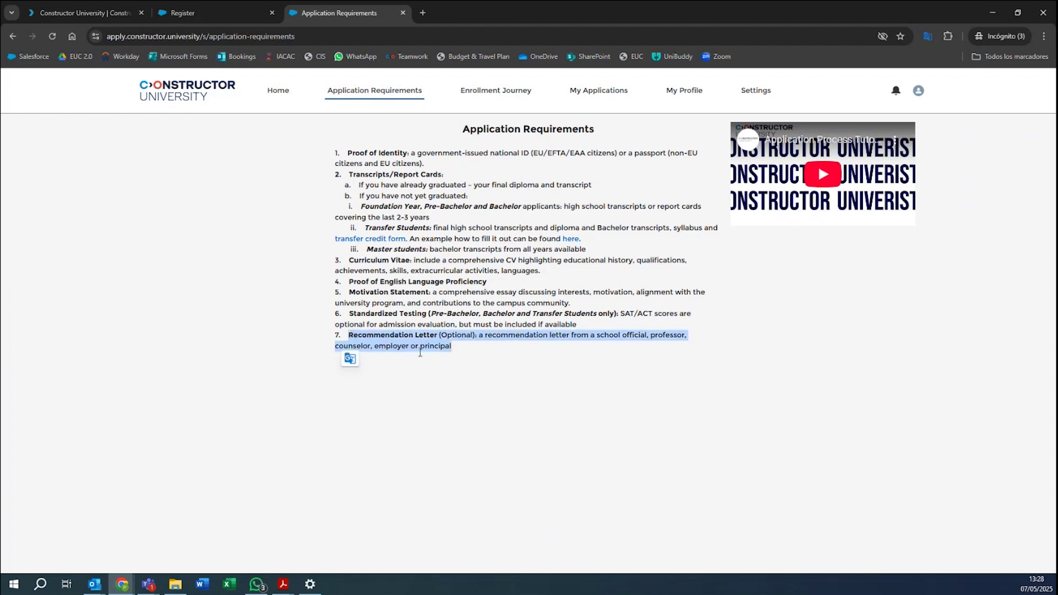
{"action": "left_click", "coordinate": [516, 382]}
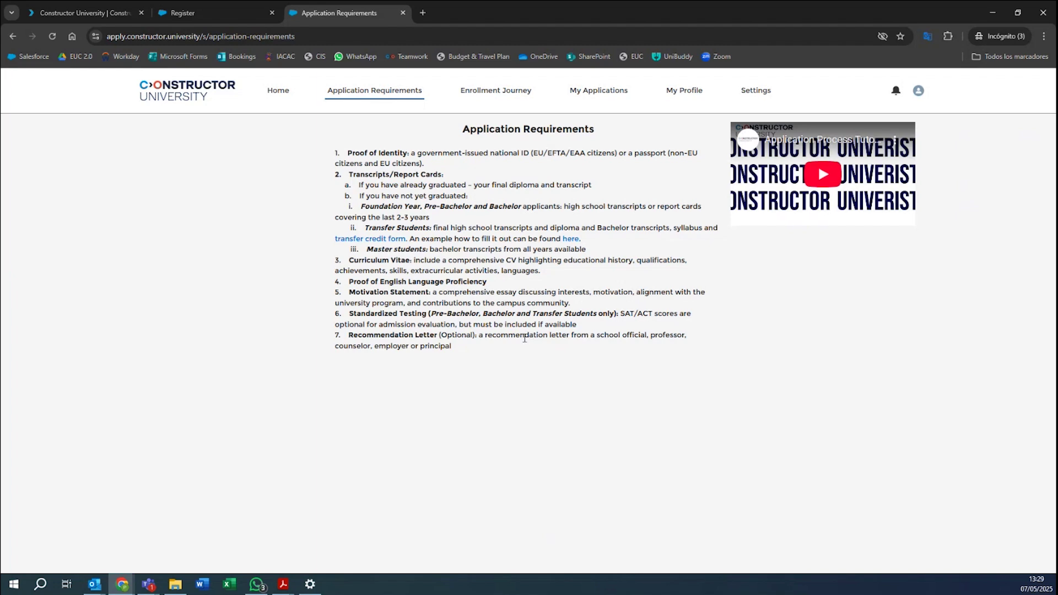
Browse Enrollment Journey and the empty My Applications list, then return to Home.
{"action": "left_click", "coordinate": [494, 102]}
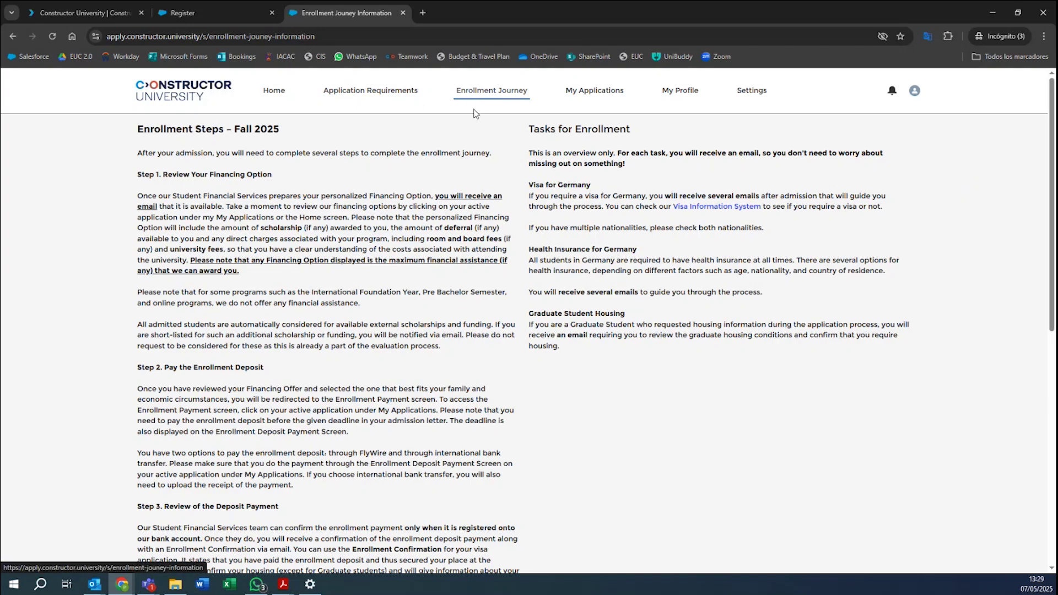
{"action": "scroll", "coordinate": [478, 162], "scroll_direction": "down", "scroll_amount": 1}
{"action": "scroll", "coordinate": [477, 161], "scroll_direction": "down", "scroll_amount": 6}
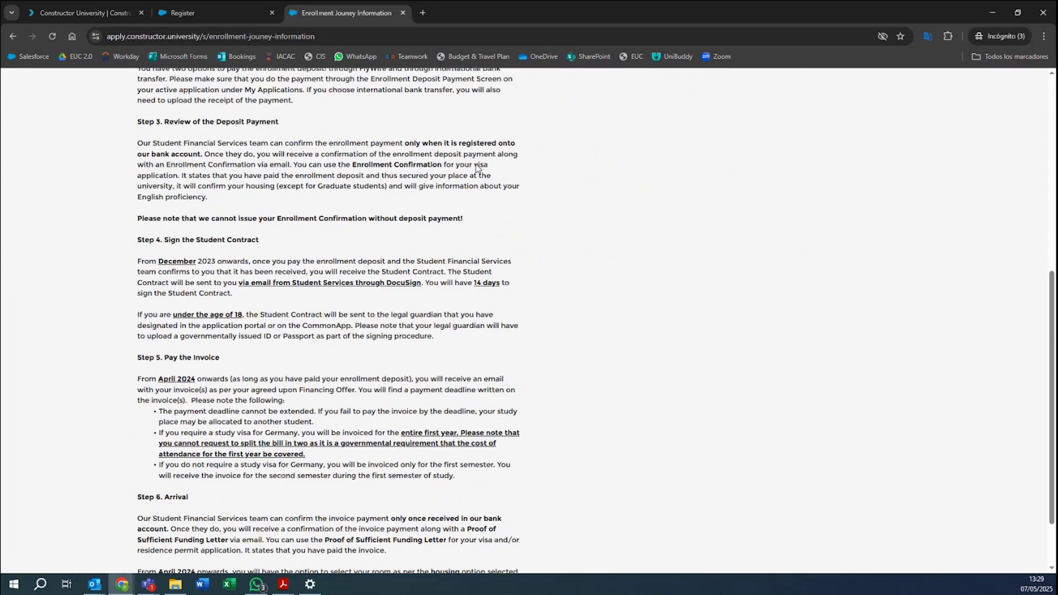
{"action": "scroll", "coordinate": [475, 171], "scroll_direction": "up", "scroll_amount": 8}
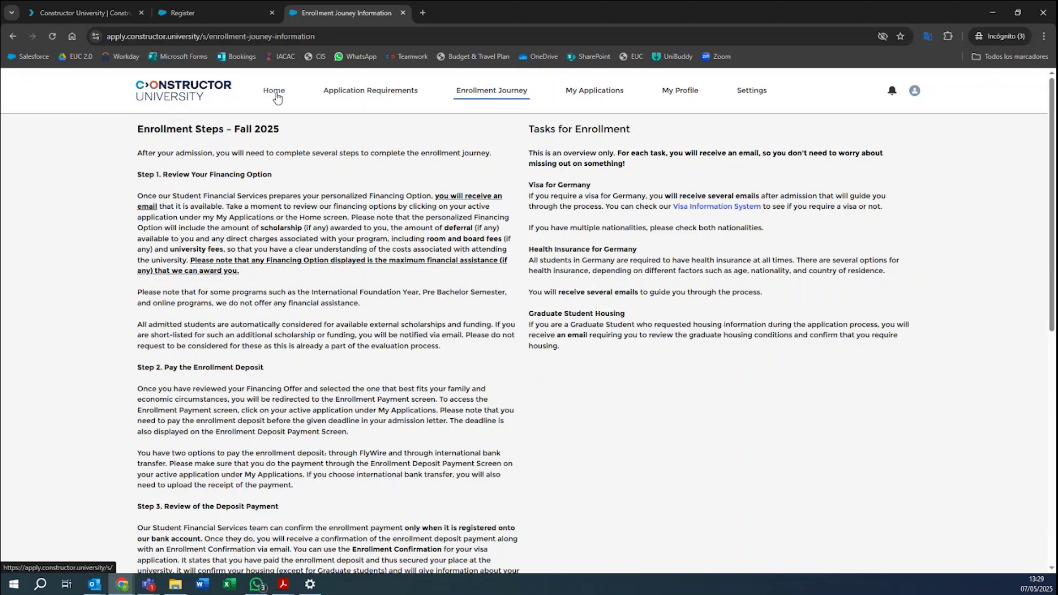
{"action": "left_click", "coordinate": [602, 102]}
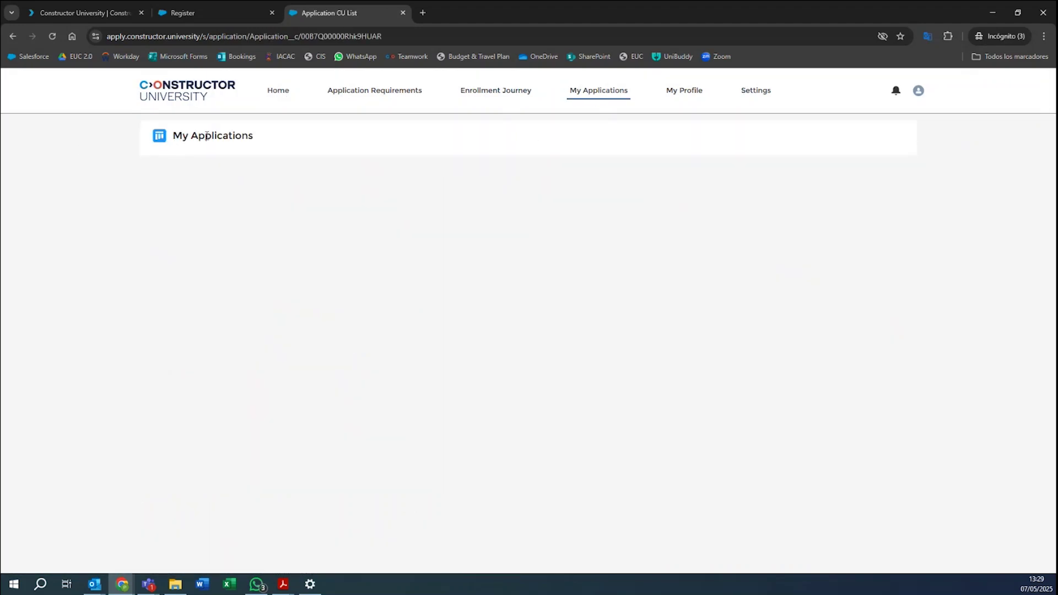
{"action": "left_click", "coordinate": [279, 92]}
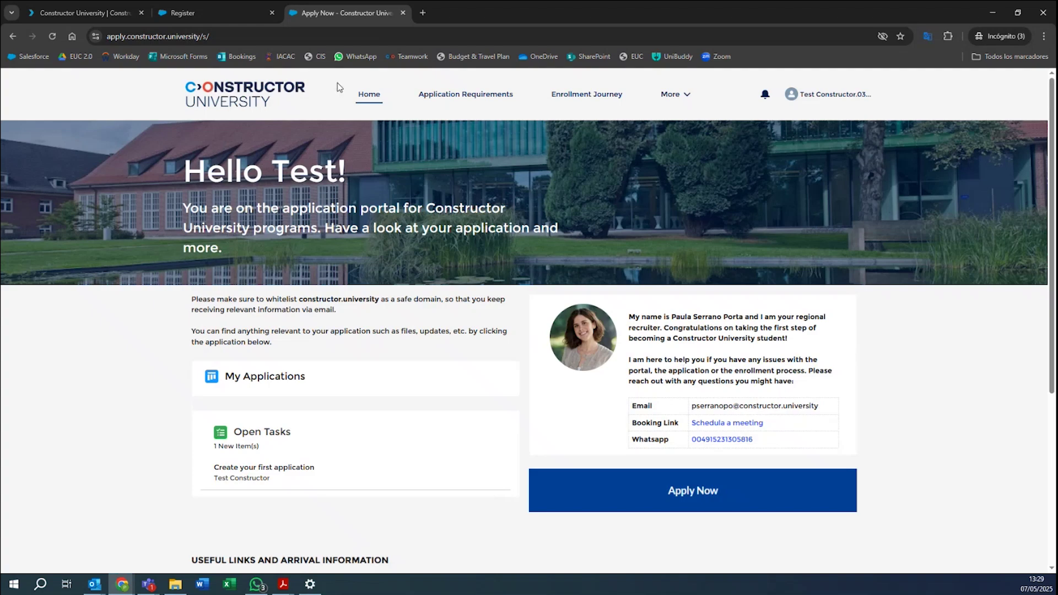
{"action": "left_click", "coordinate": [368, 95]}
Start a new application: First Year Student, Fall 2025, Bachelor, On Campus.
{"action": "left_click", "coordinate": [690, 492]}
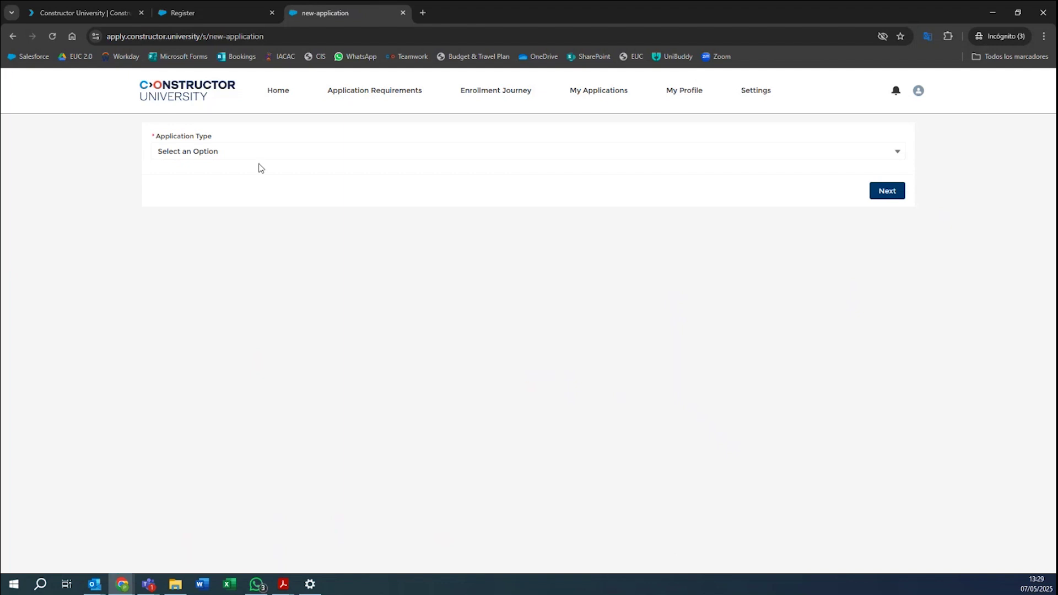
{"action": "left_click", "coordinate": [218, 153]}
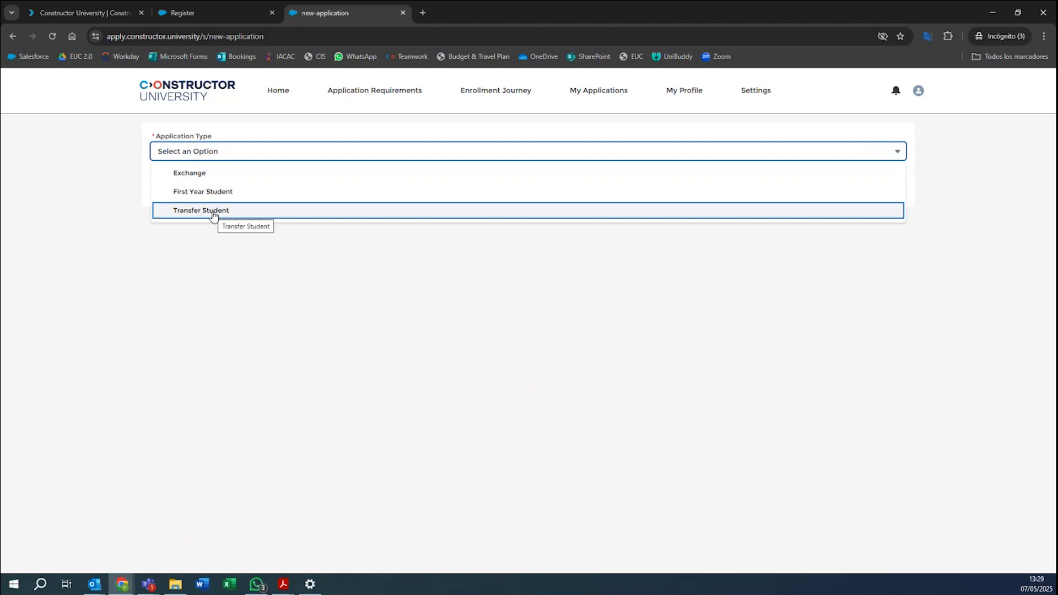
{"action": "left_click", "coordinate": [257, 194]}
{"action": "left_click", "coordinate": [227, 187]}
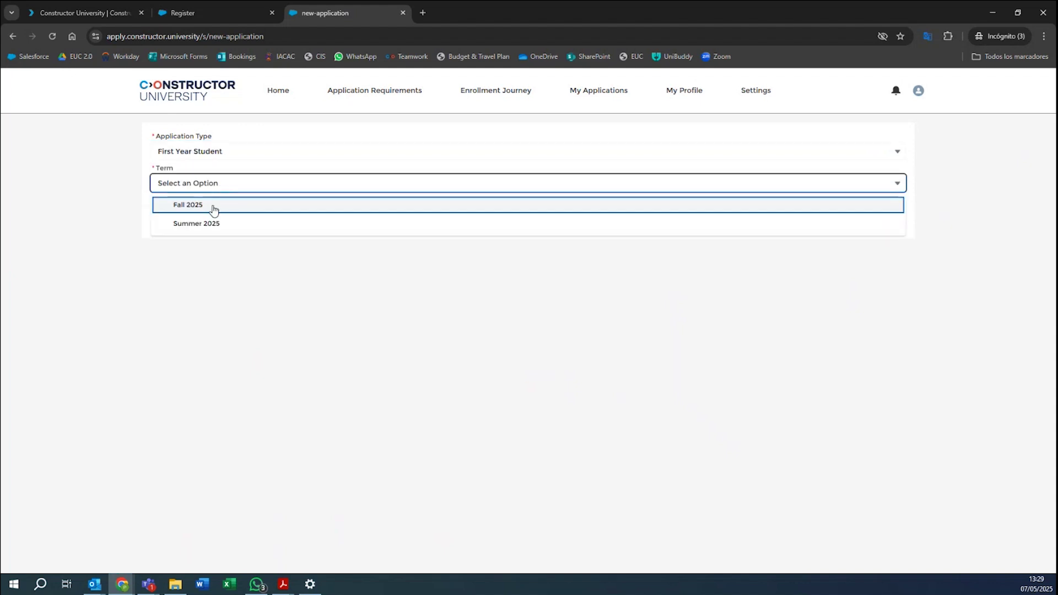
{"action": "left_click", "coordinate": [214, 208]}
{"action": "left_click", "coordinate": [223, 222]}
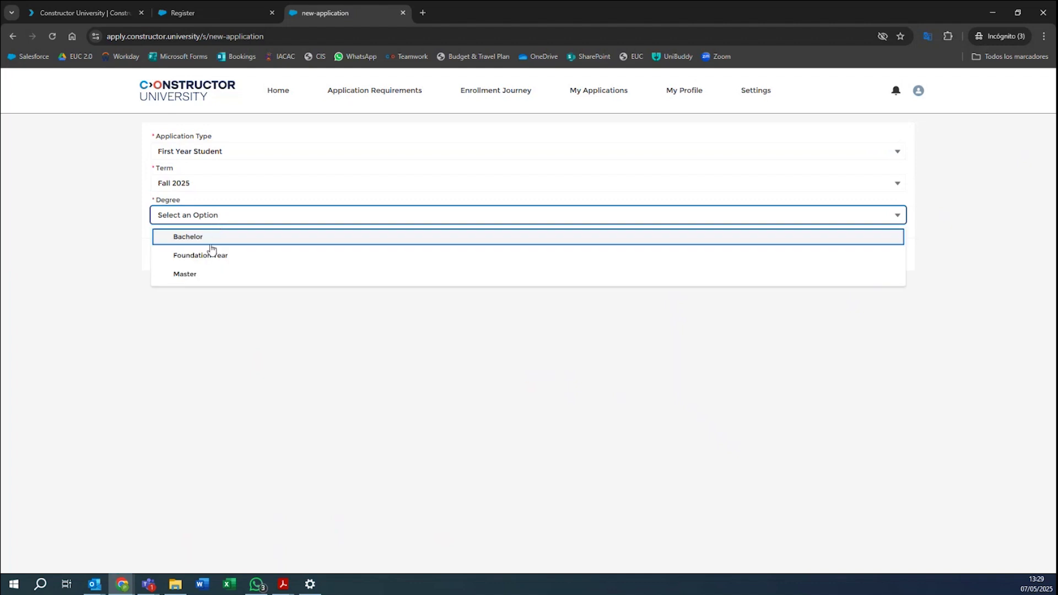
{"action": "left_click", "coordinate": [212, 236]}
{"action": "left_click", "coordinate": [214, 250]}
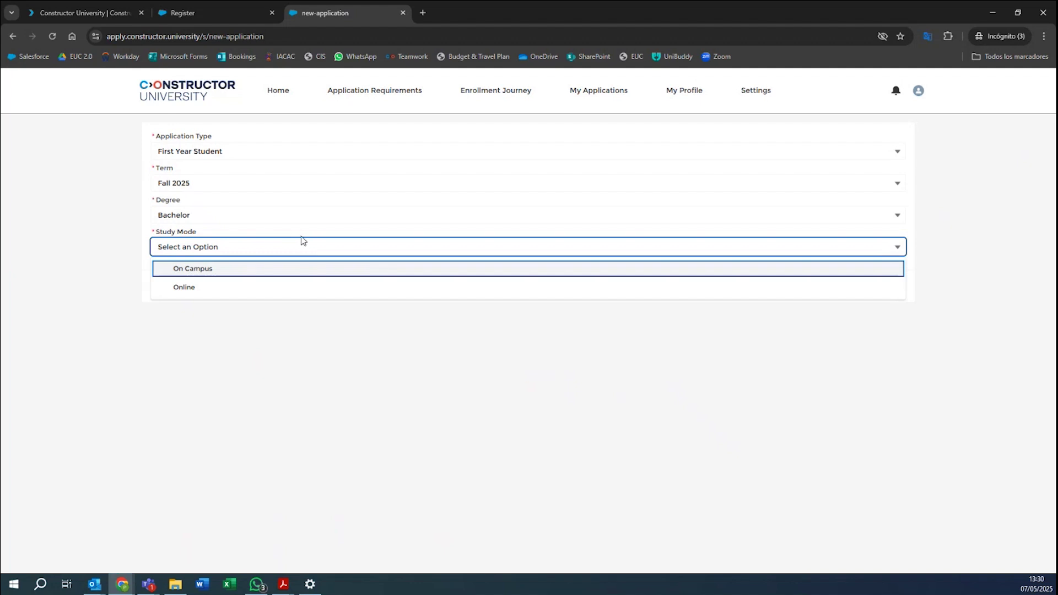
{"action": "left_click", "coordinate": [208, 290]}
{"action": "left_click", "coordinate": [208, 251]}
{"action": "left_click", "coordinate": [208, 273]}
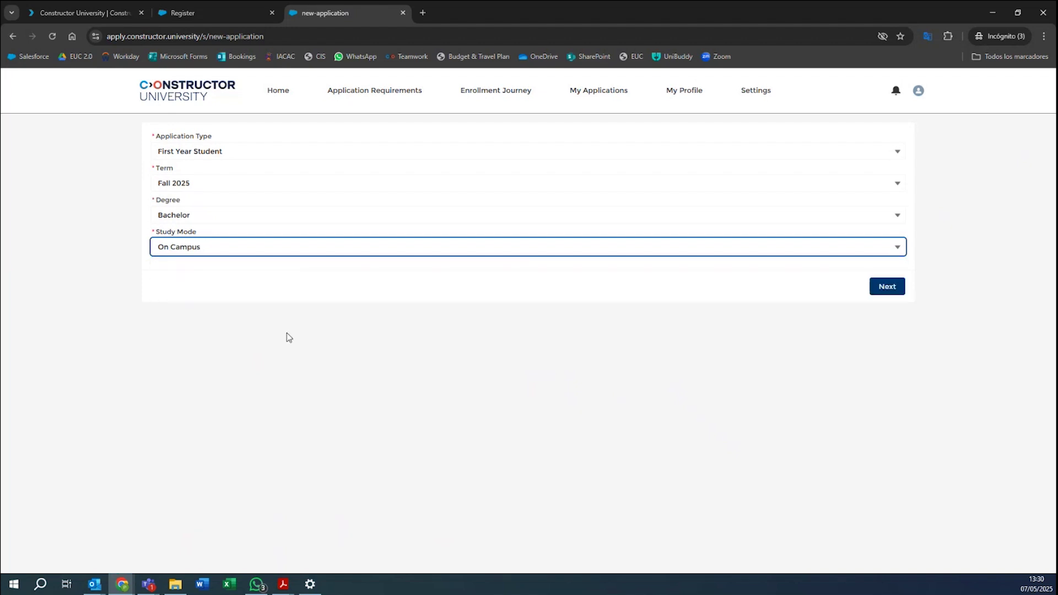
Search 'intern' and select International Relations: Politics and History and International Business Administration.
{"action": "left_click", "coordinate": [887, 287]}
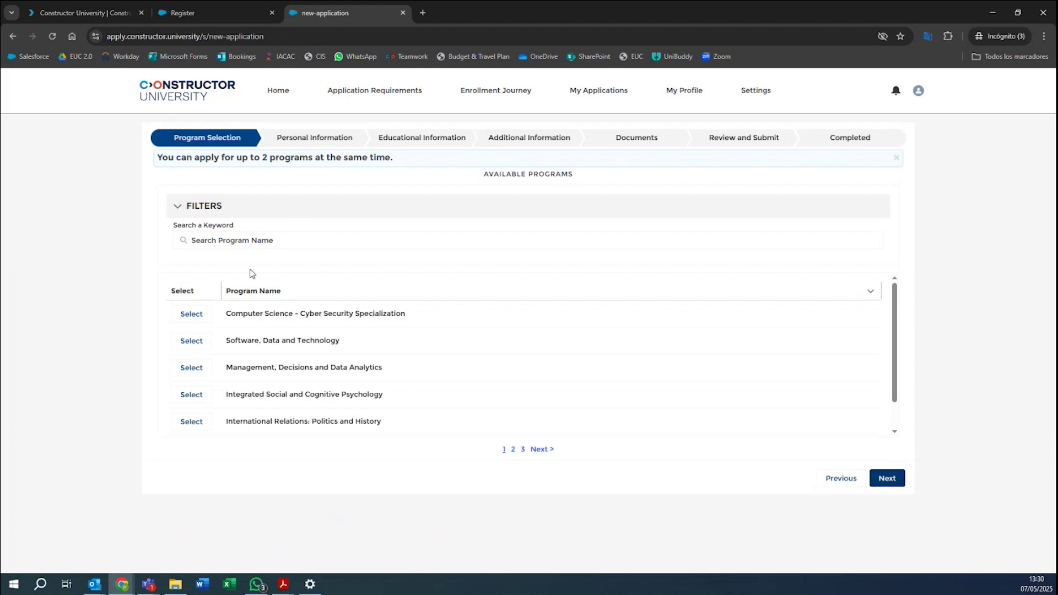
{"action": "left_click", "coordinate": [250, 241]}
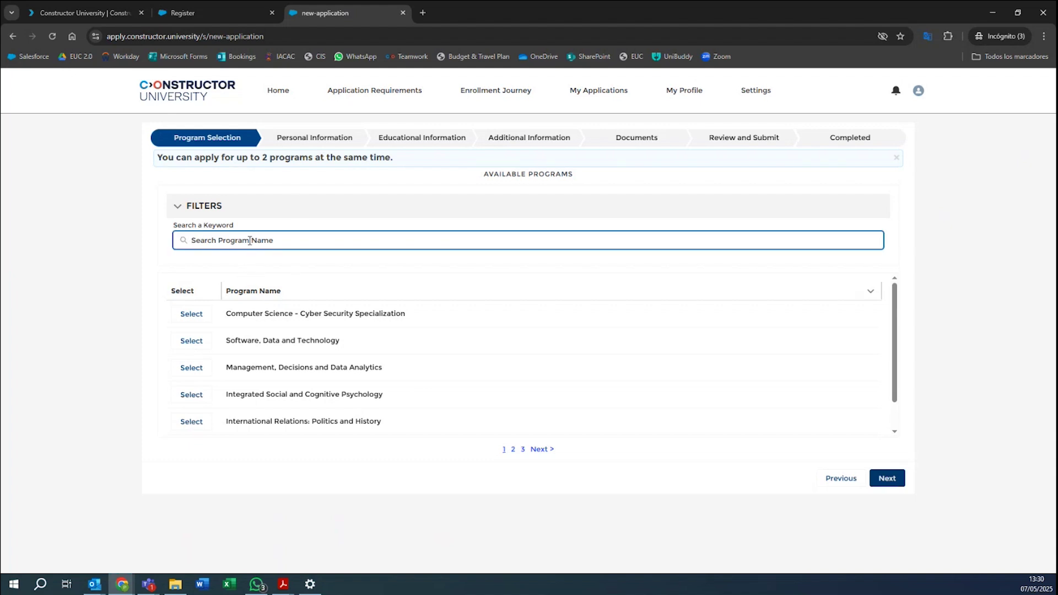
{"action": "type", "text": "intern"}
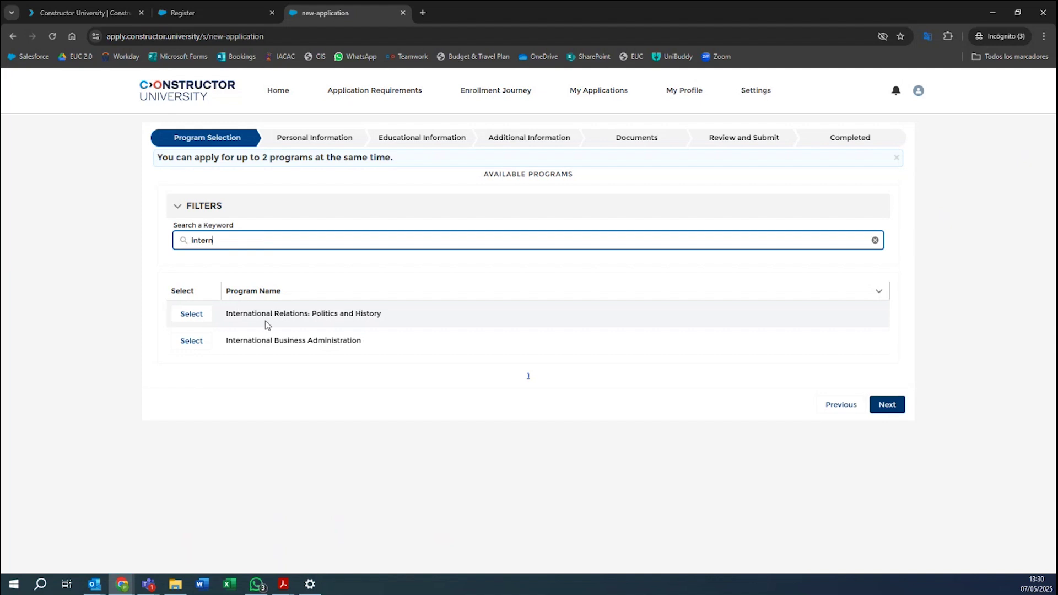
{"action": "left_click", "coordinate": [267, 324]}
{"action": "left_click", "coordinate": [191, 314]}
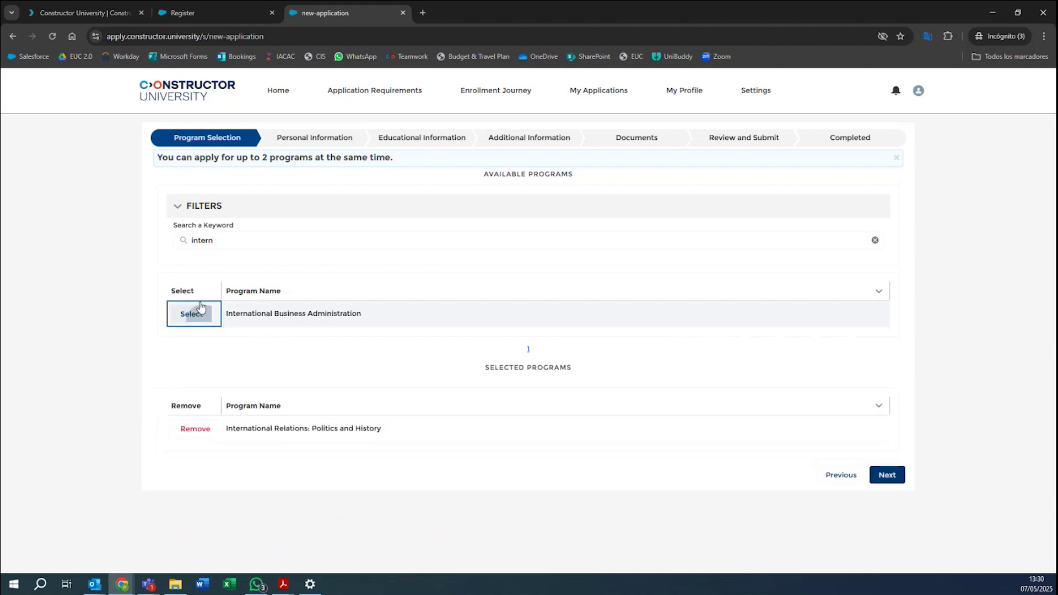
{"action": "double_click", "coordinate": [260, 238]}
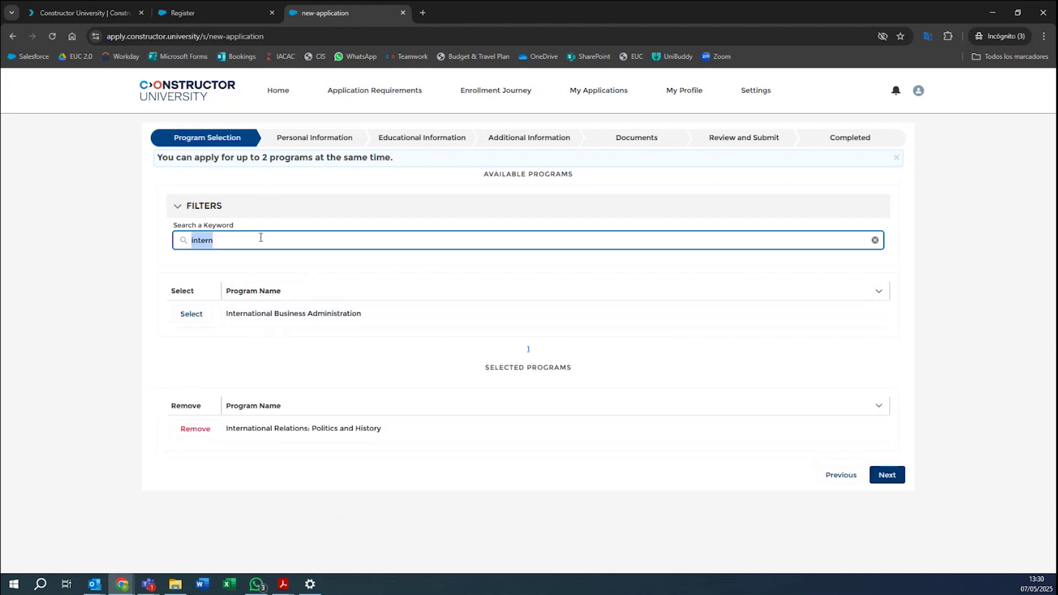
{"action": "type", "text": "inter"}
{"action": "left_click", "coordinate": [273, 314]}
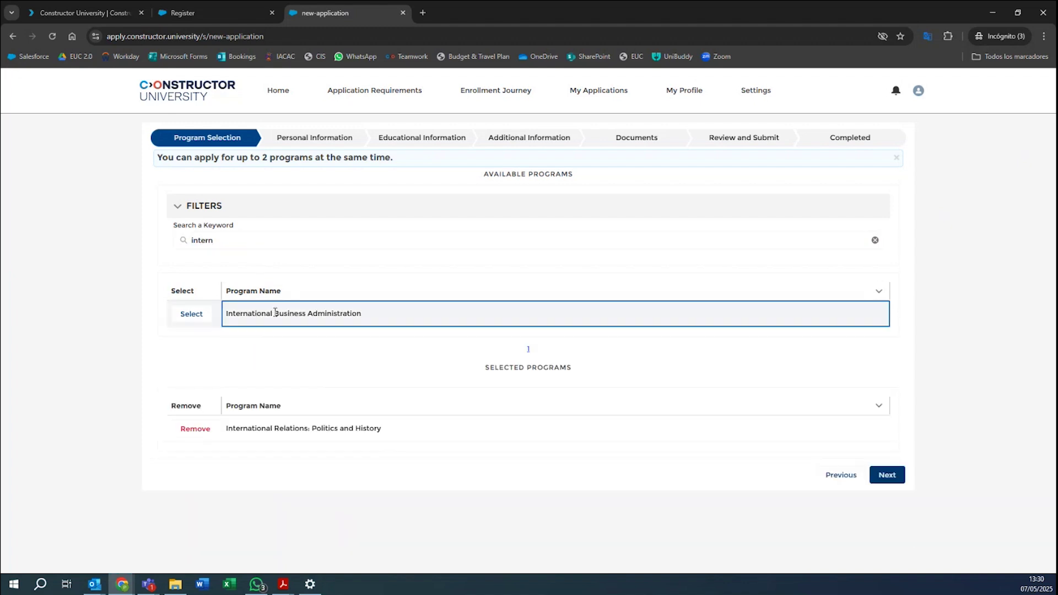
{"action": "left_click", "coordinate": [185, 317]}
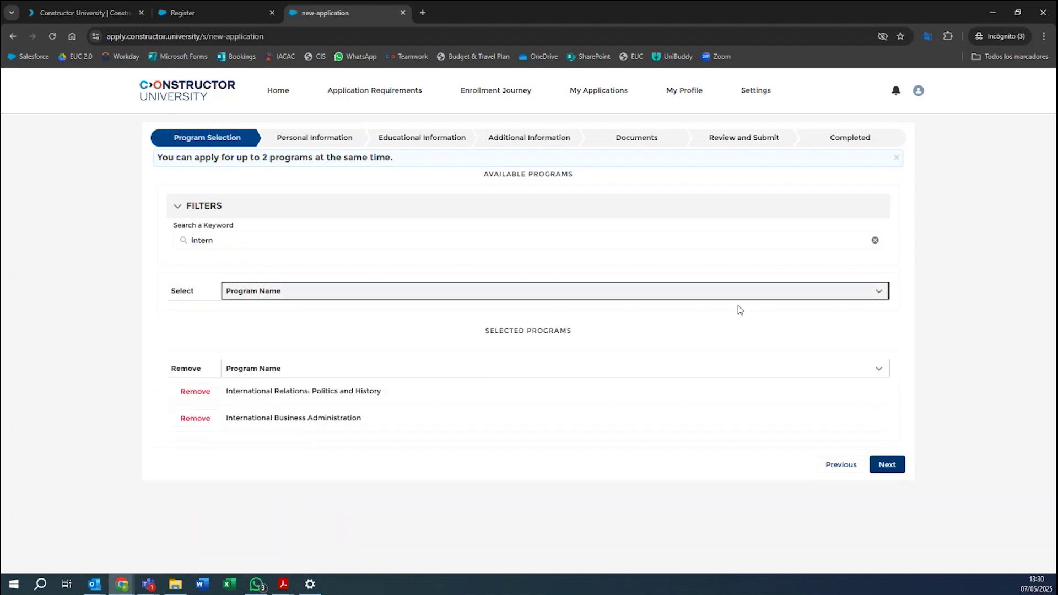
{"action": "left_click", "coordinate": [892, 467]}
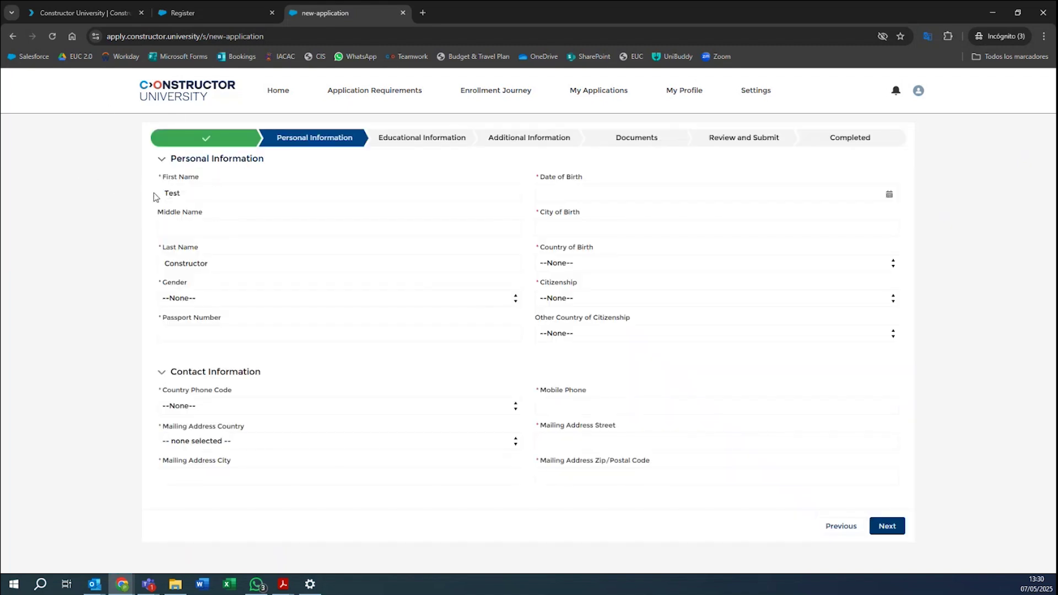
Choose Female as gender and fill in the passport number.
{"action": "left_click", "coordinate": [207, 299]}
{"action": "left_click", "coordinate": [192, 327]}
{"action": "left_click", "coordinate": [208, 334]}
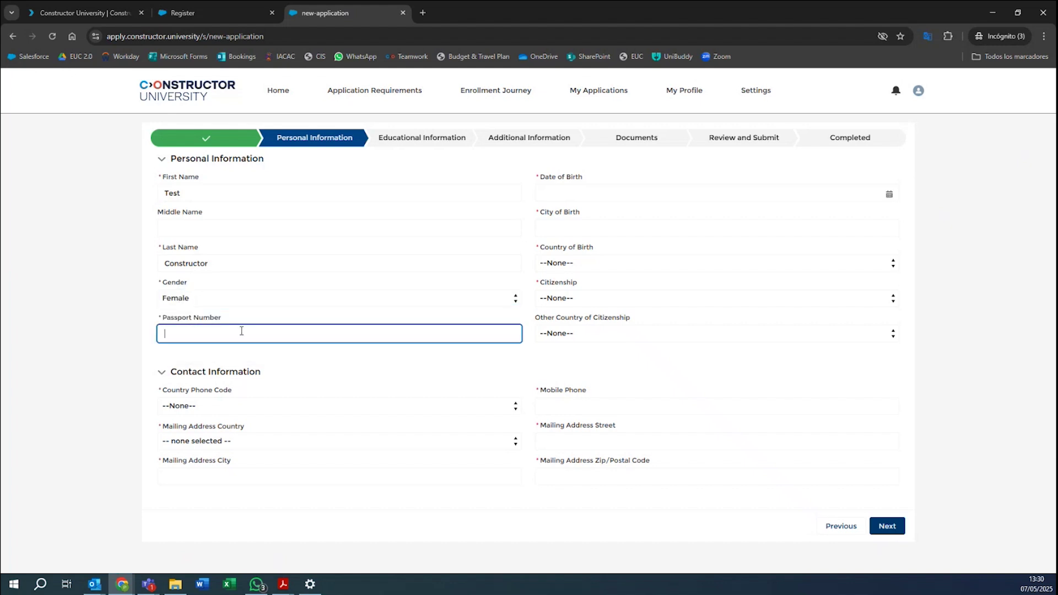
{"action": "type", "text": "000000"}
{"action": "left_click", "coordinate": [379, 364]}
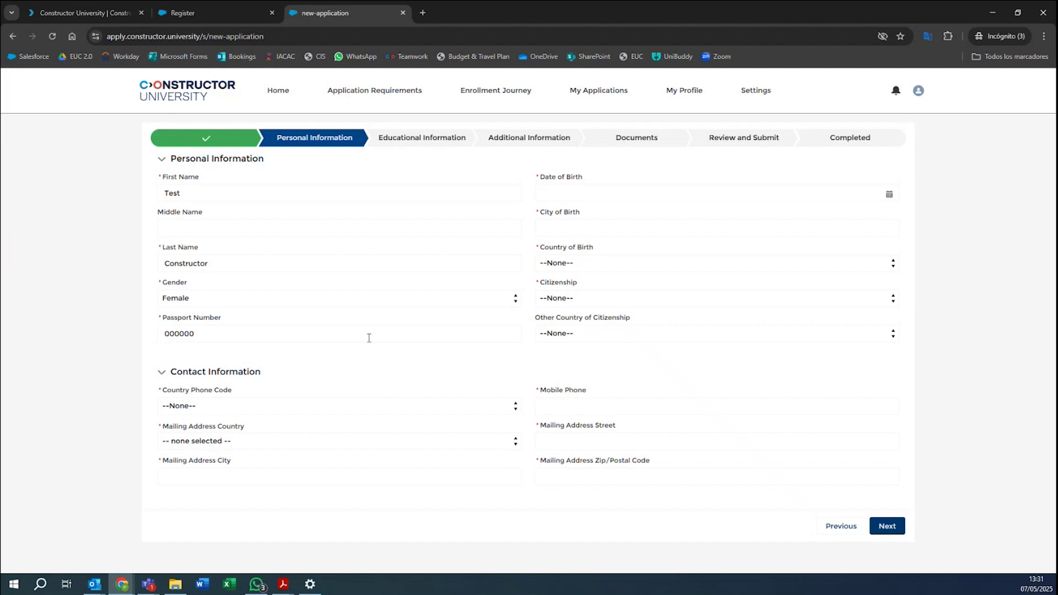
Set the mobile phone country code to Spain (+34).
{"action": "left_click", "coordinate": [301, 406]}
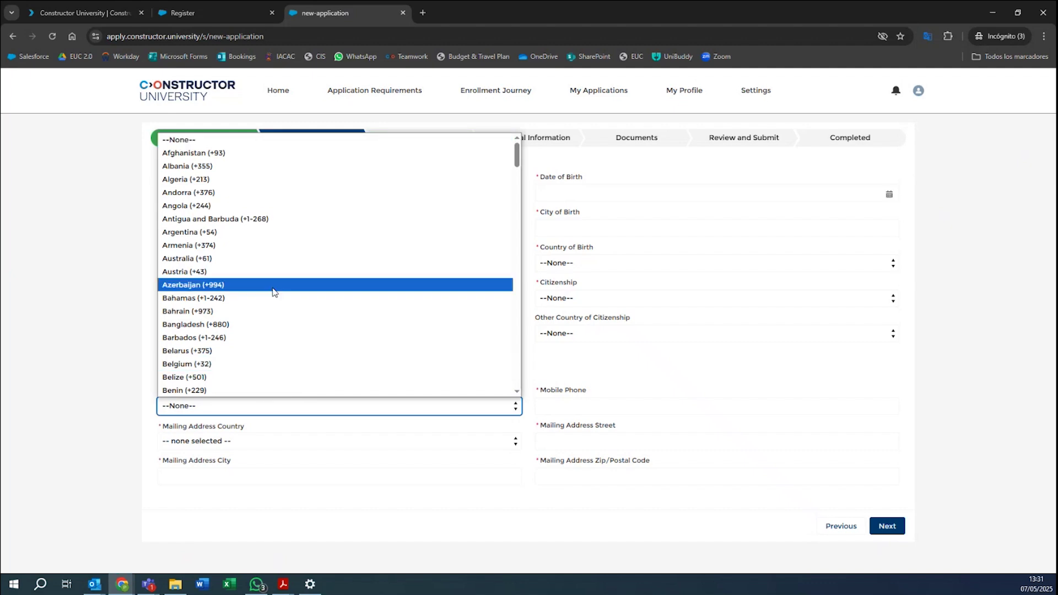
{"action": "scroll", "coordinate": [274, 293], "scroll_direction": "down", "scroll_amount": 20}
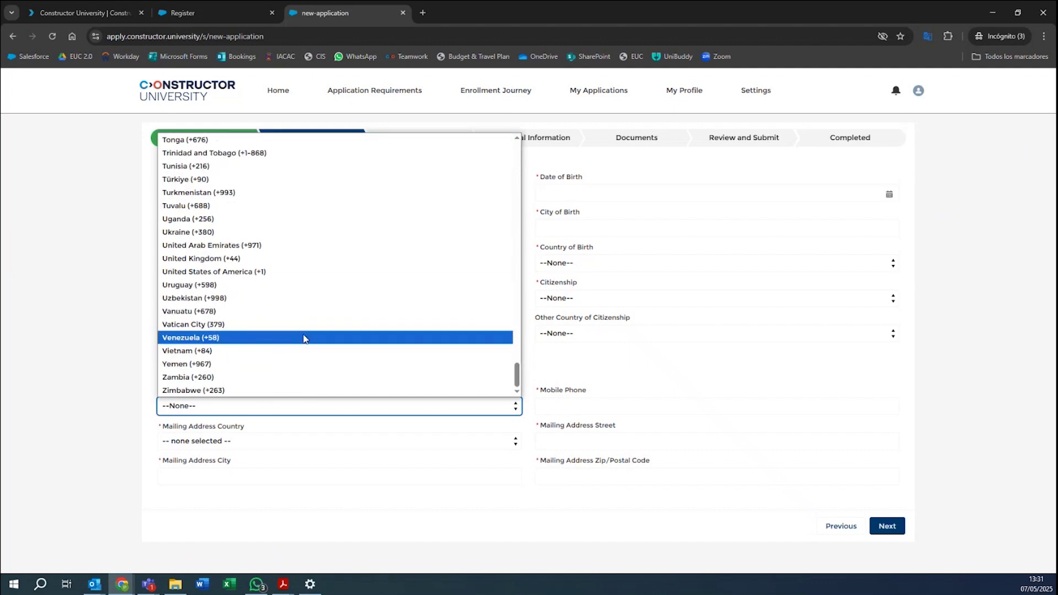
{"action": "scroll", "coordinate": [302, 332], "scroll_direction": "up", "scroll_amount": 4}
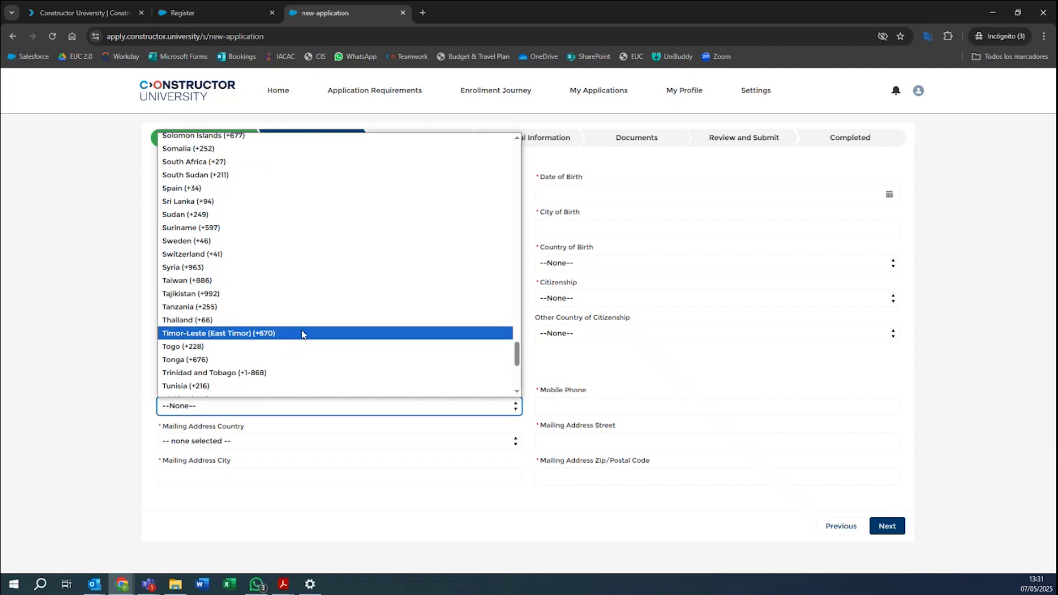
{"action": "left_click", "coordinate": [230, 188]}
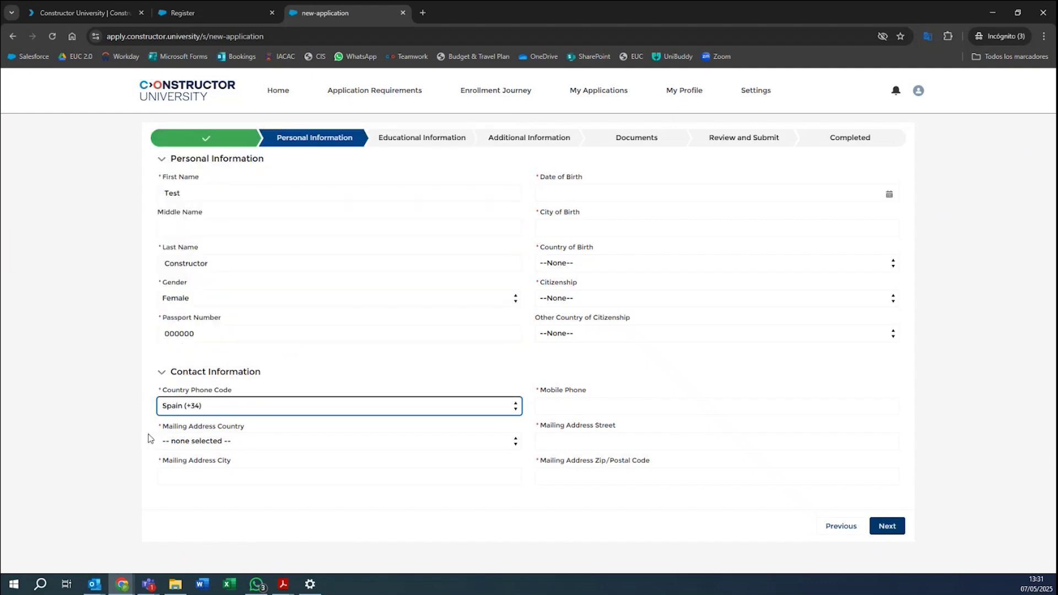
Choose Spain as the mailing address country and begin entering Madrid as the city.
{"action": "left_click", "coordinate": [242, 442]}
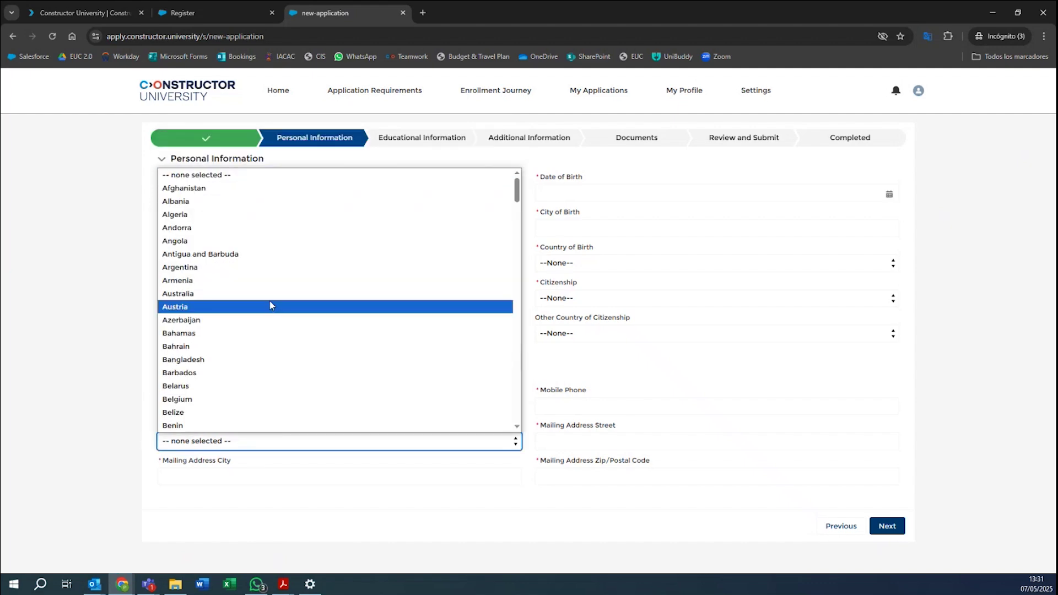
{"action": "scroll", "coordinate": [243, 350], "scroll_direction": "down", "scroll_amount": 15}
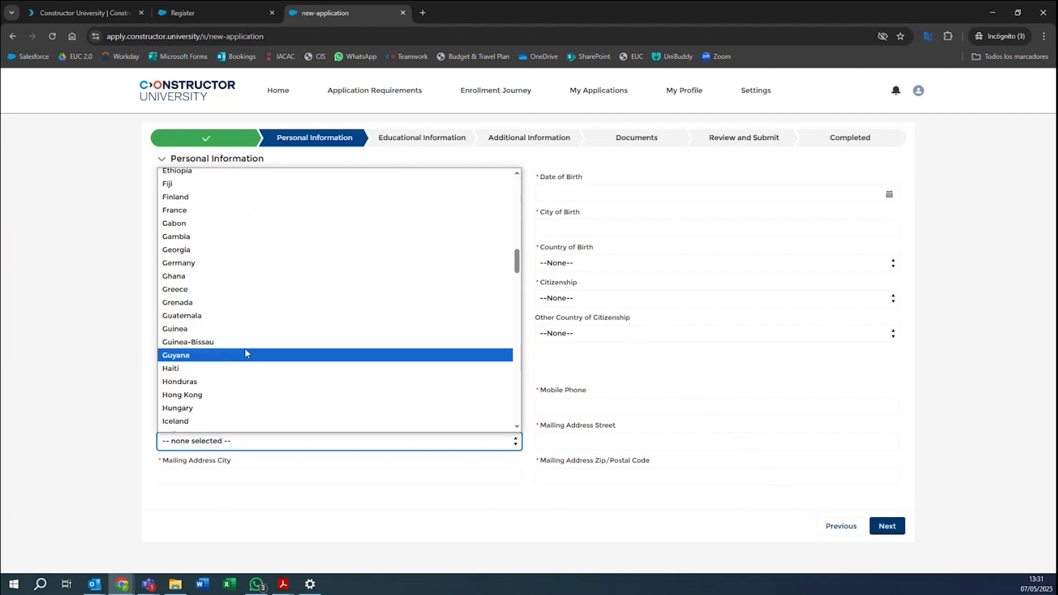
{"action": "scroll", "coordinate": [246, 354], "scroll_direction": "down", "scroll_amount": 10}
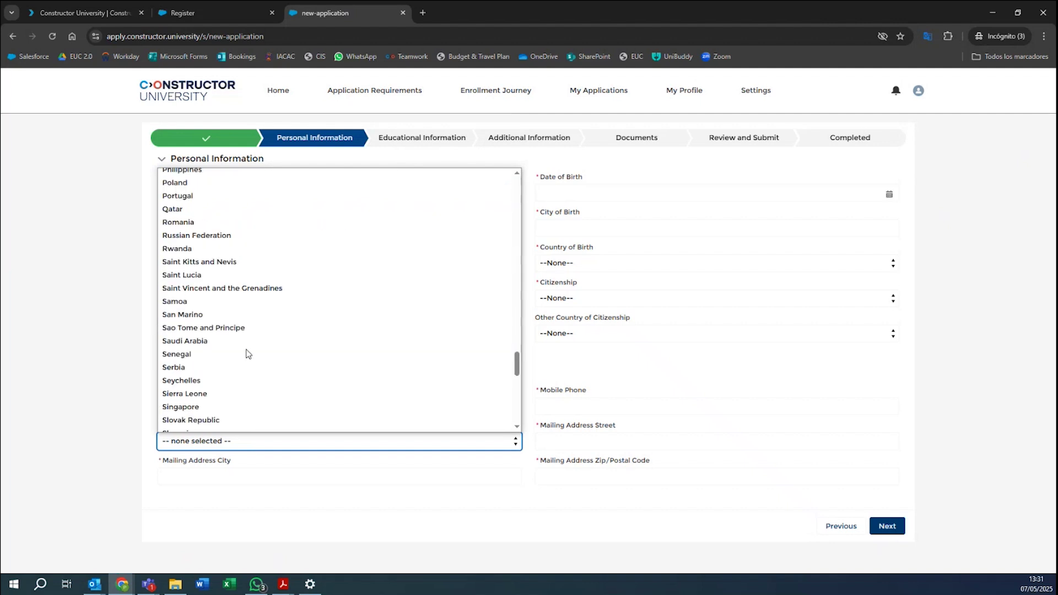
{"action": "scroll", "coordinate": [204, 337], "scroll_direction": "down", "scroll_amount": 3}
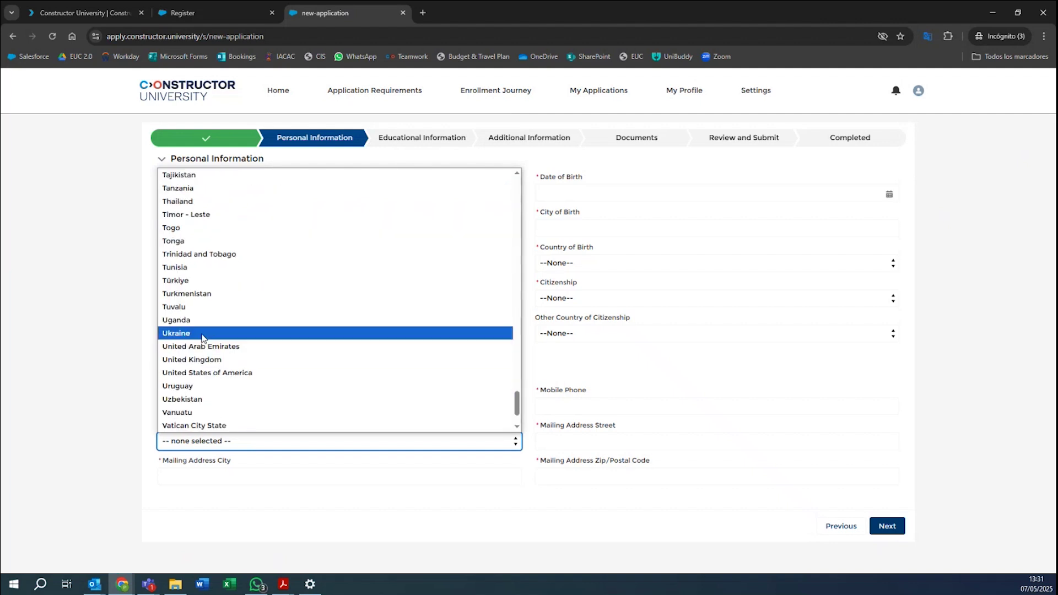
{"action": "scroll", "coordinate": [210, 320], "scroll_direction": "up", "scroll_amount": 6}
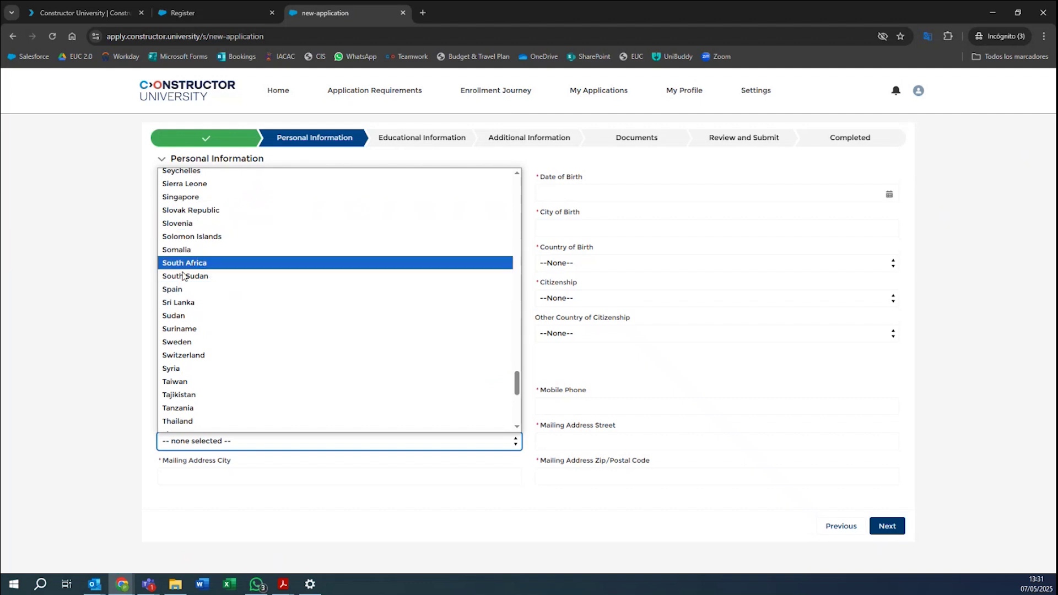
{"action": "left_click", "coordinate": [196, 289]}
{"action": "left_click", "coordinate": [224, 475]}
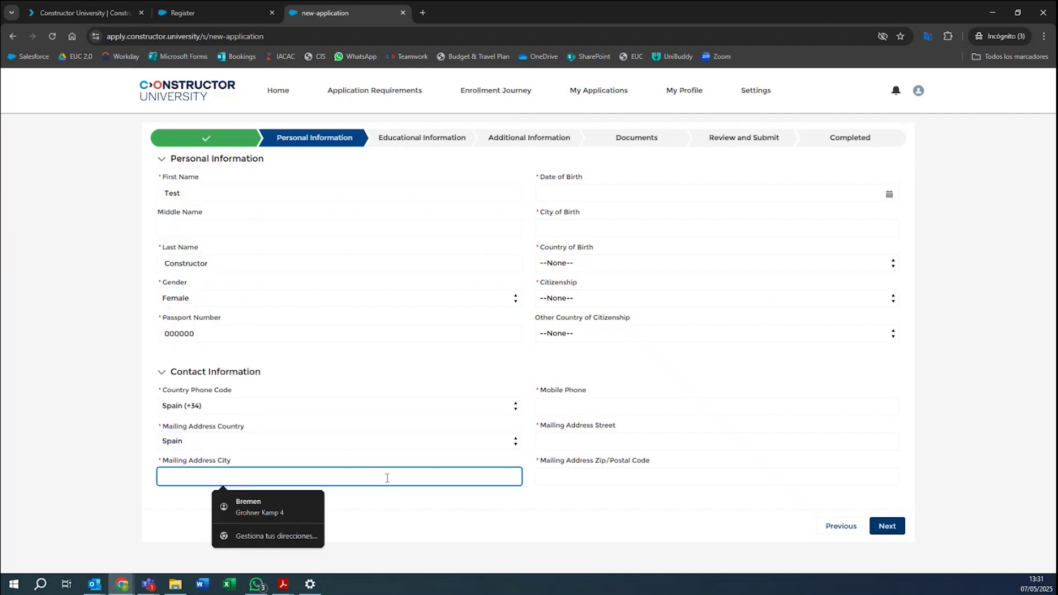
{"action": "type", "text": "Masd"}
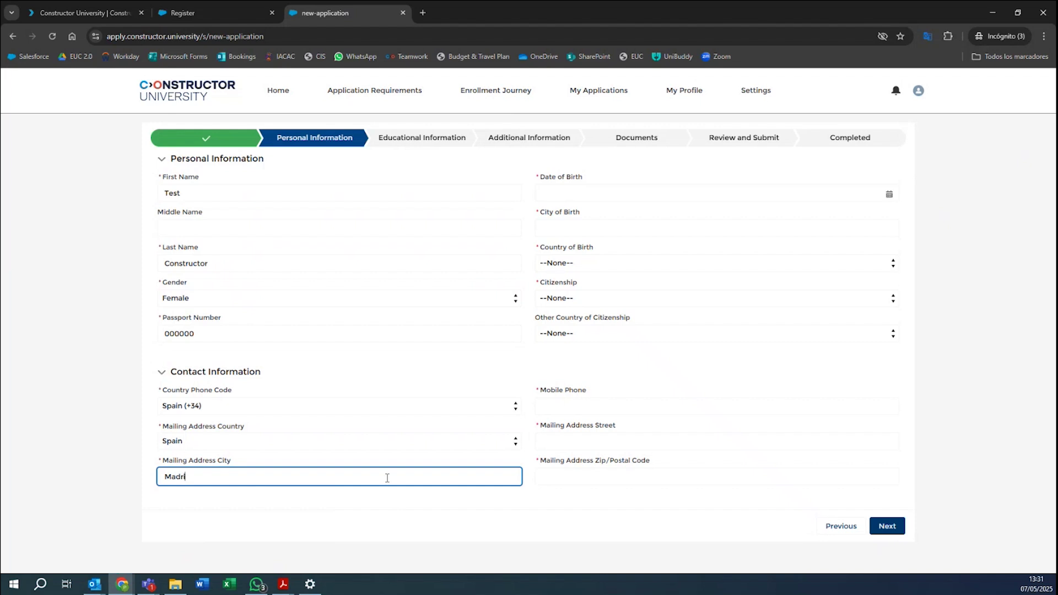
Set the date of birth to January 1, 2000 in the calendar.
{"action": "left_click", "coordinate": [609, 194]}
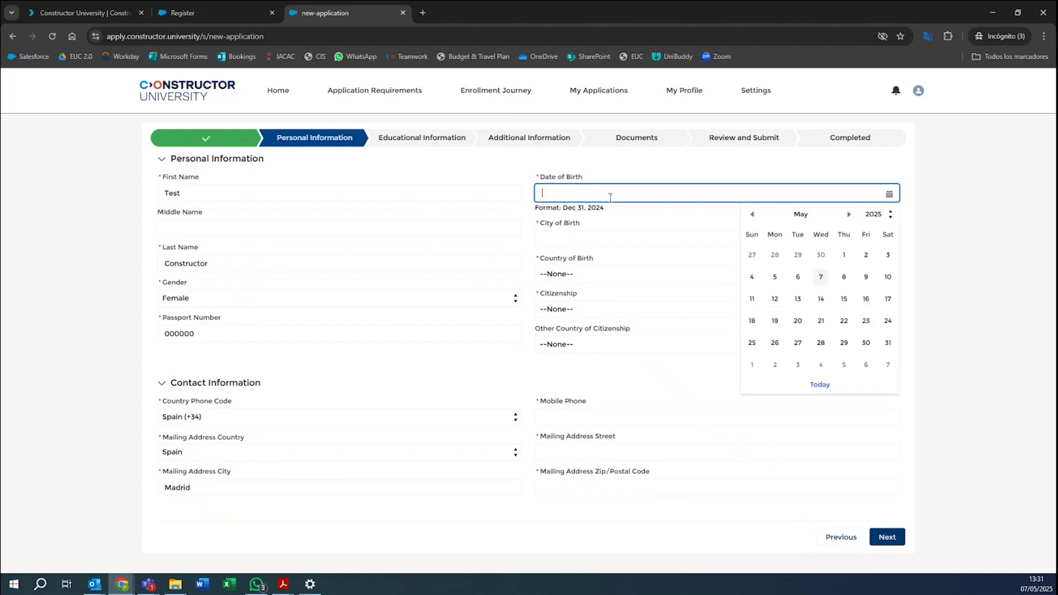
{"action": "left_click", "coordinate": [876, 214]}
{"action": "scroll", "coordinate": [876, 275], "scroll_direction": "up", "scroll_amount": 6}
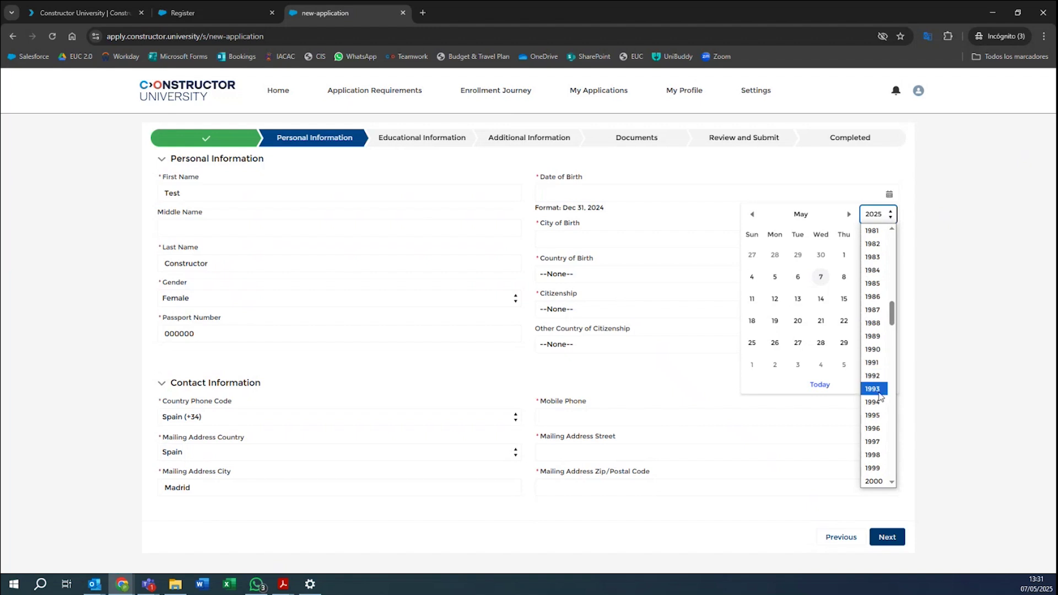
{"action": "scroll", "coordinate": [881, 397], "scroll_direction": "down", "scroll_amount": 3}
{"action": "left_click", "coordinate": [873, 261]}
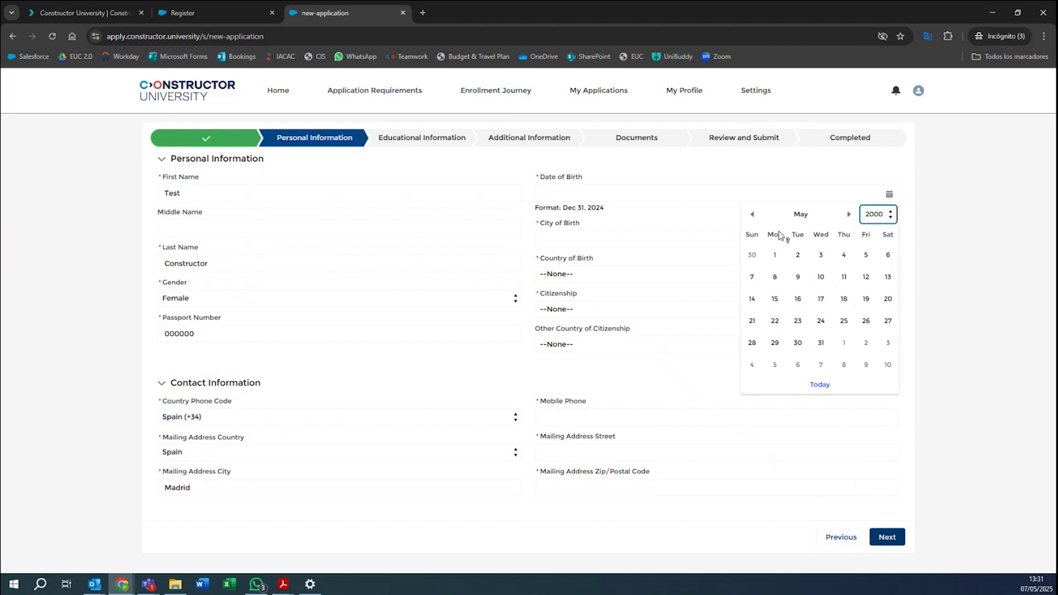
{"action": "left_click", "coordinate": [751, 215]}
{"action": "left_click", "coordinate": [751, 214]}
{"action": "left_click", "coordinate": [752, 215]}
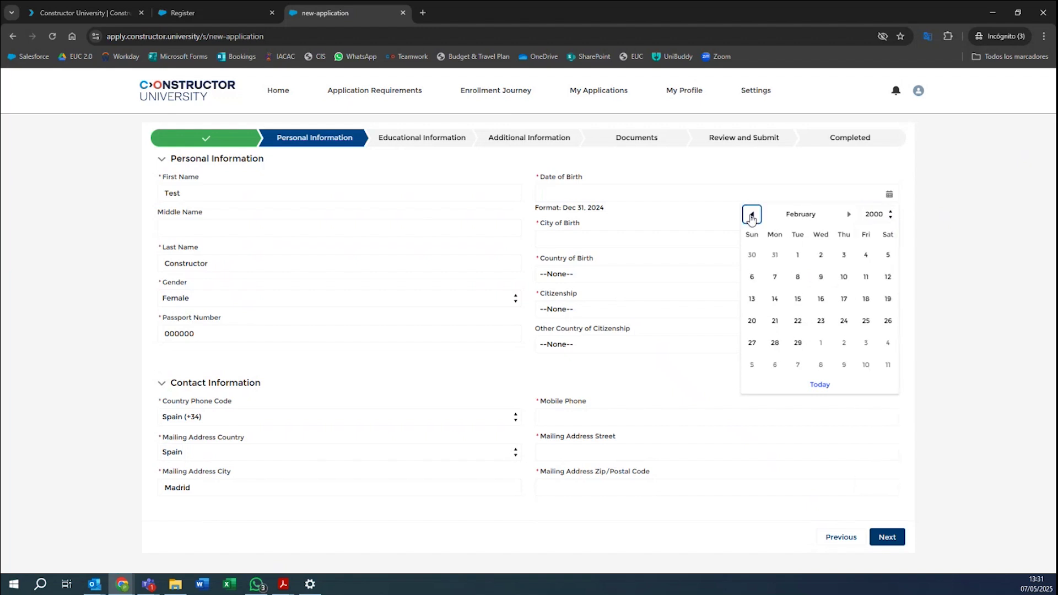
{"action": "left_click", "coordinate": [752, 215]}
{"action": "left_click", "coordinate": [887, 255]}
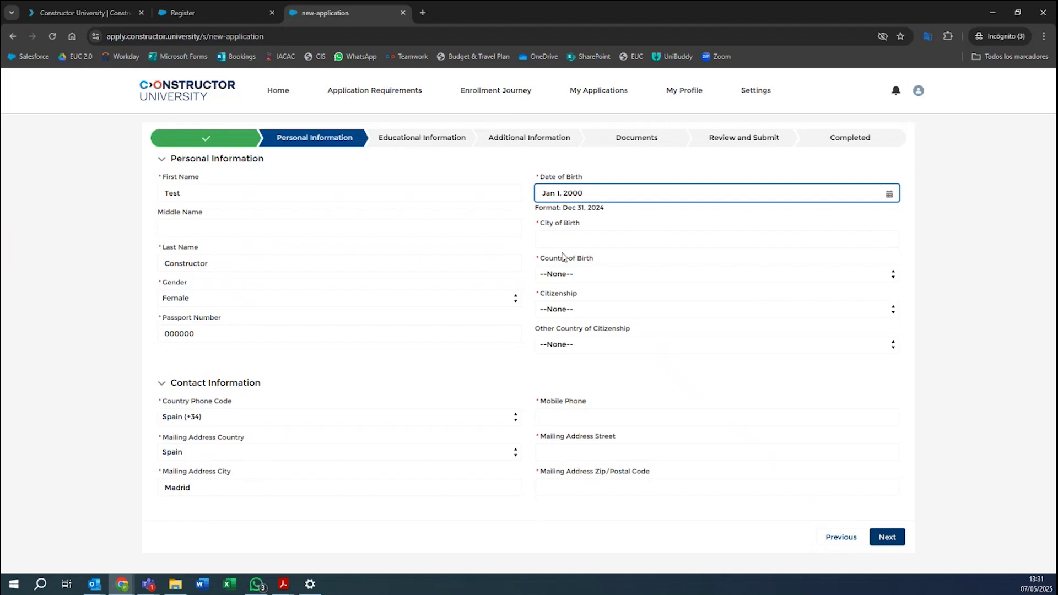
Enter Madrid as city of birth and Spain as country of birth.
{"action": "left_click", "coordinate": [582, 241]}
{"action": "type", "text": "Madrid"}
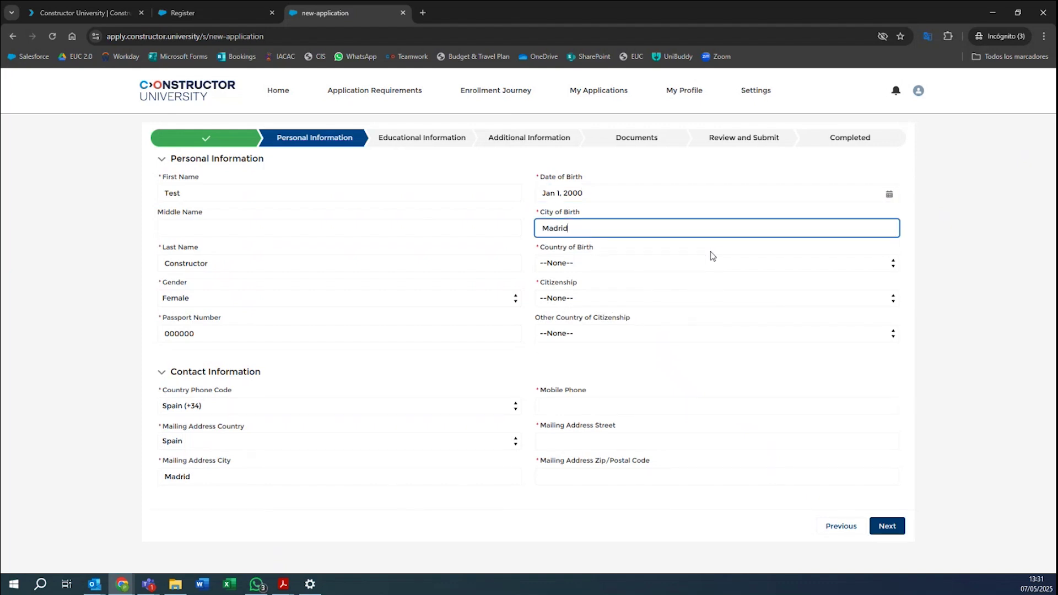
{"action": "left_click", "coordinate": [623, 269]}
{"action": "scroll", "coordinate": [645, 342], "scroll_direction": "down", "scroll_amount": 20}
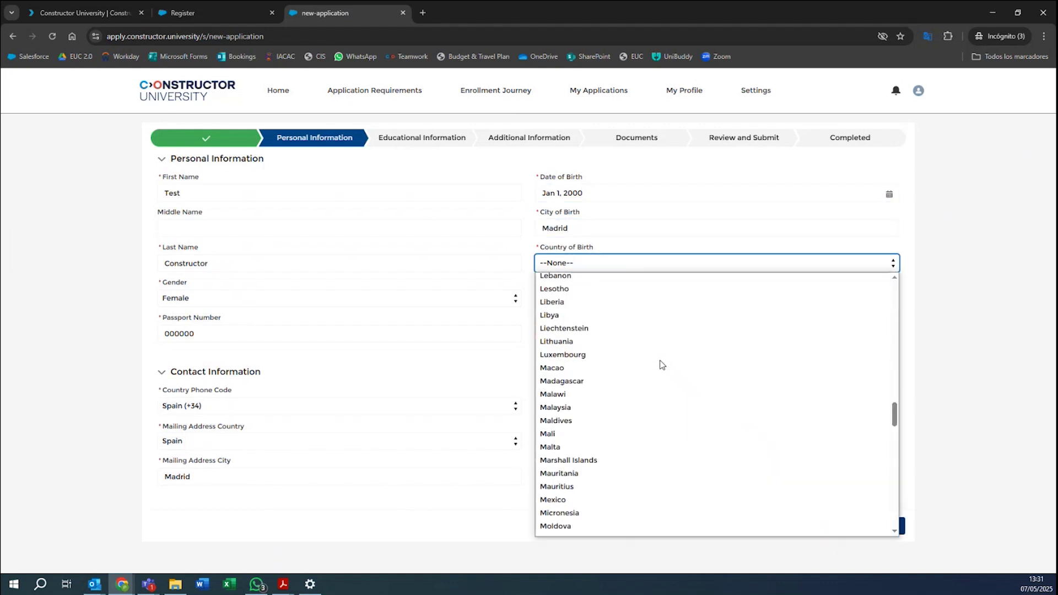
{"action": "scroll", "coordinate": [569, 385], "scroll_direction": "up", "scroll_amount": 4}
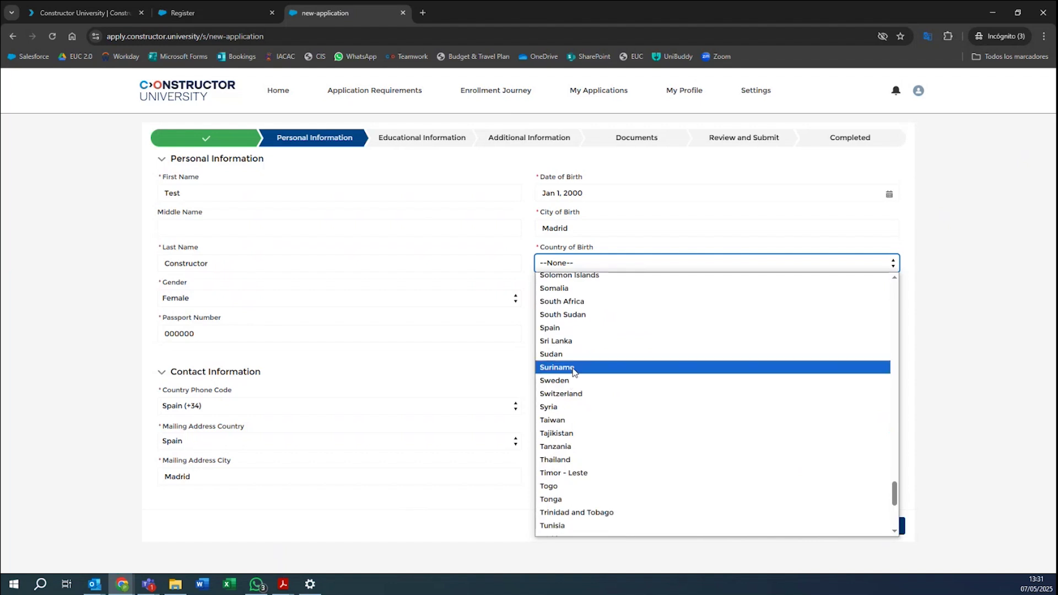
{"action": "left_click", "coordinate": [565, 329]}
Set citizenship to Spain and leave other citizenship as --None--.
{"action": "left_click", "coordinate": [582, 298]}
{"action": "scroll", "coordinate": [621, 513], "scroll_direction": "down", "scroll_amount": 20}
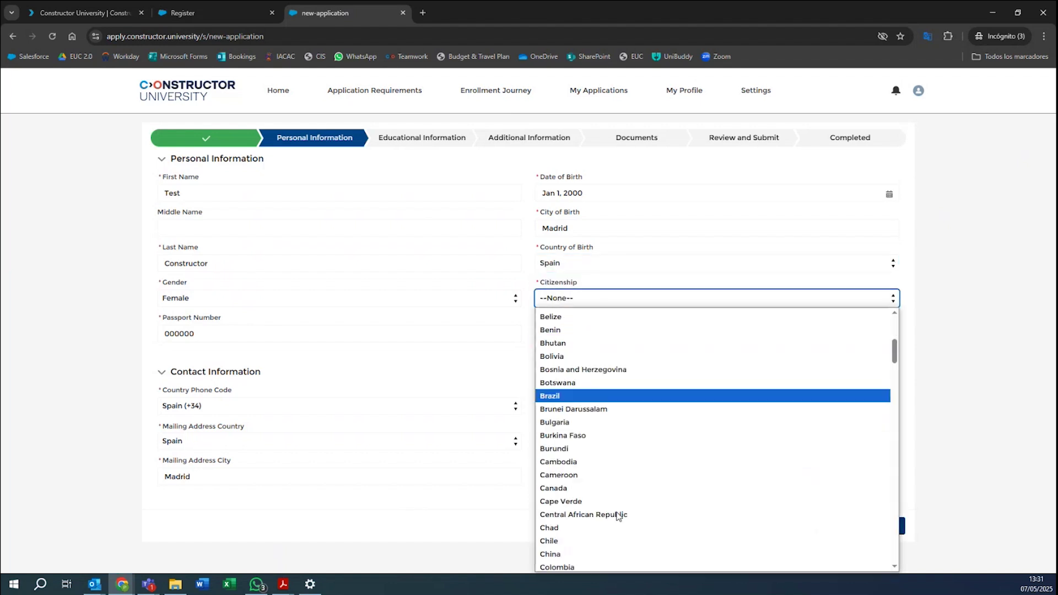
{"action": "scroll", "coordinate": [621, 513], "scroll_direction": "down", "scroll_amount": 15}
{"action": "scroll", "coordinate": [617, 507], "scroll_direction": "up", "scroll_amount": 5}
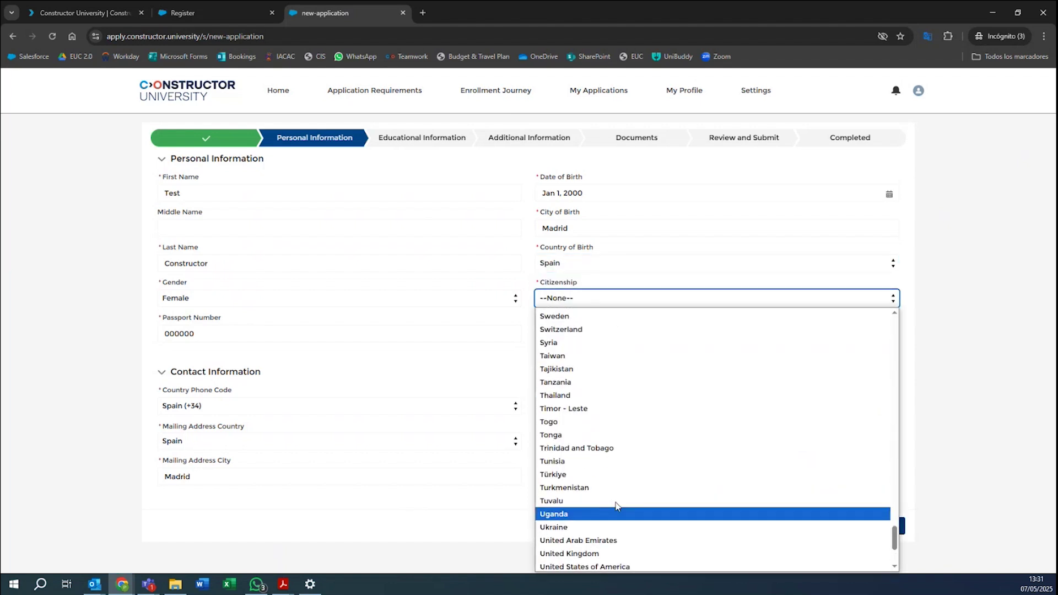
{"action": "left_click", "coordinate": [562, 363]}
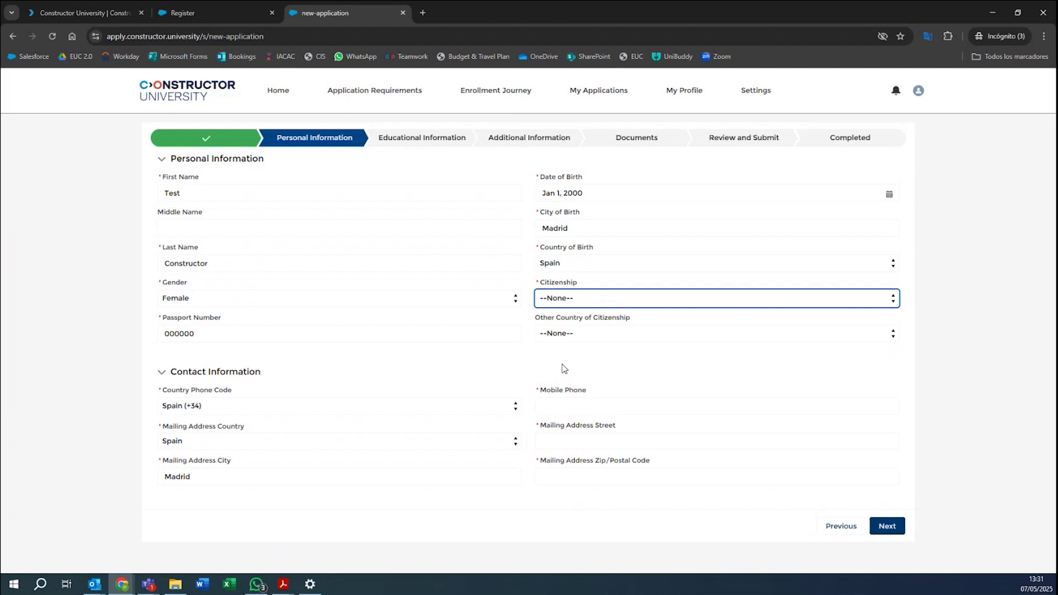
{"action": "left_click", "coordinate": [602, 335]}
{"action": "left_click", "coordinate": [478, 359]}
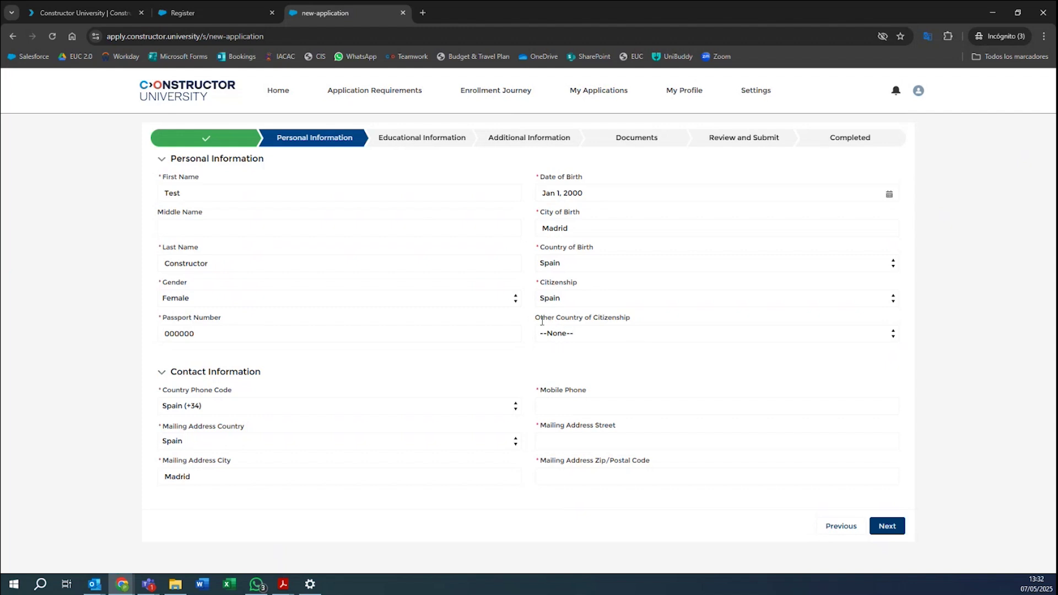
{"action": "left_click", "coordinate": [610, 340]}
{"action": "left_click", "coordinate": [609, 340]}
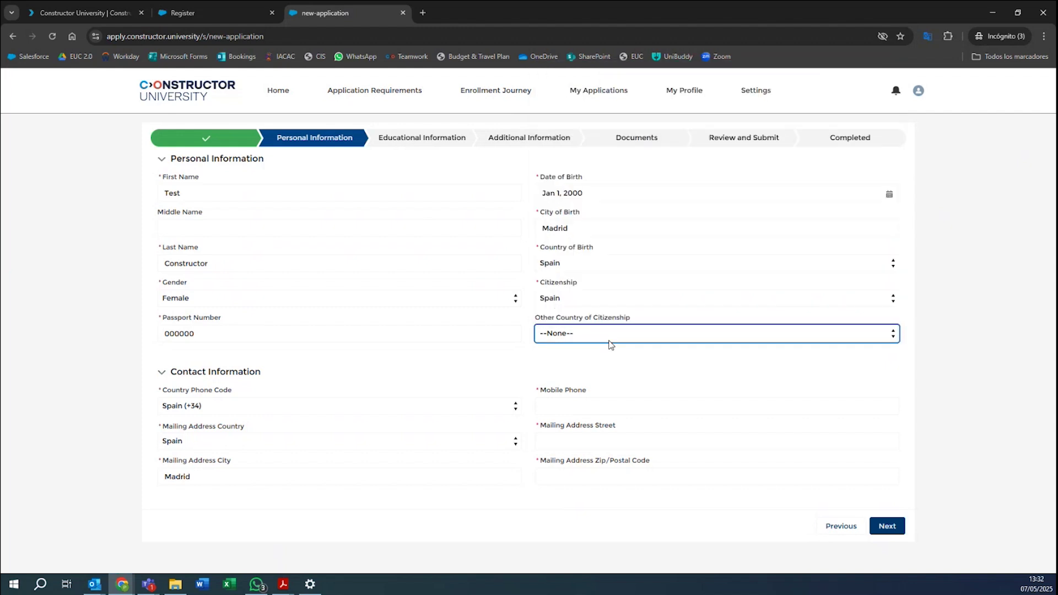
{"action": "left_click", "coordinate": [639, 365]}
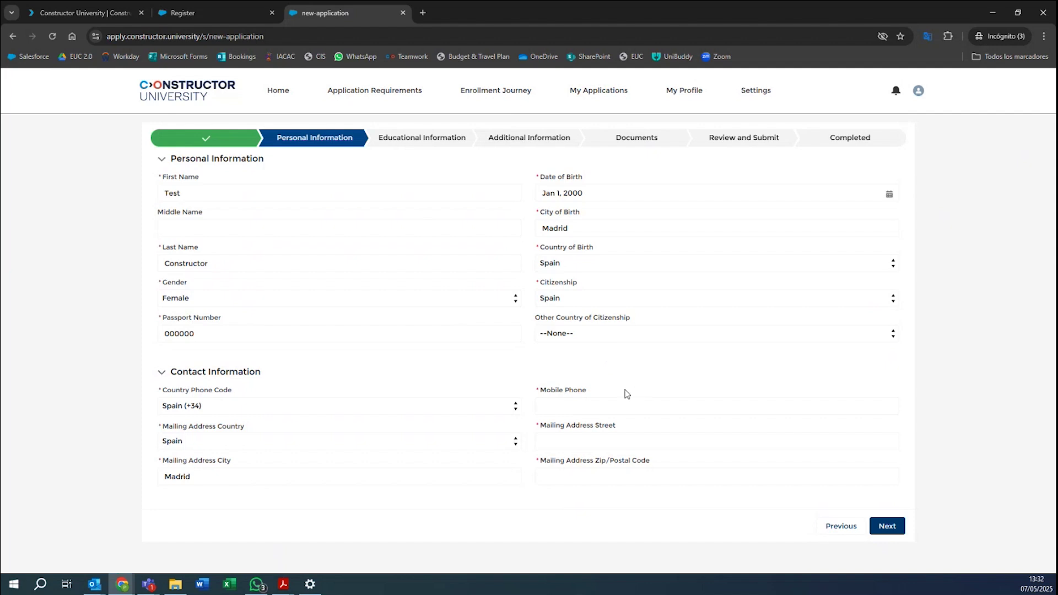
Fill in the mobile phone number, mailing street address and zip code.
{"action": "left_click", "coordinate": [603, 413]}
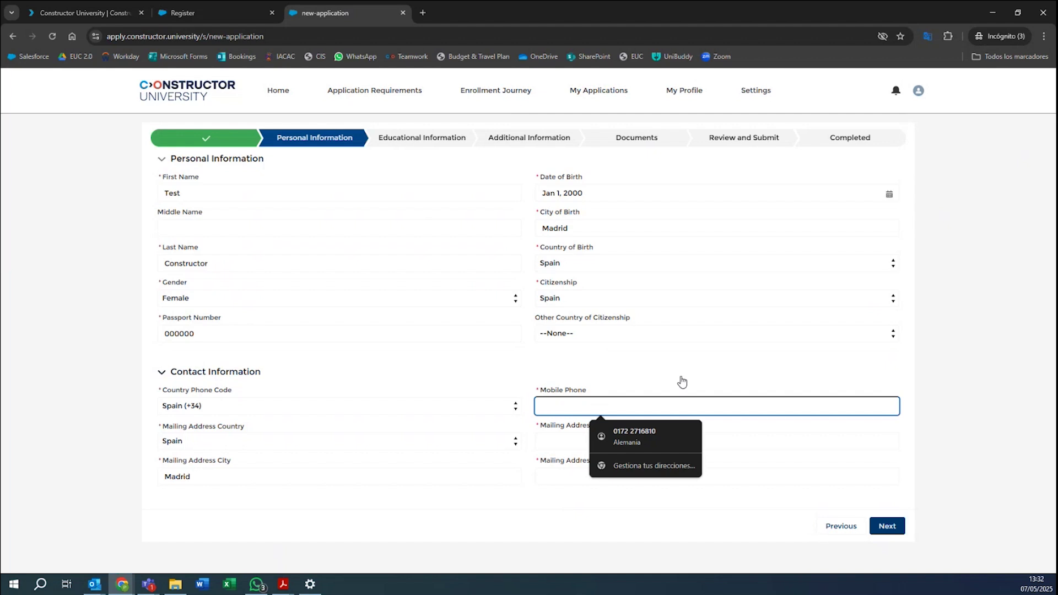
{"action": "type", "text": "+34000000000"}
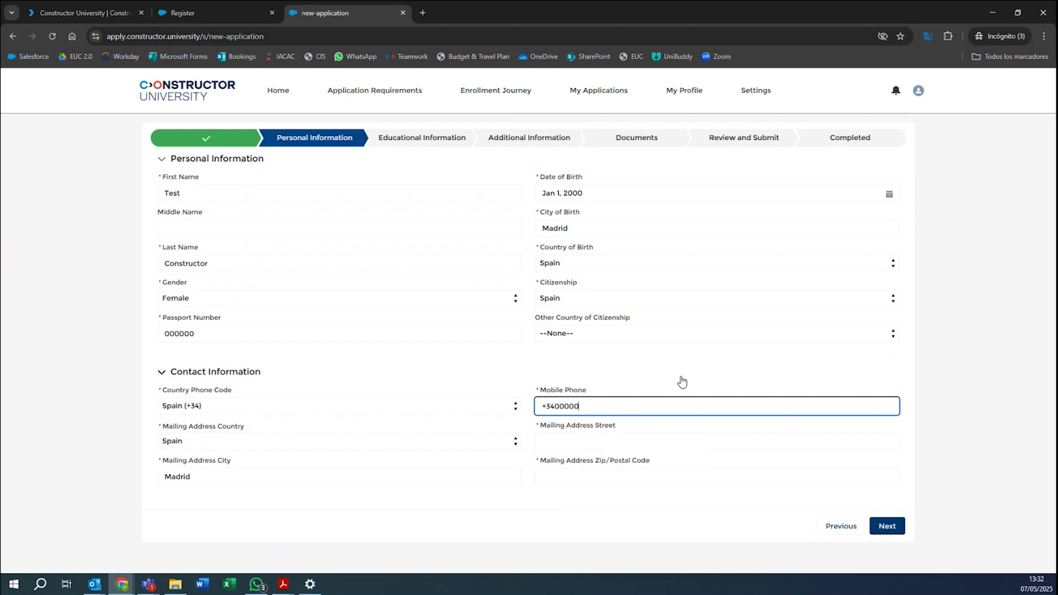
{"action": "left_click", "coordinate": [651, 439]}
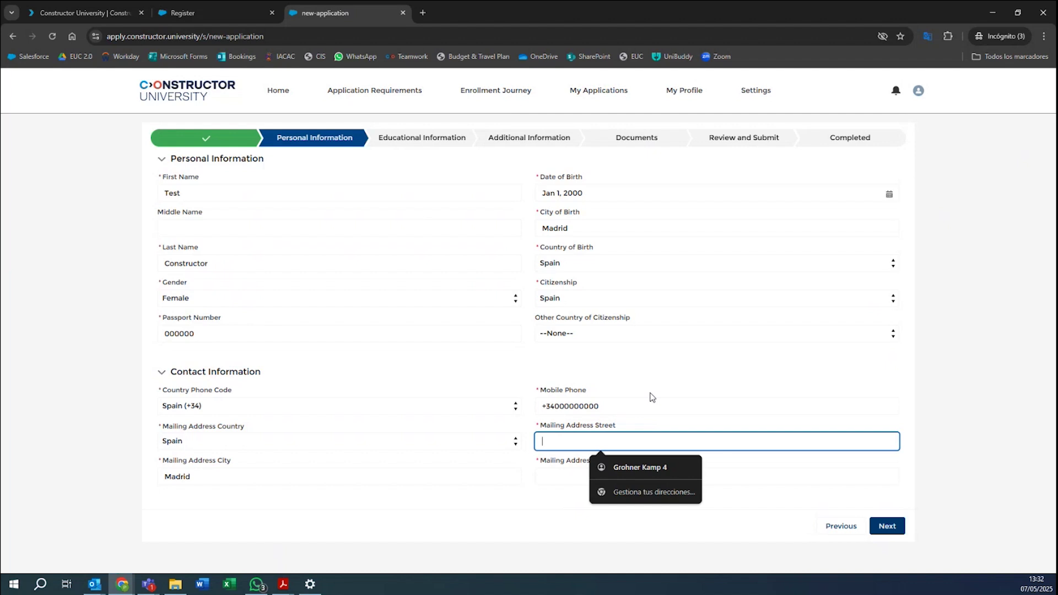
{"action": "type", "text": "Stree"}
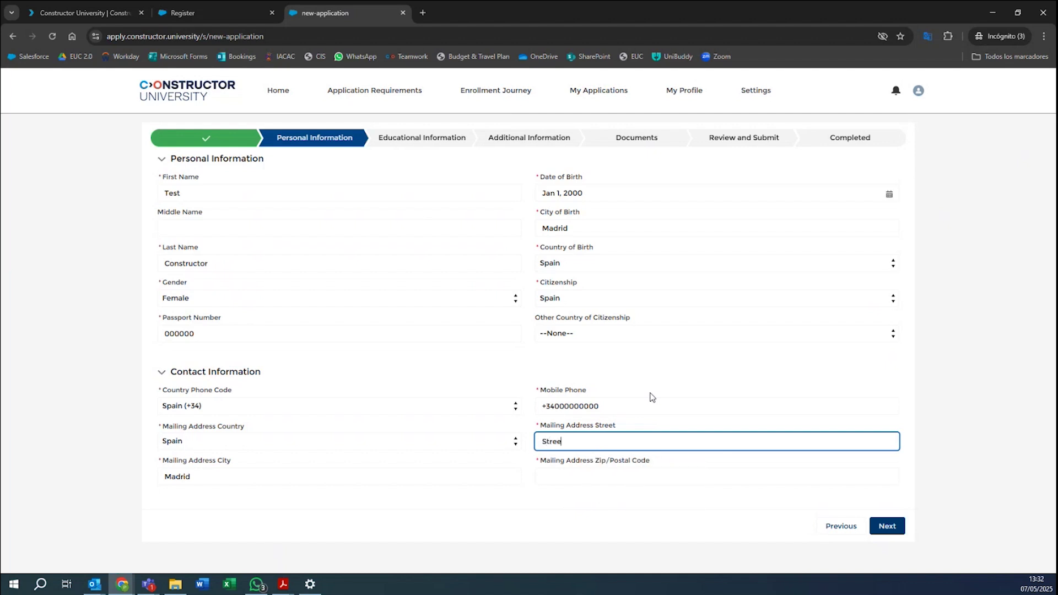
{"action": "type", "text": "t Madrid 123"}
{"action": "left_click", "coordinate": [610, 474]}
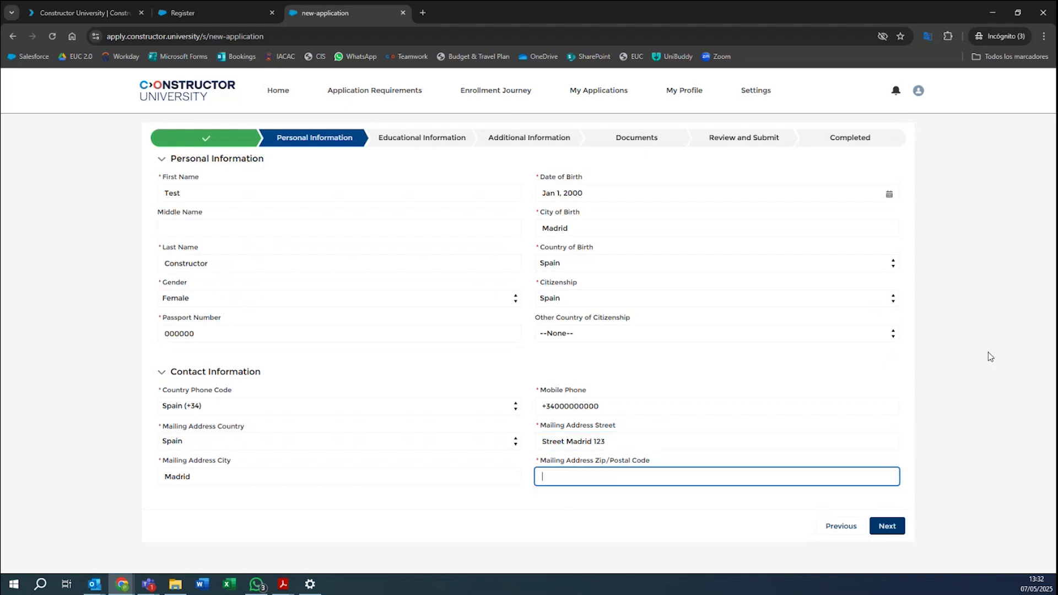
{"action": "type", "text": "000000"}
Fix the phone error by removing the leading +, then continue to Educational Information.
{"action": "left_click", "coordinate": [888, 526]}
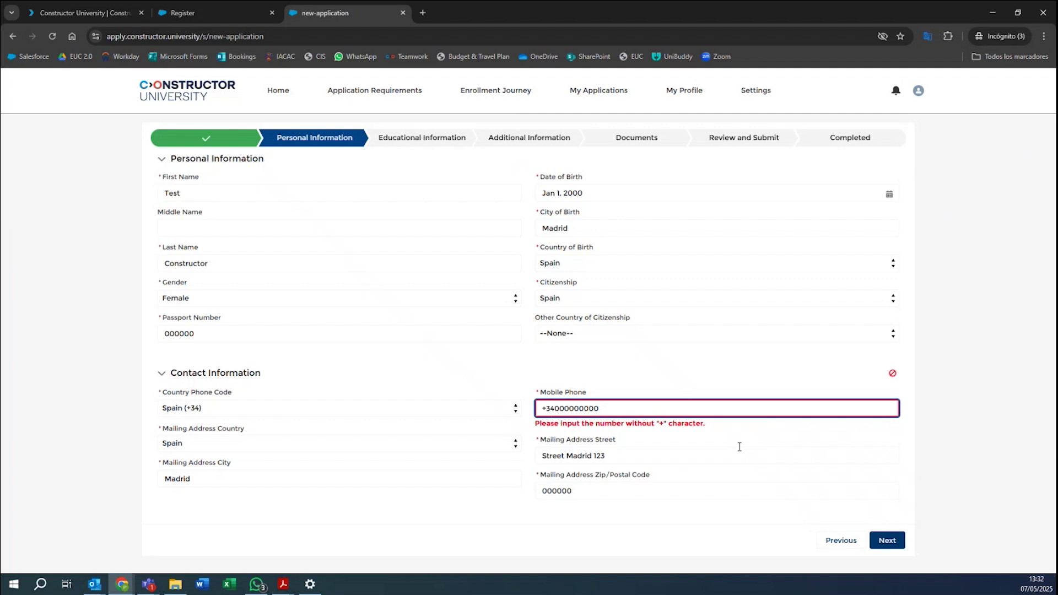
{"action": "key", "text": "Home"}
{"action": "key", "text": "Delete"}
{"action": "left_click", "coordinate": [959, 417]}
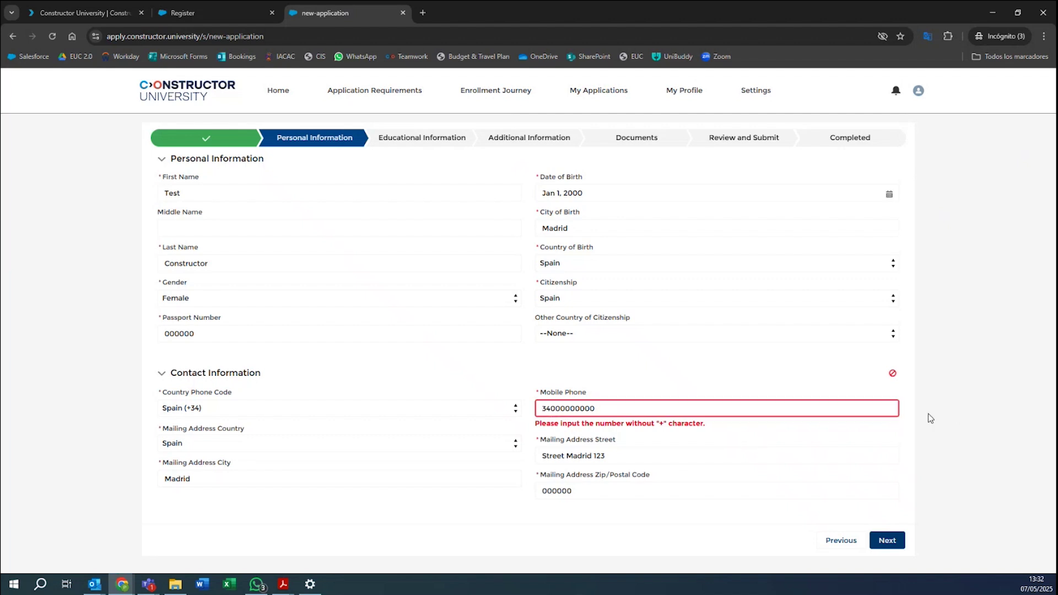
{"action": "left_click", "coordinate": [555, 413]}
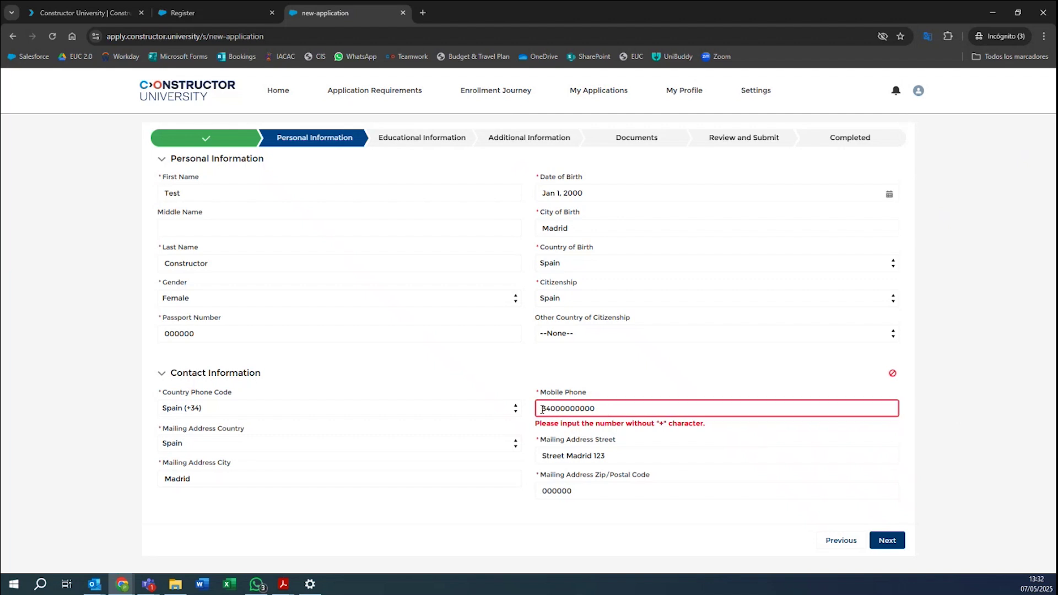
{"action": "left_click", "coordinate": [961, 443]}
{"action": "left_click", "coordinate": [887, 541]}
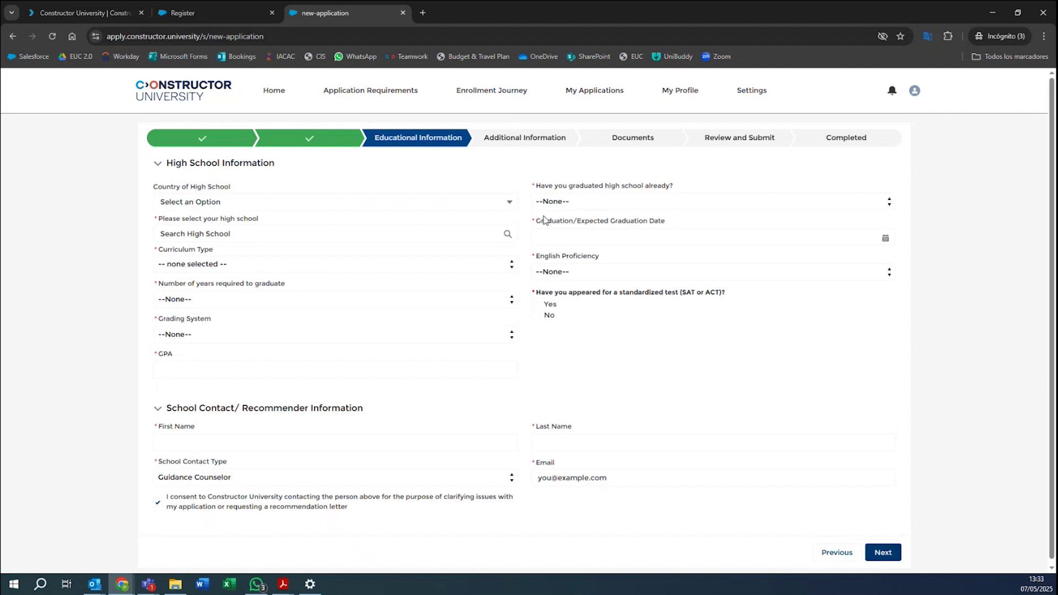
Choose Spain as the high-school country and International School Of Madrid as the school.
{"action": "left_click", "coordinate": [213, 203]}
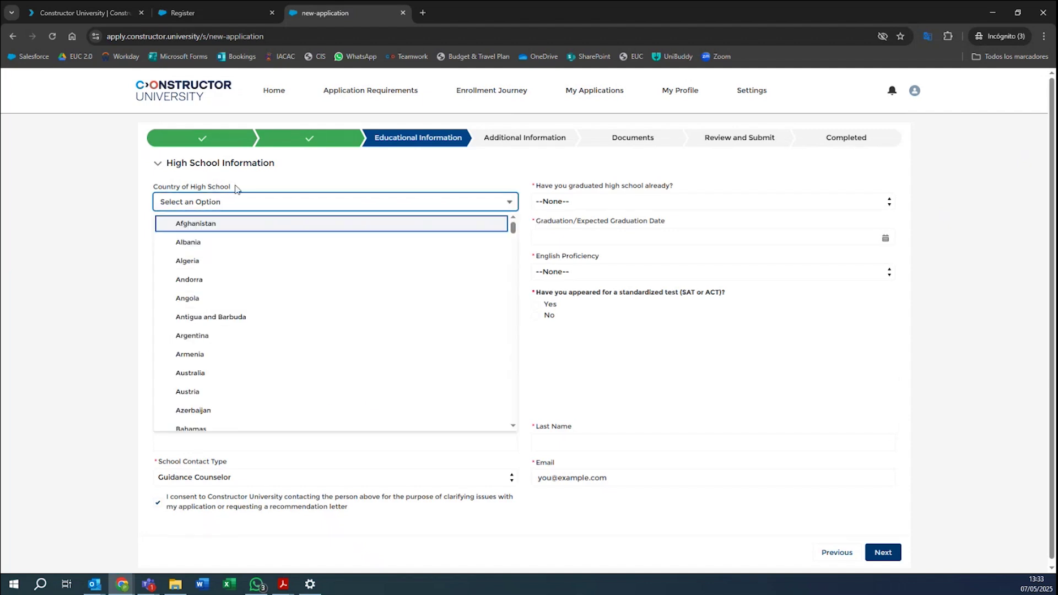
{"action": "scroll", "coordinate": [279, 276], "scroll_direction": "down", "scroll_amount": 20}
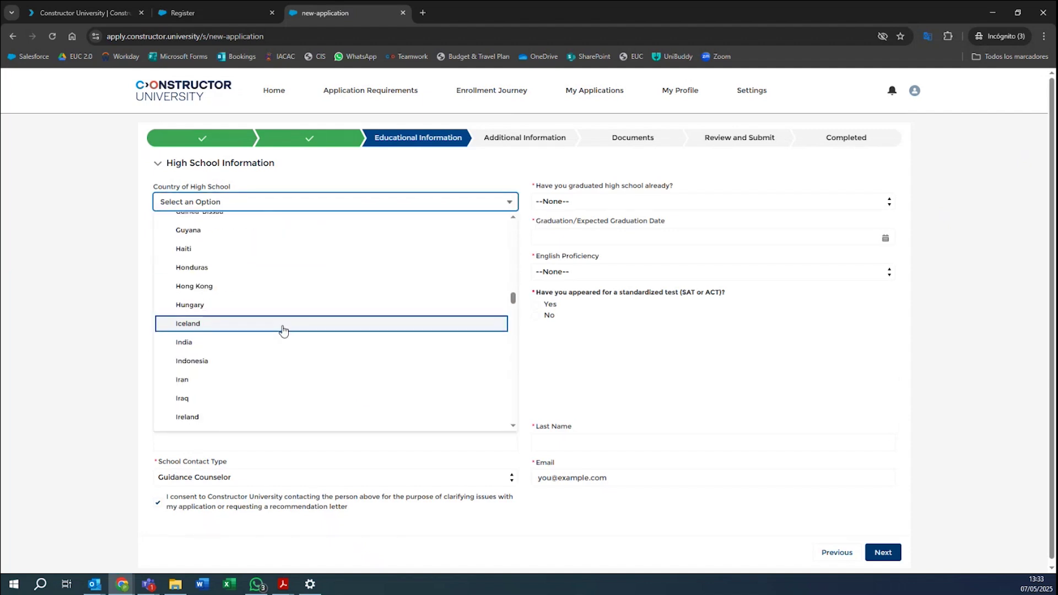
{"action": "scroll", "coordinate": [284, 346], "scroll_direction": "down", "scroll_amount": 8}
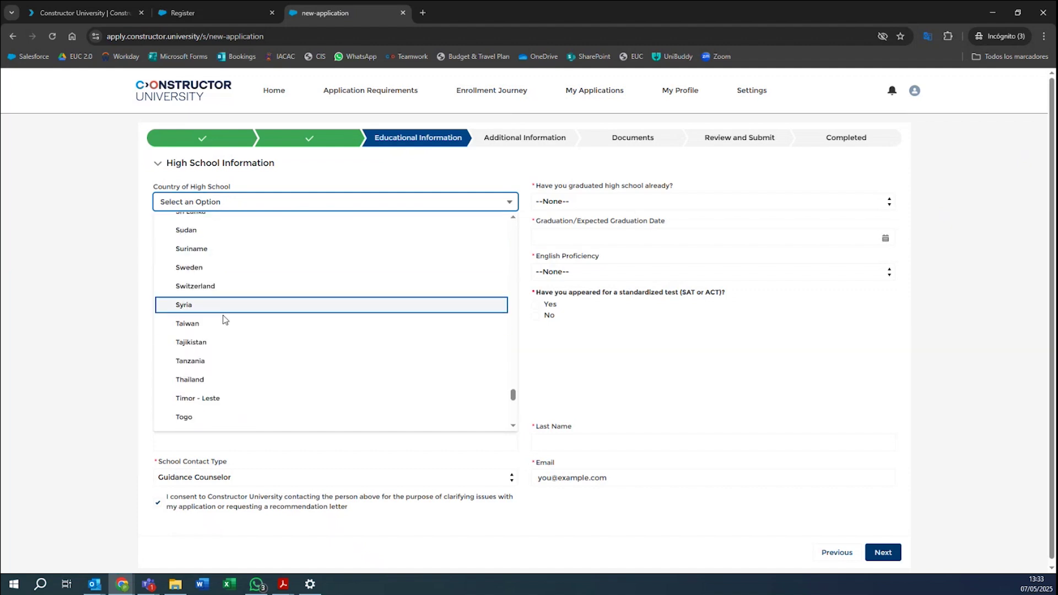
{"action": "scroll", "coordinate": [190, 306], "scroll_direction": "up", "scroll_amount": 1}
{"action": "left_click", "coordinate": [187, 302]}
{"action": "left_click", "coordinate": [225, 234]}
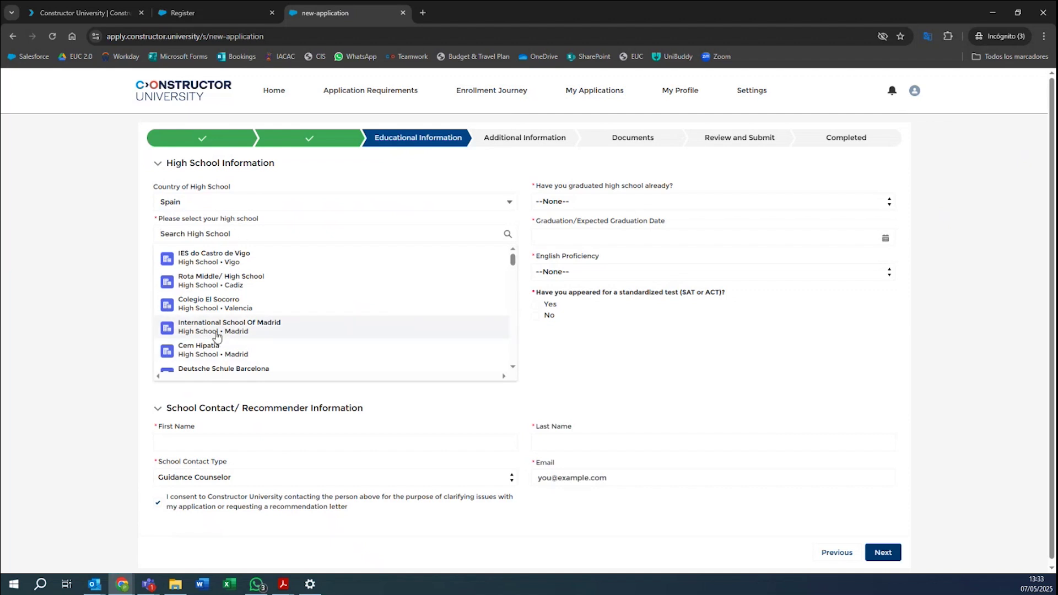
{"action": "left_click", "coordinate": [216, 331]}
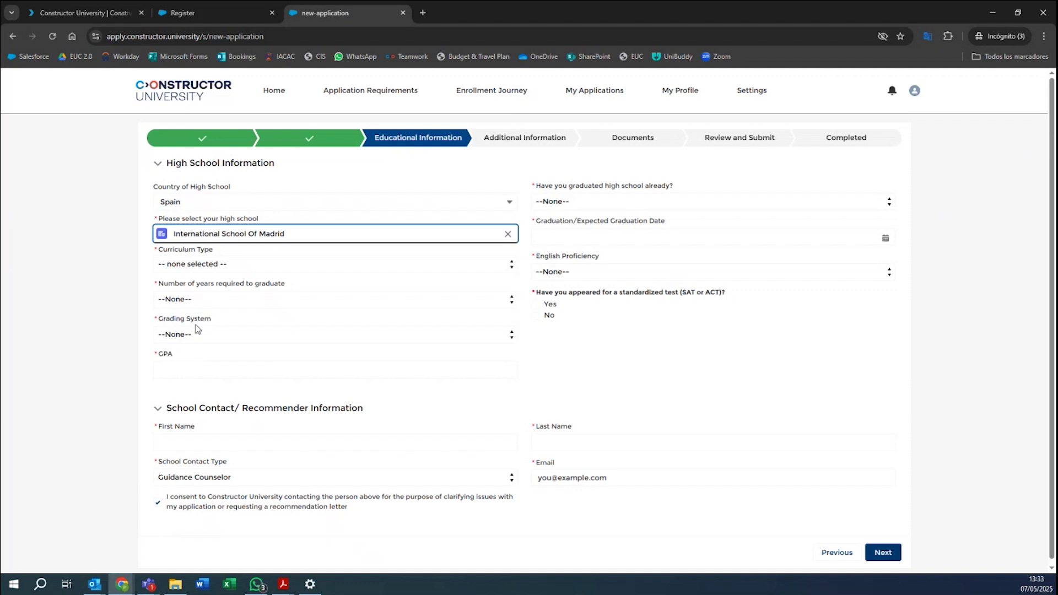
Set curriculum type National Curriculum and Which Curriculum Other, then open the admission database in a new tab.
{"action": "left_click", "coordinate": [171, 262]}
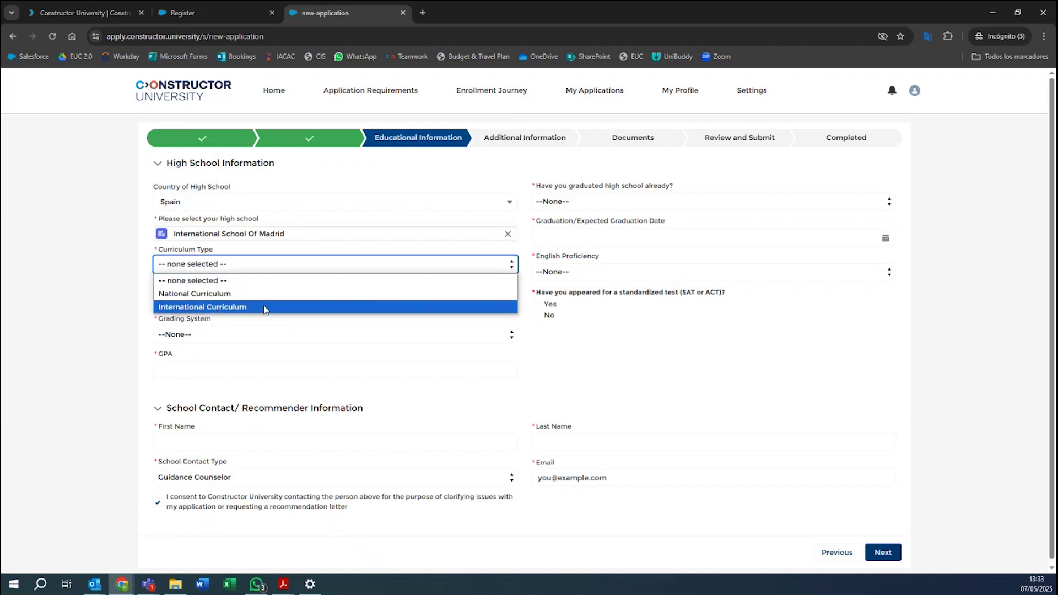
{"action": "left_click", "coordinate": [217, 297]}
{"action": "left_click", "coordinate": [200, 298]}
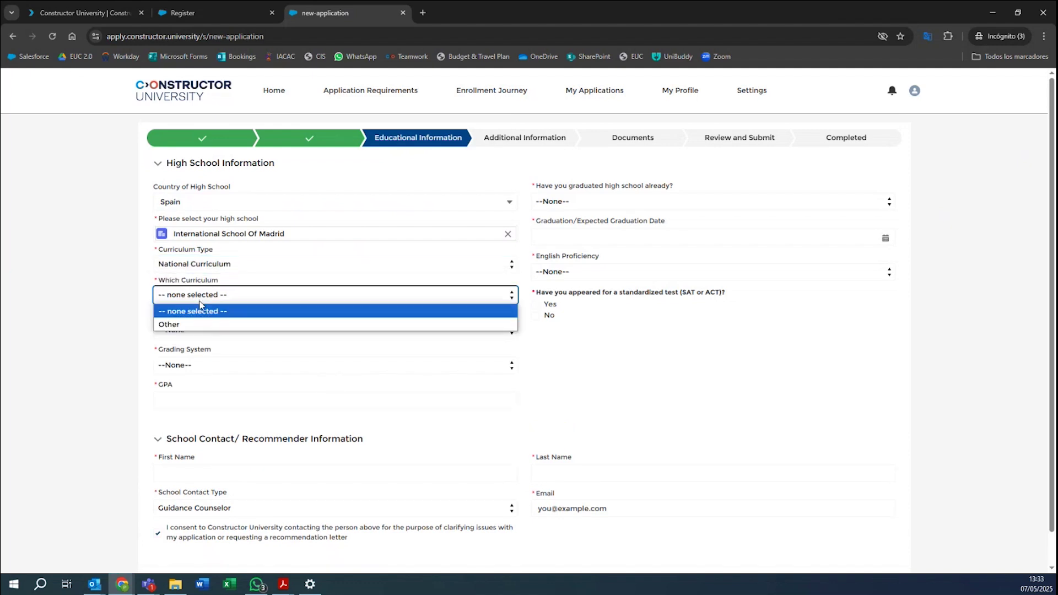
{"action": "left_click", "coordinate": [175, 325]}
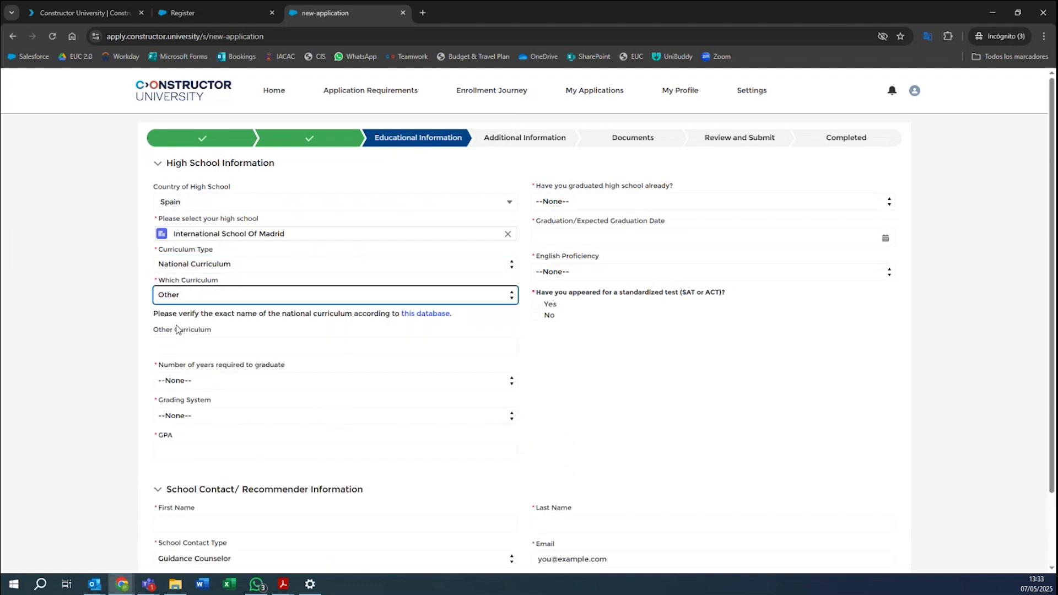
{"action": "left_click", "coordinate": [213, 348]}
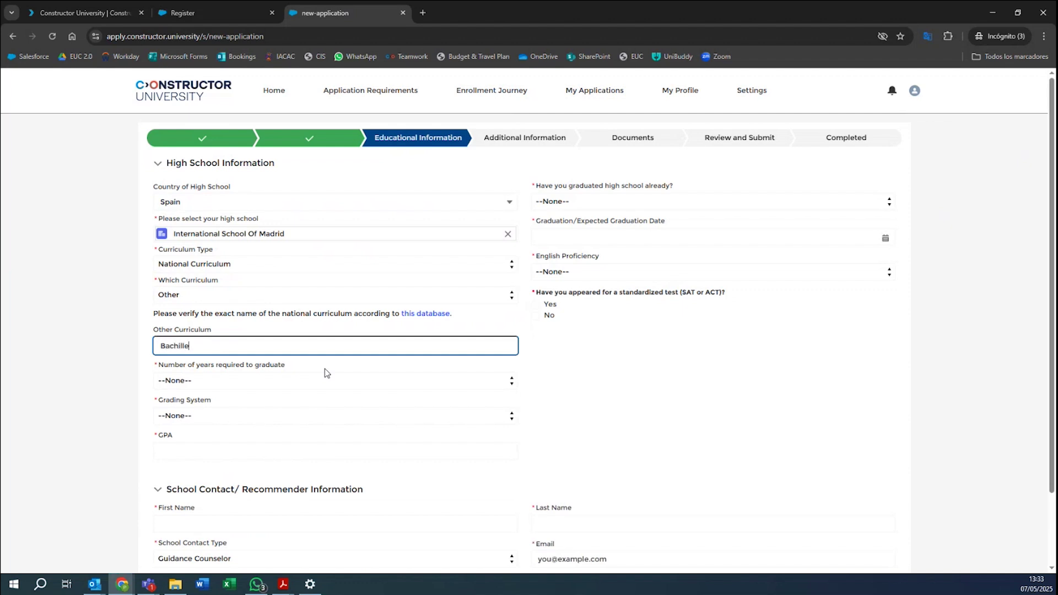
{"action": "right_click", "coordinate": [418, 315]}
{"action": "left_click", "coordinate": [441, 331]}
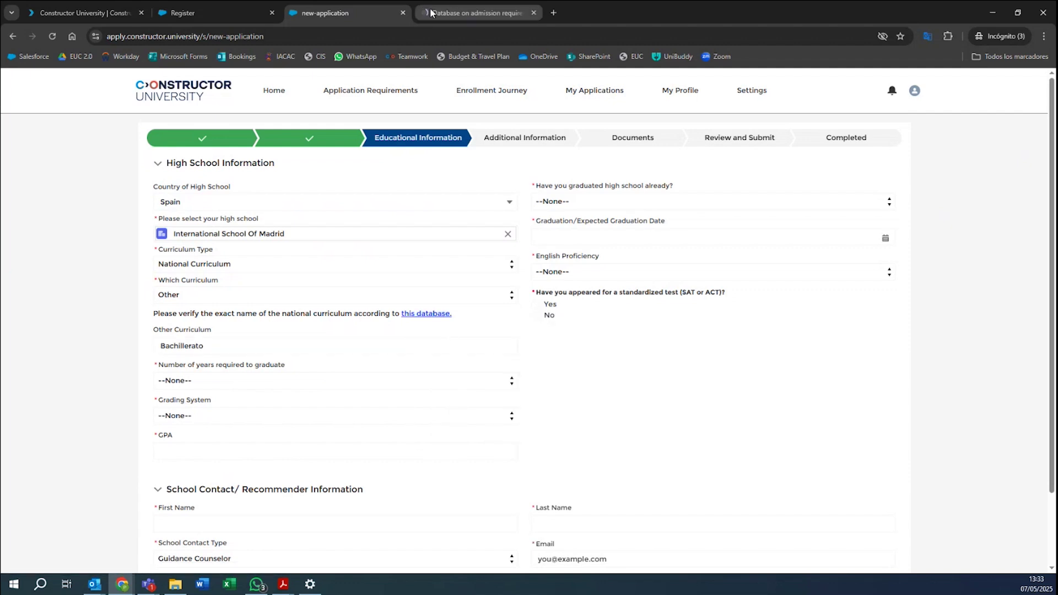
Accept cookies on the DAAD database and select Spain as the qualification country.
{"action": "left_click", "coordinate": [420, 19]}
{"action": "left_click", "coordinate": [681, 363]}
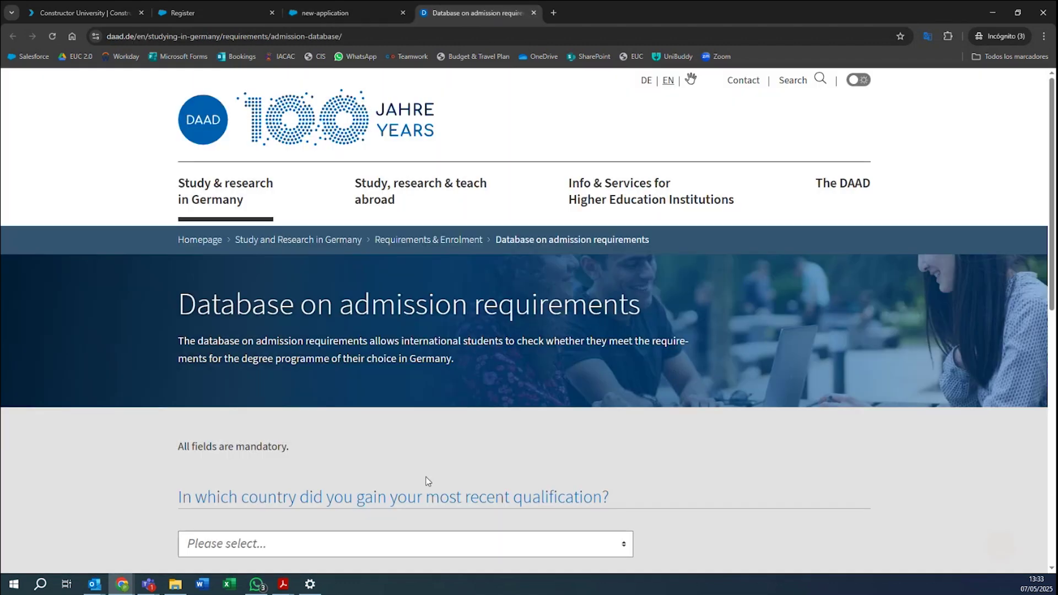
{"action": "scroll", "coordinate": [84, 295], "scroll_direction": "down", "scroll_amount": 3}
{"action": "scroll", "coordinate": [322, 351], "scroll_direction": "up", "scroll_amount": 3}
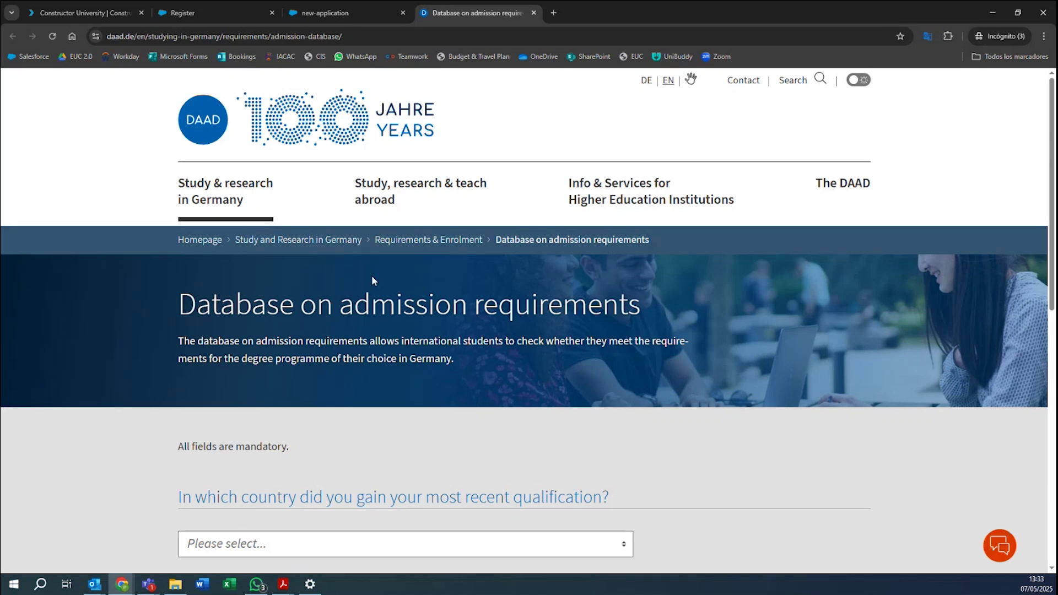
{"action": "scroll", "coordinate": [323, 428], "scroll_direction": "down", "scroll_amount": 2}
{"action": "left_click", "coordinate": [281, 444]}
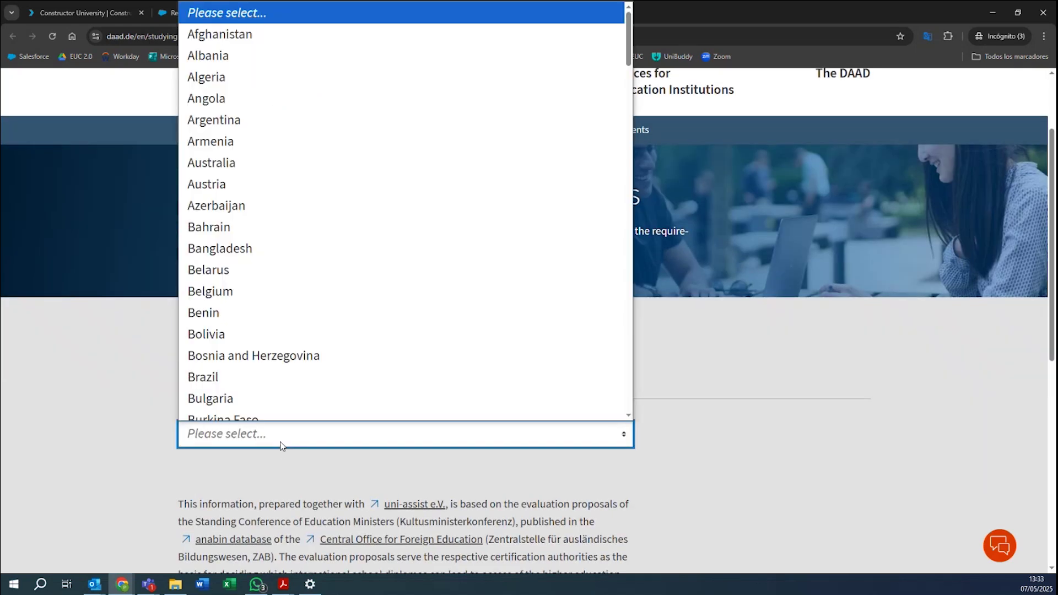
{"action": "scroll", "coordinate": [312, 328], "scroll_direction": "down", "scroll_amount": 15}
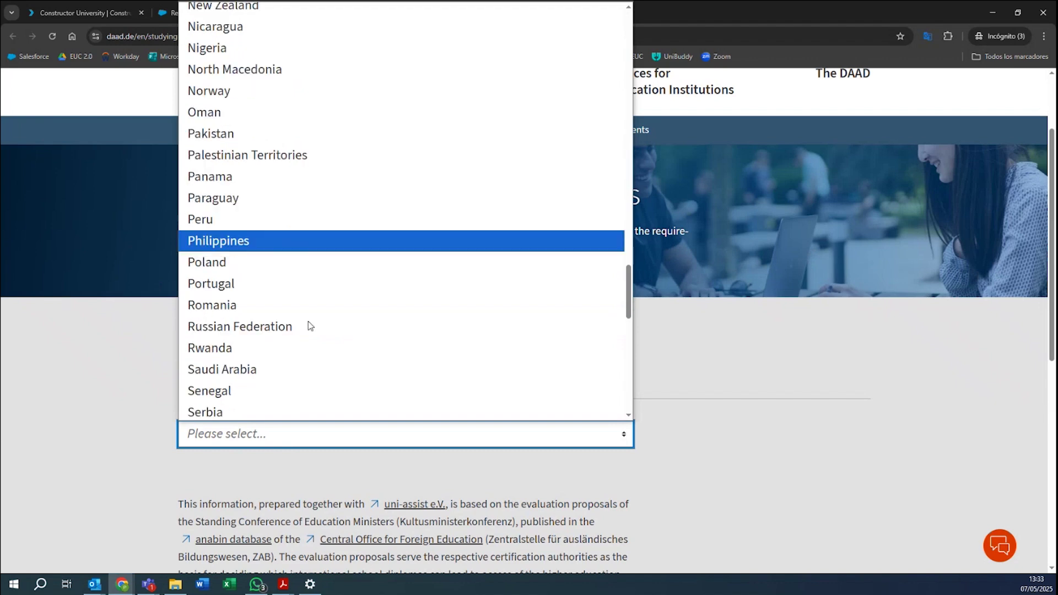
{"action": "scroll", "coordinate": [309, 326], "scroll_direction": "down", "scroll_amount": 3}
{"action": "scroll", "coordinate": [279, 298], "scroll_direction": "down", "scroll_amount": 4}
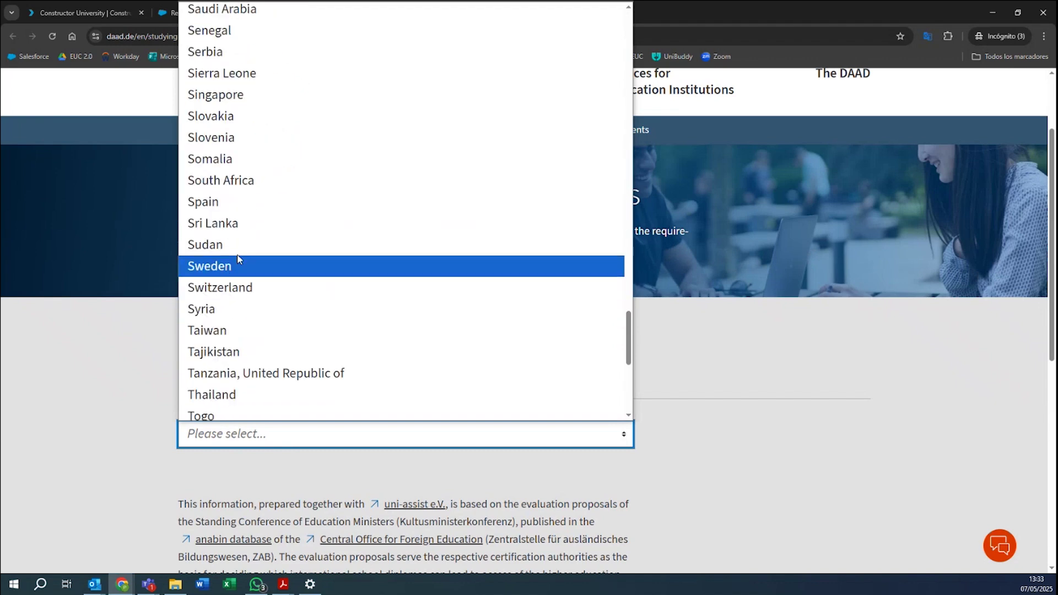
{"action": "left_click", "coordinate": [229, 202]}
Choose Titulo de Bachiller as the grade report type and check its name.
{"action": "scroll", "coordinate": [243, 248], "scroll_direction": "down", "scroll_amount": 7}
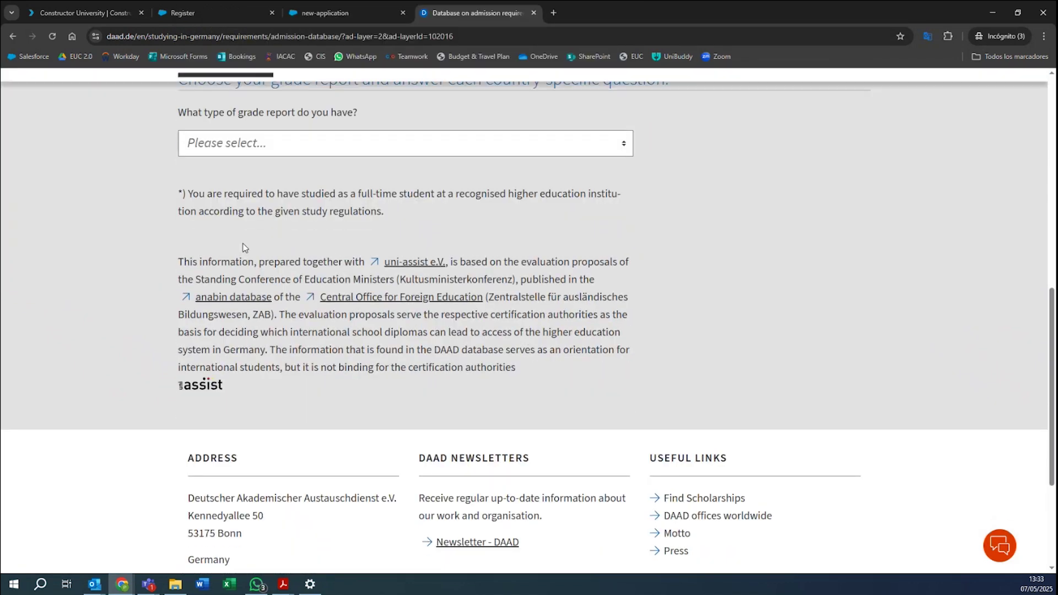
{"action": "scroll", "coordinate": [243, 247], "scroll_direction": "up", "scroll_amount": 2}
{"action": "left_click", "coordinate": [265, 256]}
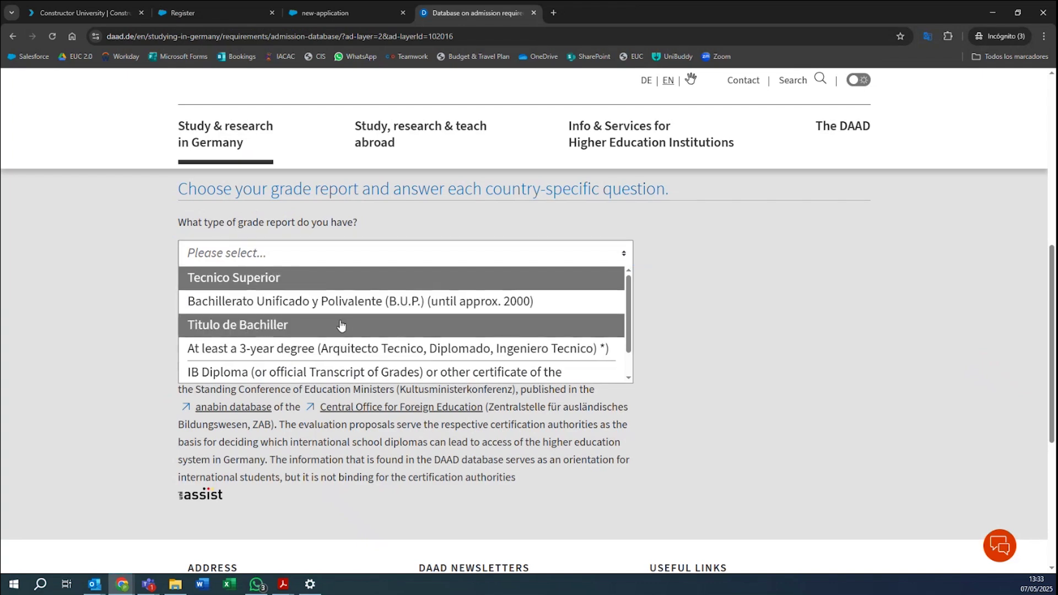
{"action": "scroll", "coordinate": [278, 366], "scroll_direction": "down", "scroll_amount": 1}
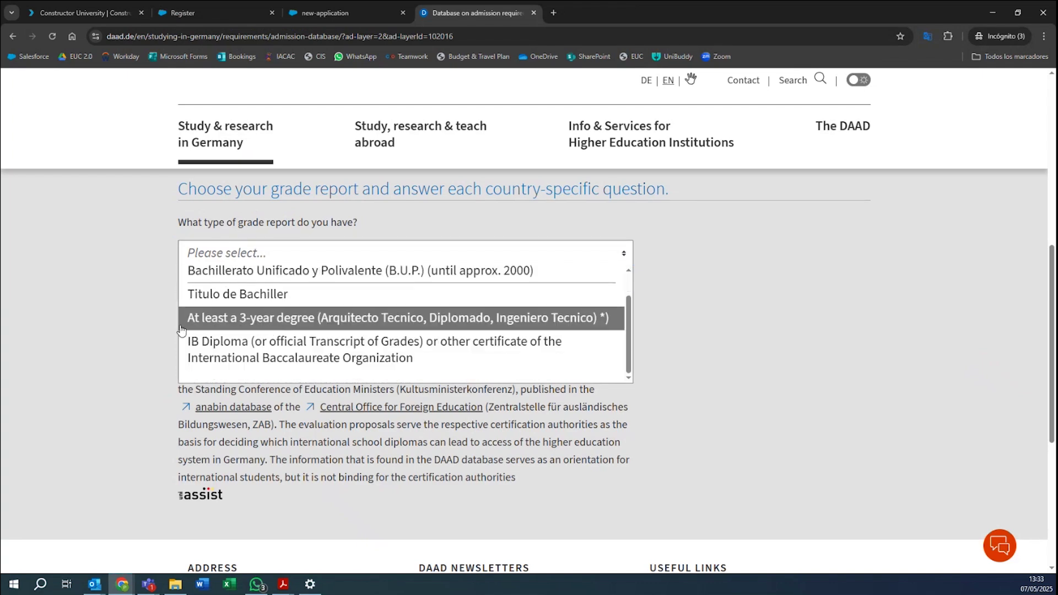
{"action": "scroll", "coordinate": [278, 368], "scroll_direction": "down", "scroll_amount": 1}
{"action": "scroll", "coordinate": [303, 314], "scroll_direction": "up", "scroll_amount": 1}
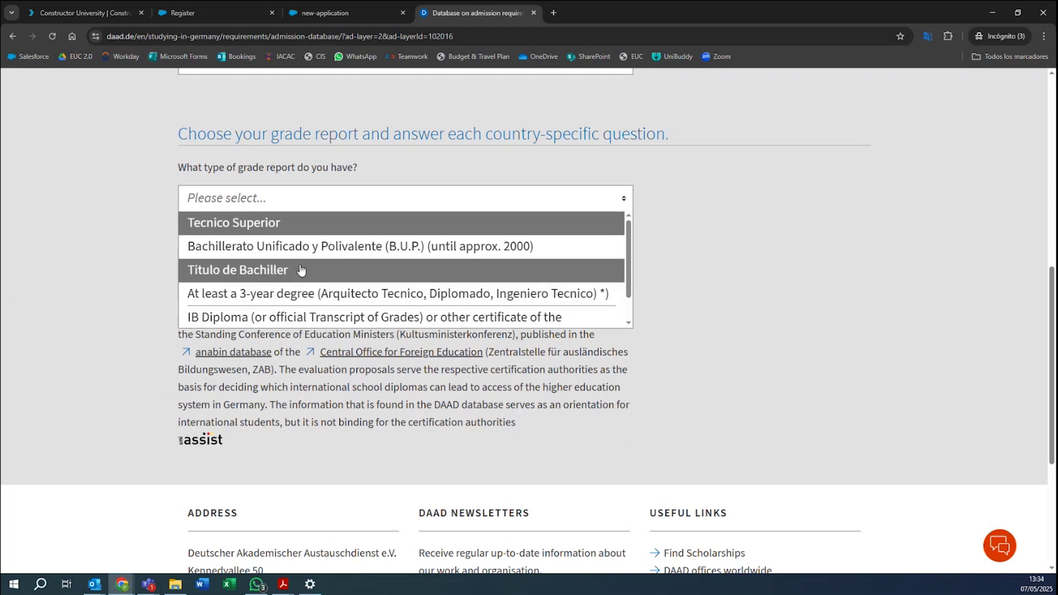
{"action": "left_click", "coordinate": [229, 273]}
{"action": "right_click", "coordinate": [220, 271]}
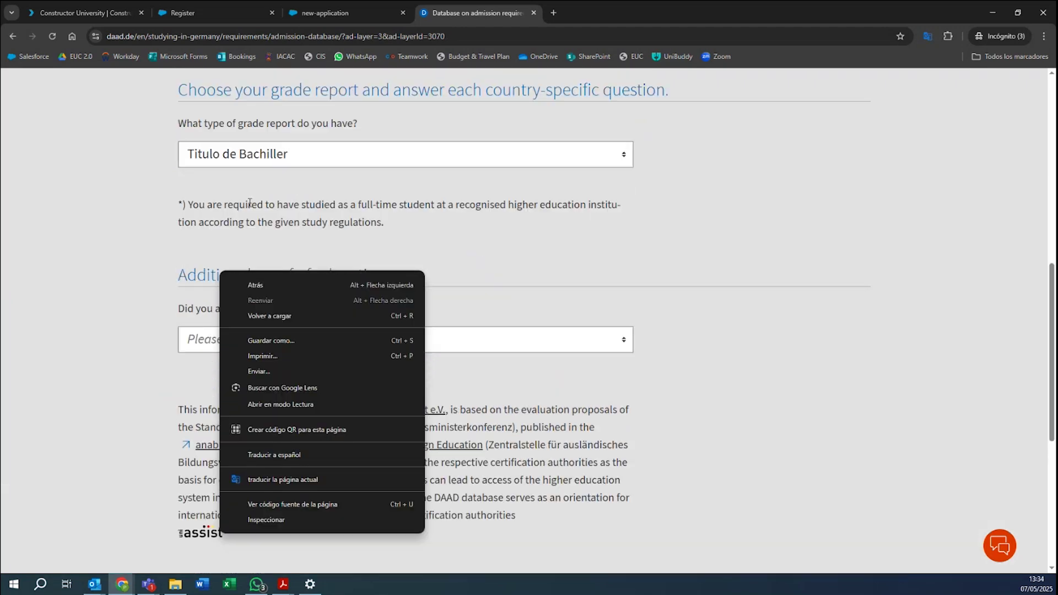
{"action": "left_click", "coordinate": [283, 107]}
{"action": "scroll", "coordinate": [262, 147], "scroll_direction": "down", "scroll_amount": 1}
{"action": "scroll", "coordinate": [298, 185], "scroll_direction": "up", "scroll_amount": 4}
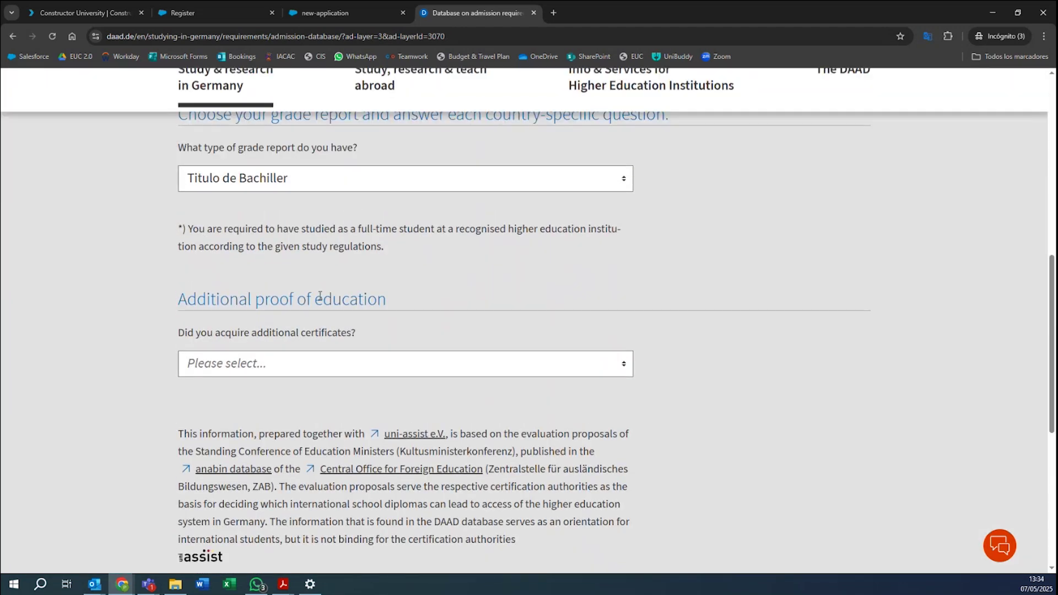
{"action": "left_click", "coordinate": [201, 181]}
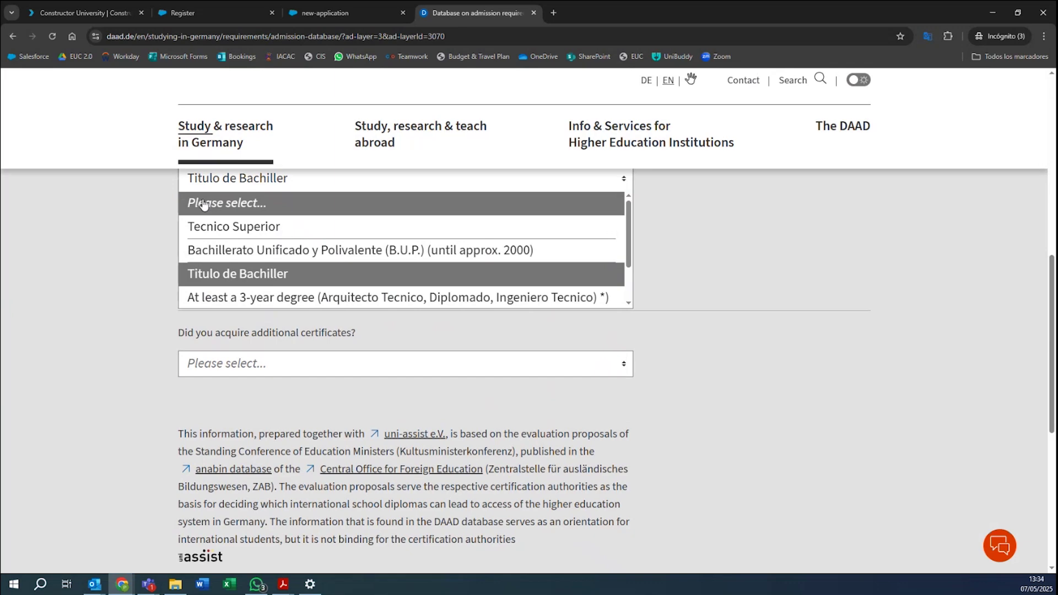
{"action": "right_click", "coordinate": [216, 175]}
{"action": "left_click", "coordinate": [154, 260]}
{"action": "left_click", "coordinate": [154, 260]}
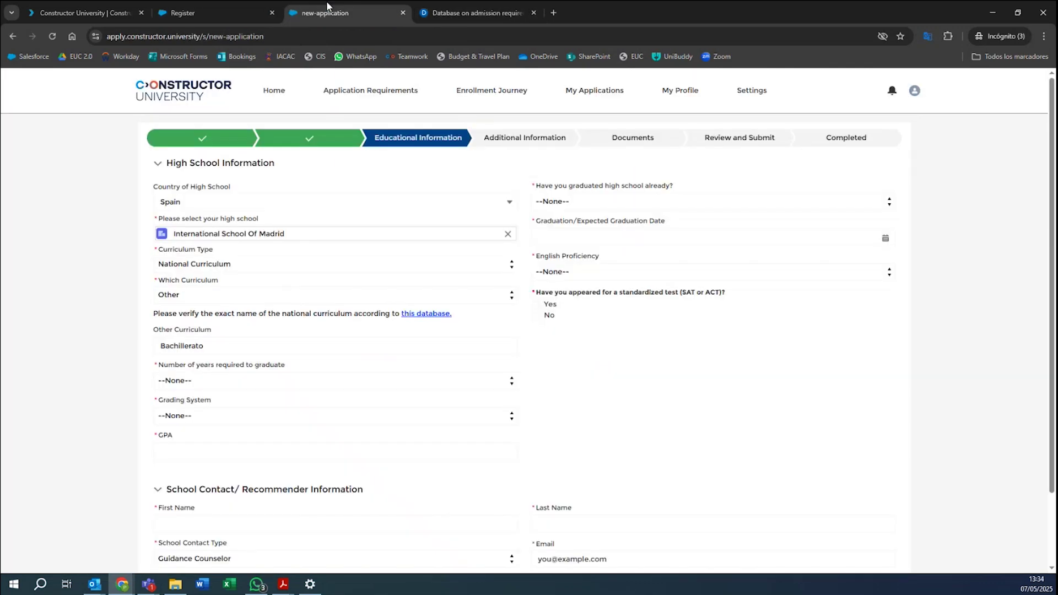
Replace Bachillerato with 'Titulo de Bachiller' and set 12 years required to graduate.
{"action": "left_click", "coordinate": [329, 12]}
{"action": "left_click_drag", "start_coordinate": [216, 346], "coordinate": [134, 351]}
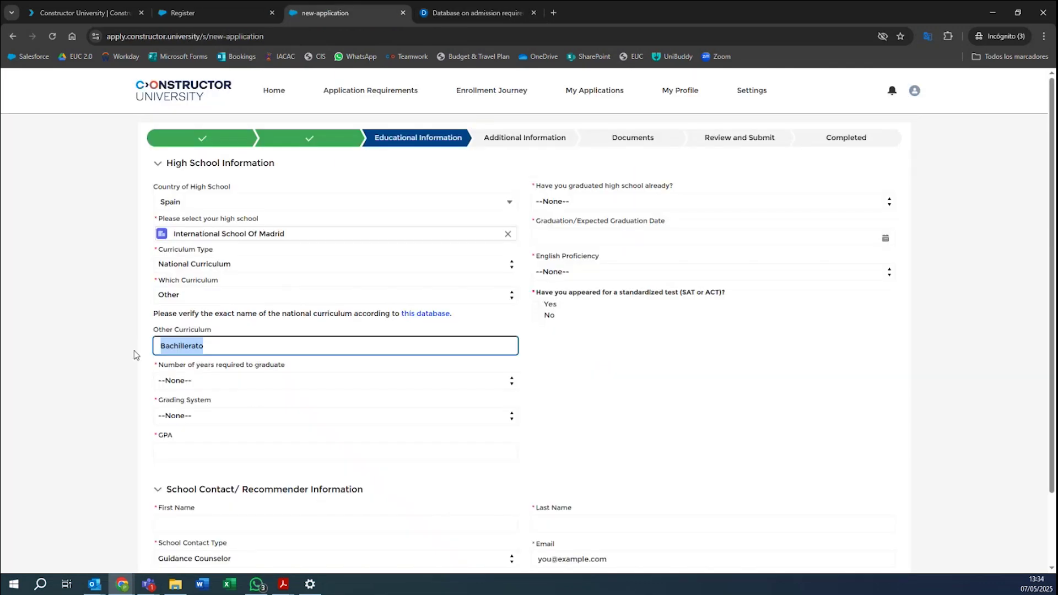
{"action": "type", "text": "Titulo de "}
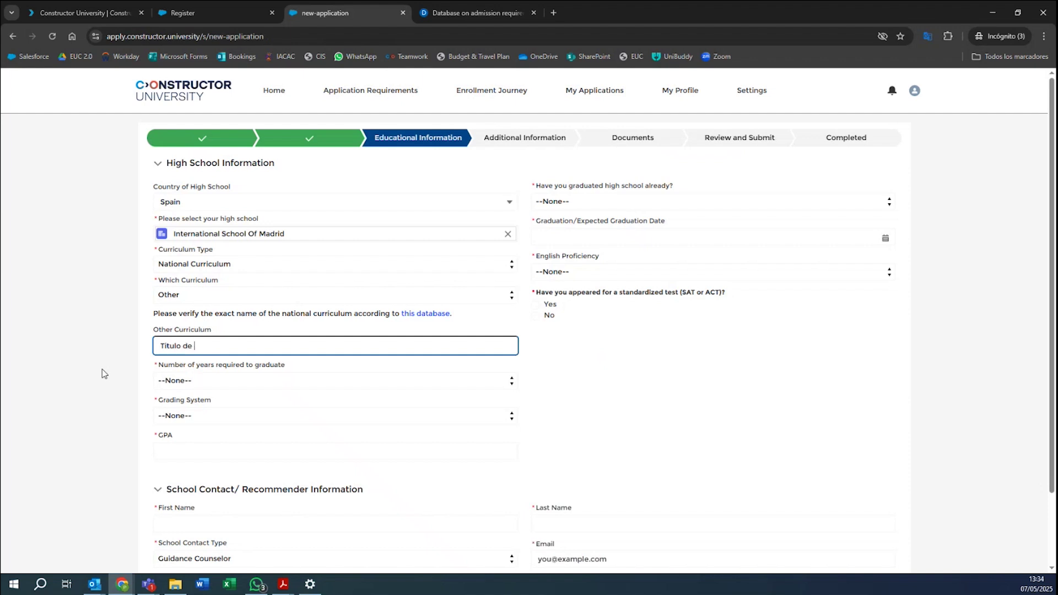
{"action": "type", "text": "Bachiller"}
{"action": "left_click", "coordinate": [172, 381]}
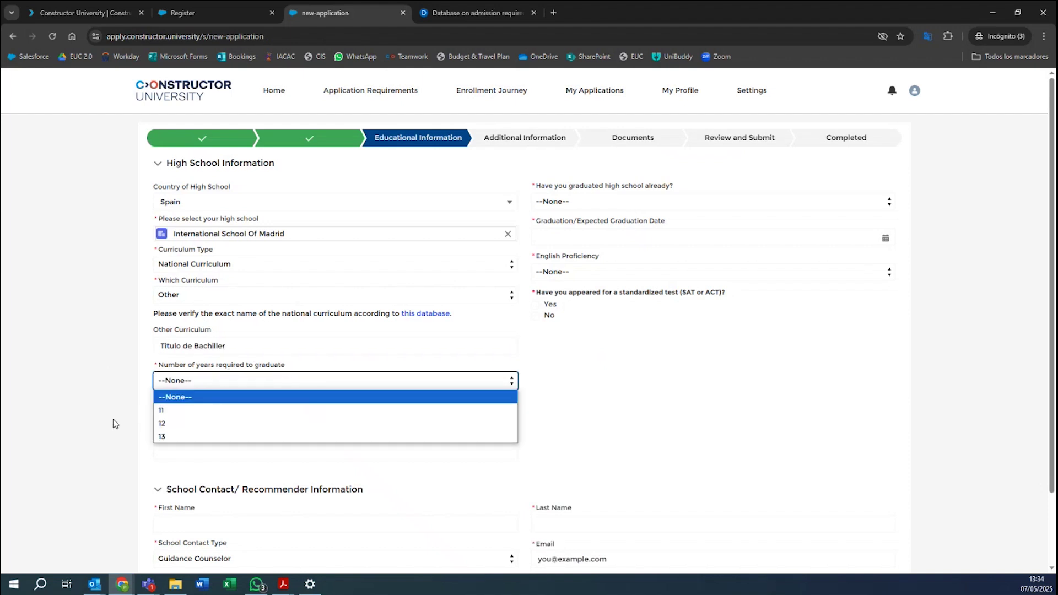
{"action": "left_click", "coordinate": [181, 424]}
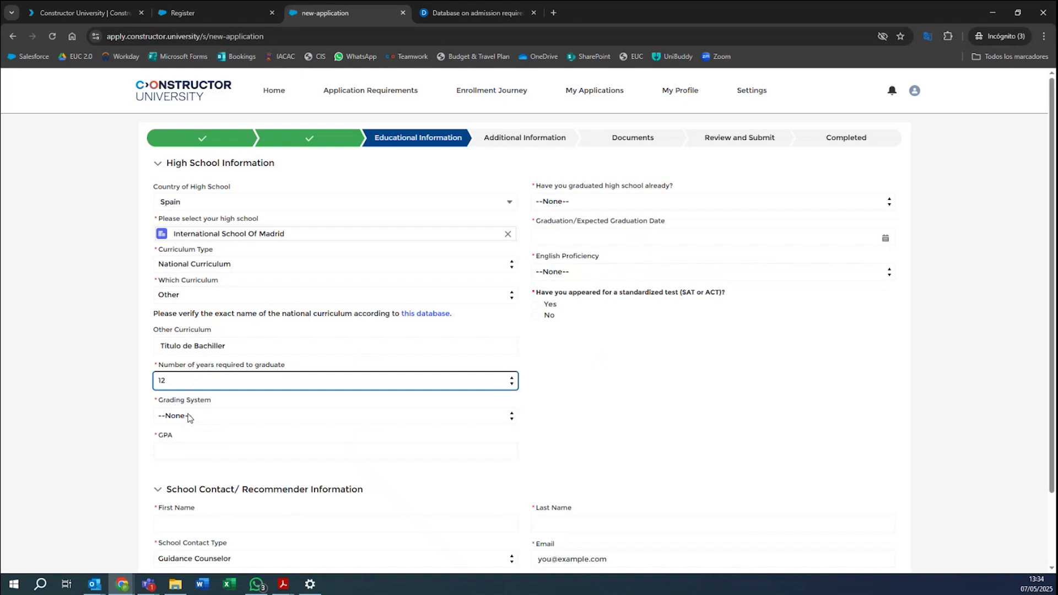
{"action": "left_click", "coordinate": [190, 417]}
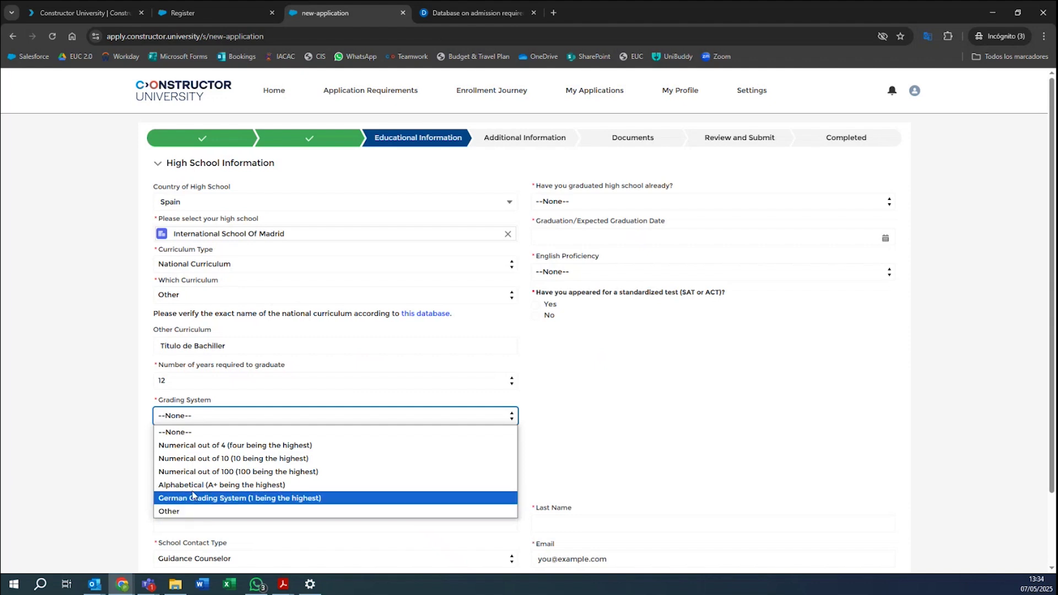
Set Grading System to Other, described as numerical out of 20 with 12 to pass.
{"action": "left_click", "coordinate": [170, 511]}
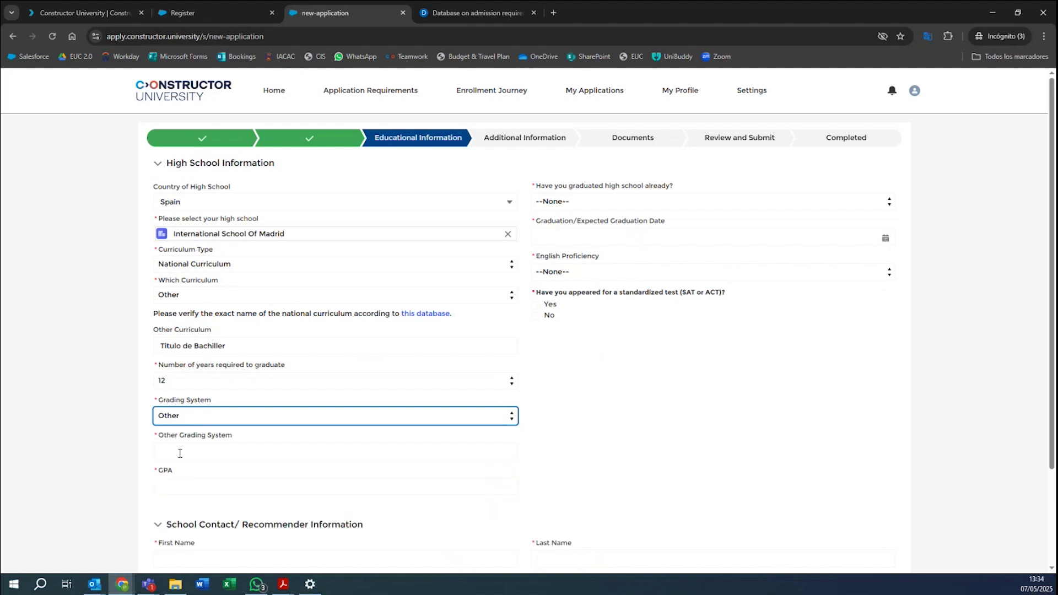
{"action": "left_click", "coordinate": [187, 454]}
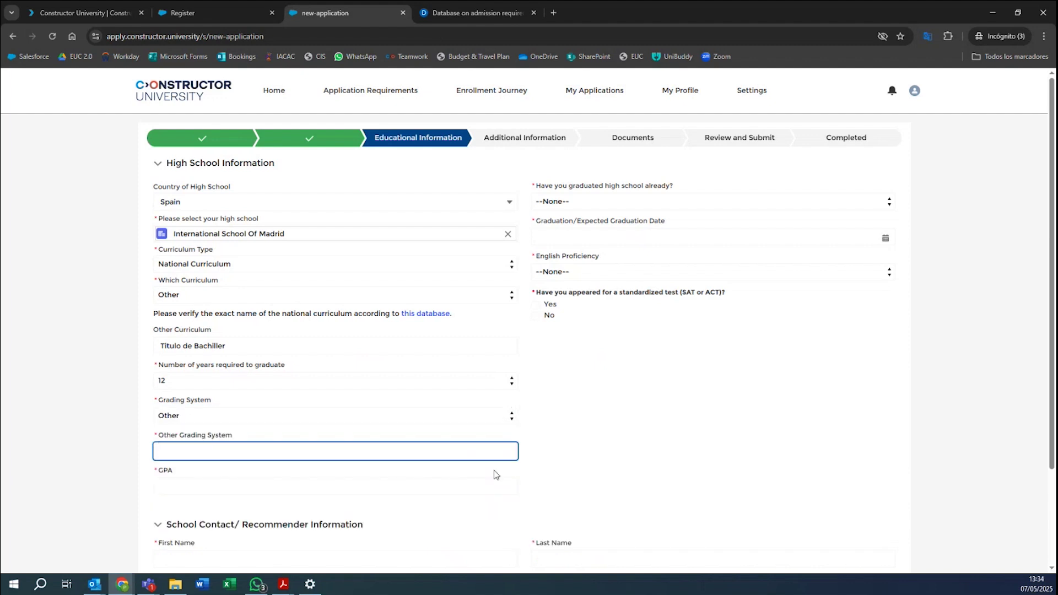
{"action": "type", "text": "Numerical out of 20 (20 being the "}
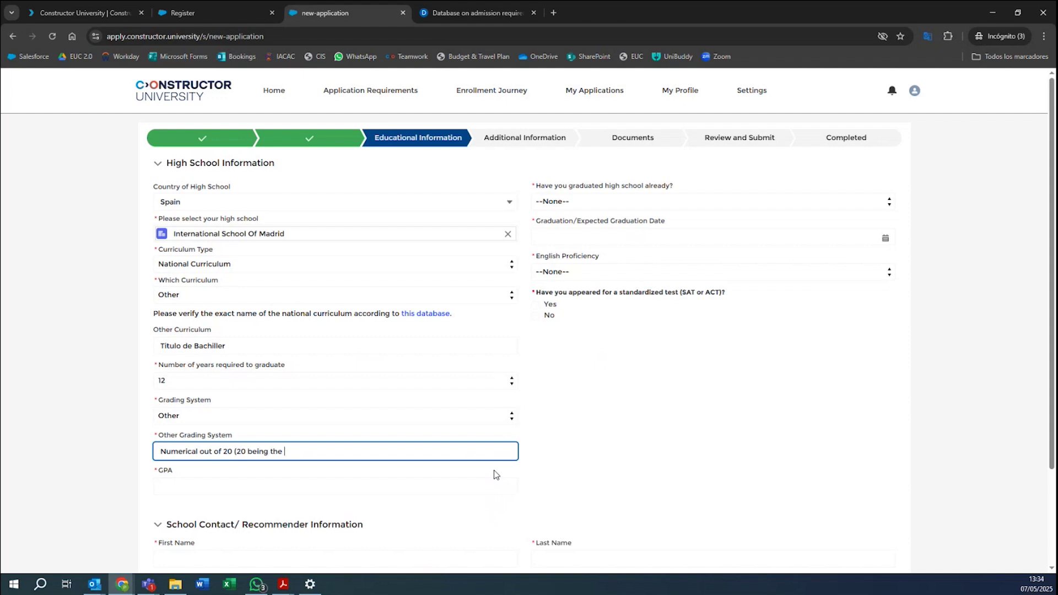
{"action": "type", "text": "higher"}
{"action": "type", "text": "t). 12 minimum score to pass."}
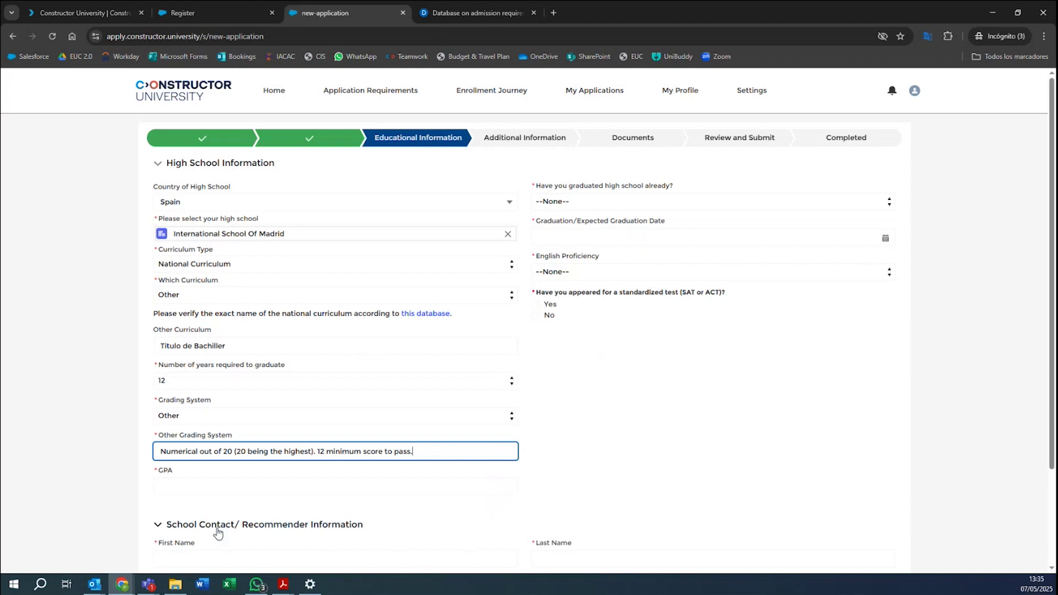
{"action": "left_click", "coordinate": [194, 487]}
{"action": "scroll", "coordinate": [175, 402], "scroll_direction": "down", "scroll_amount": 1}
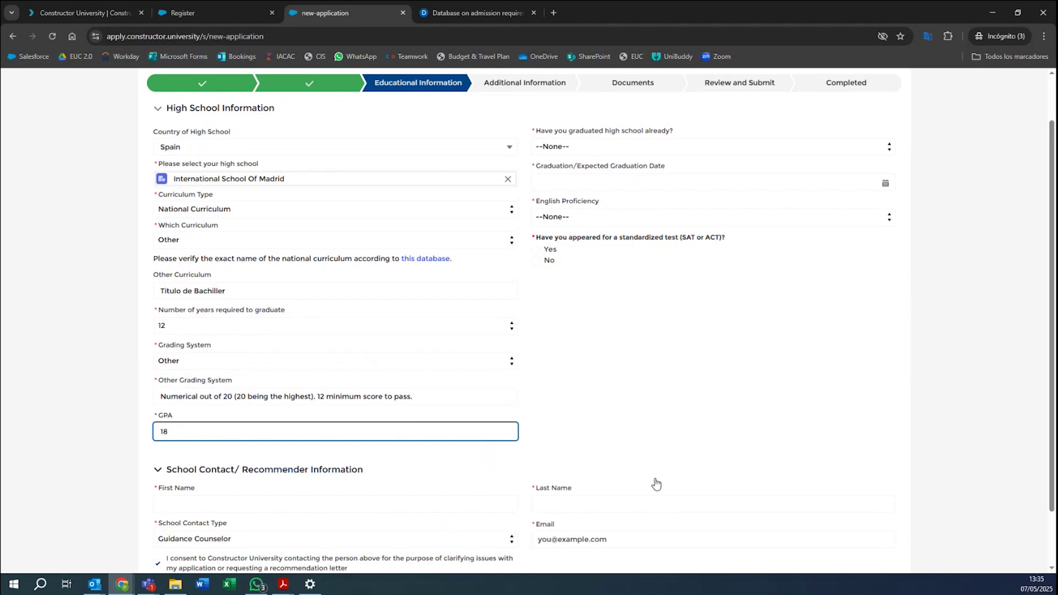
Enter 'School' 'Counselor' as the school contact's name, keeping Guidance Counselor as type.
{"action": "left_click", "coordinate": [618, 427]}
{"action": "scroll", "coordinate": [441, 454], "scroll_direction": "down", "scroll_amount": 1}
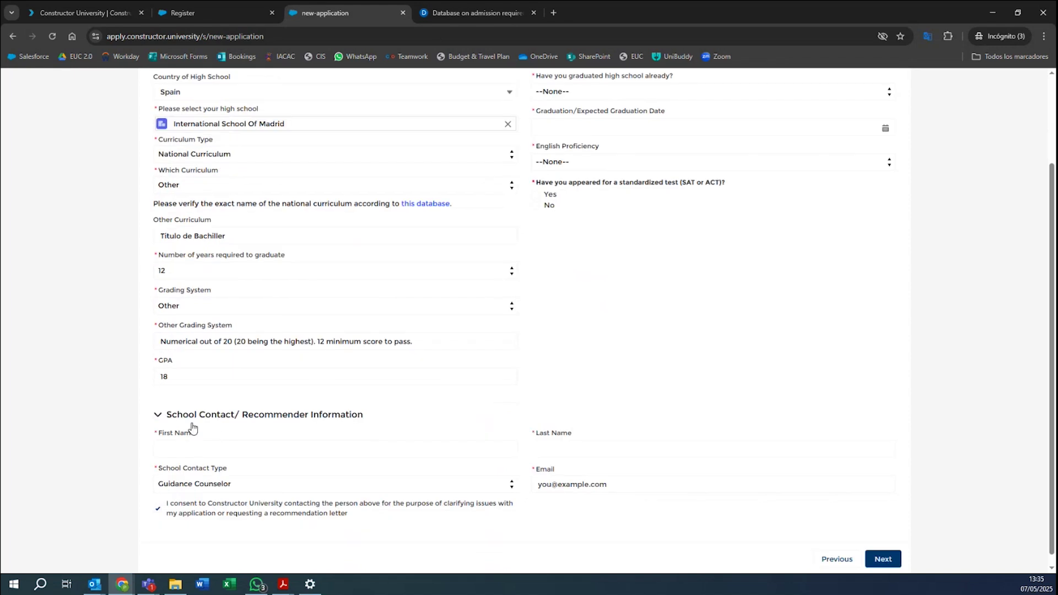
{"action": "left_click", "coordinate": [188, 448]}
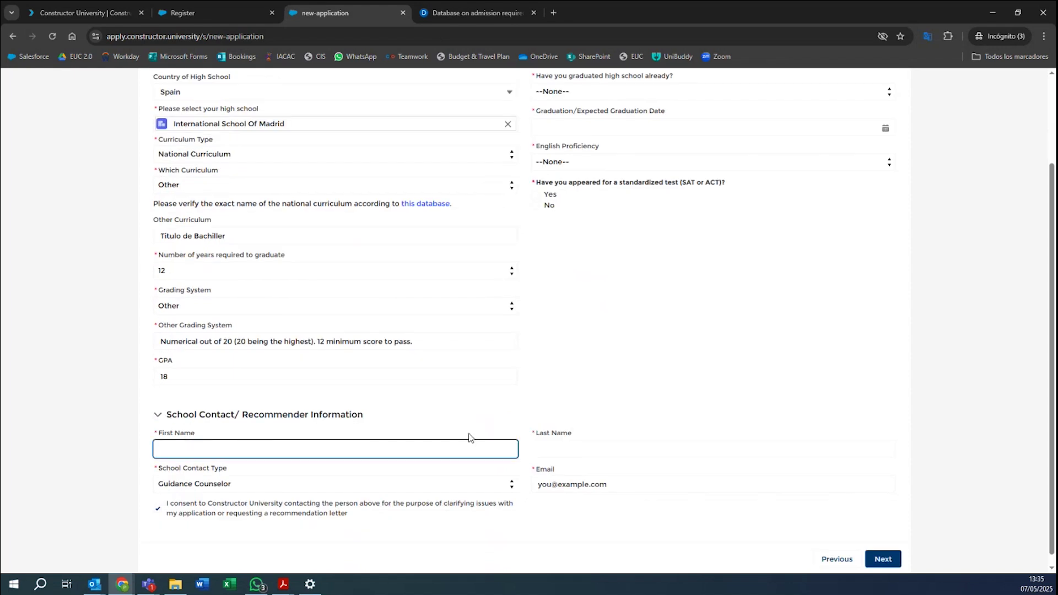
{"action": "type", "text": "School"}
{"action": "left_click", "coordinate": [580, 441]}
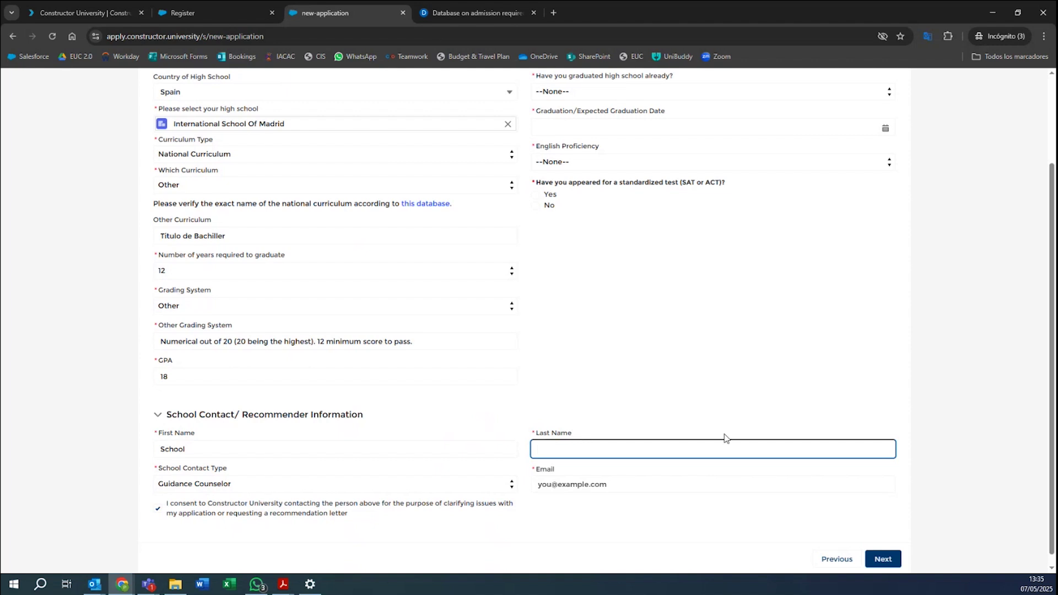
{"action": "type", "text": "Counselor"}
{"action": "left_click", "coordinate": [216, 483]}
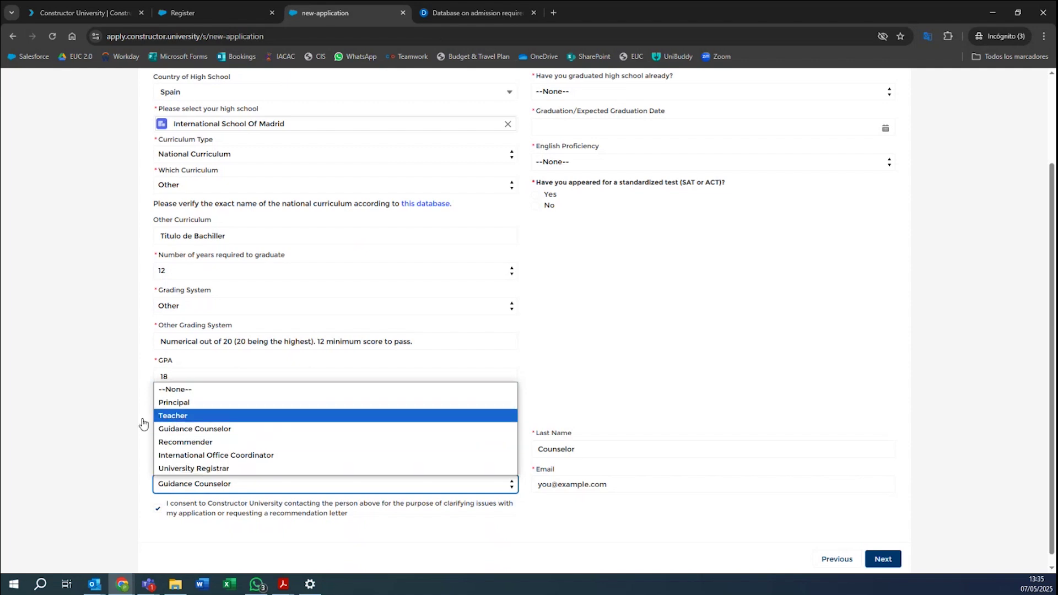
{"action": "left_click", "coordinate": [107, 429]}
Enter the school contact's e-mail address, completing its domain part.
{"action": "left_click", "coordinate": [575, 488]}
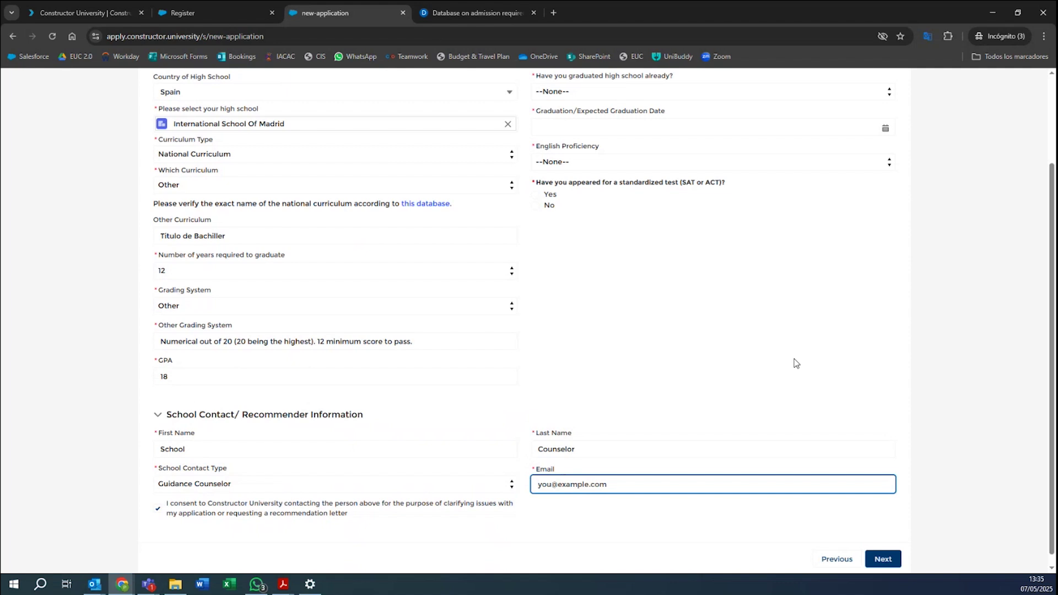
{"action": "left_click", "coordinate": [704, 532]}
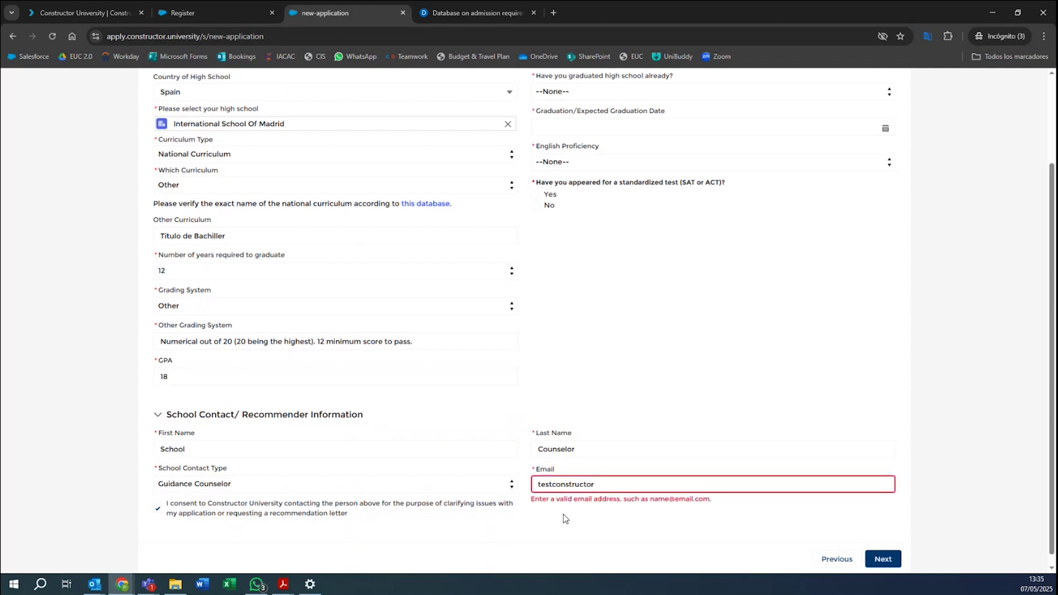
{"action": "left_click", "coordinate": [615, 484]}
{"action": "type", "text": "@c"}
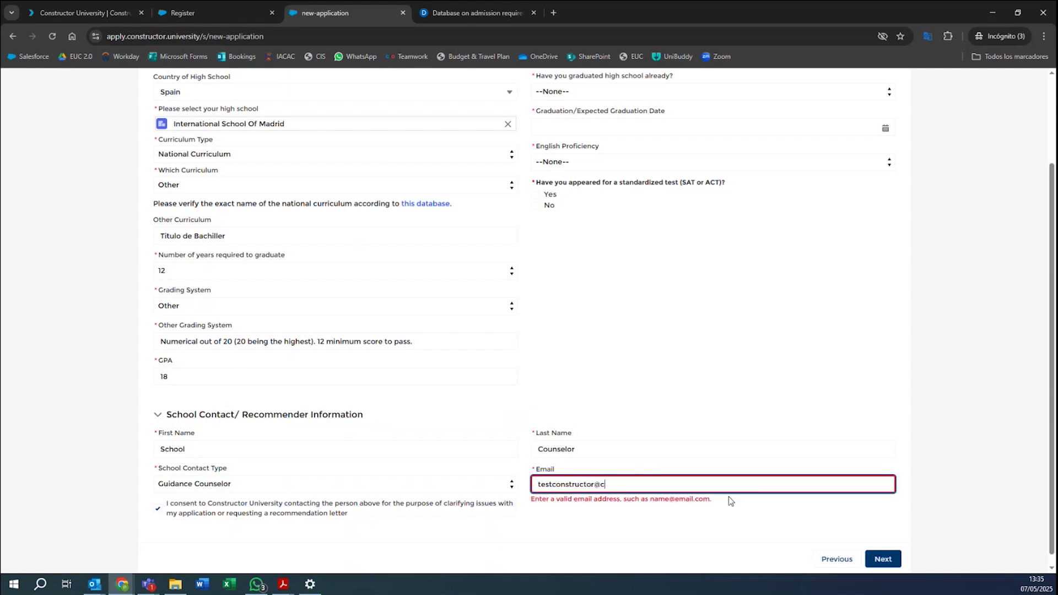
{"action": "type", "text": "onstructor.university"}
{"action": "left_click", "coordinate": [732, 527]}
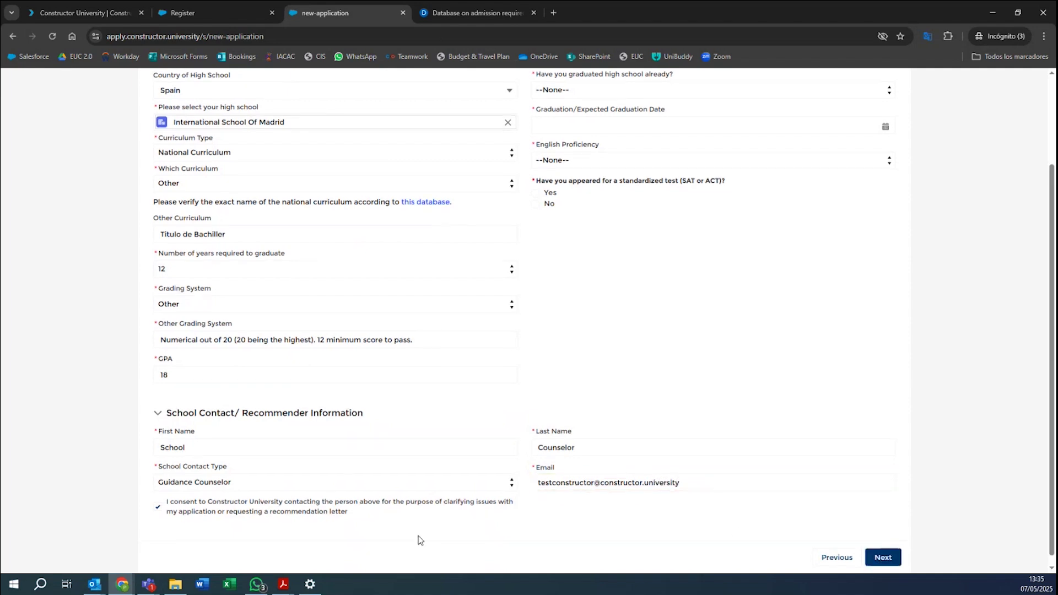
{"action": "scroll", "coordinate": [330, 515], "scroll_direction": "down", "scroll_amount": 1}
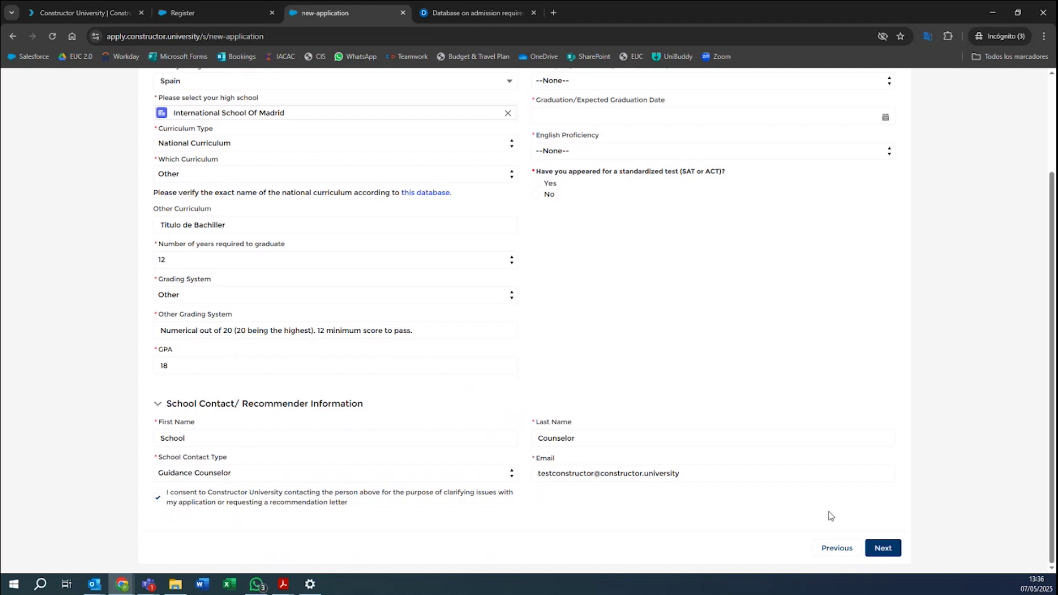
Answer No to graduating high school and set expected graduation to June 30, 2025.
{"action": "left_click", "coordinate": [882, 548]}
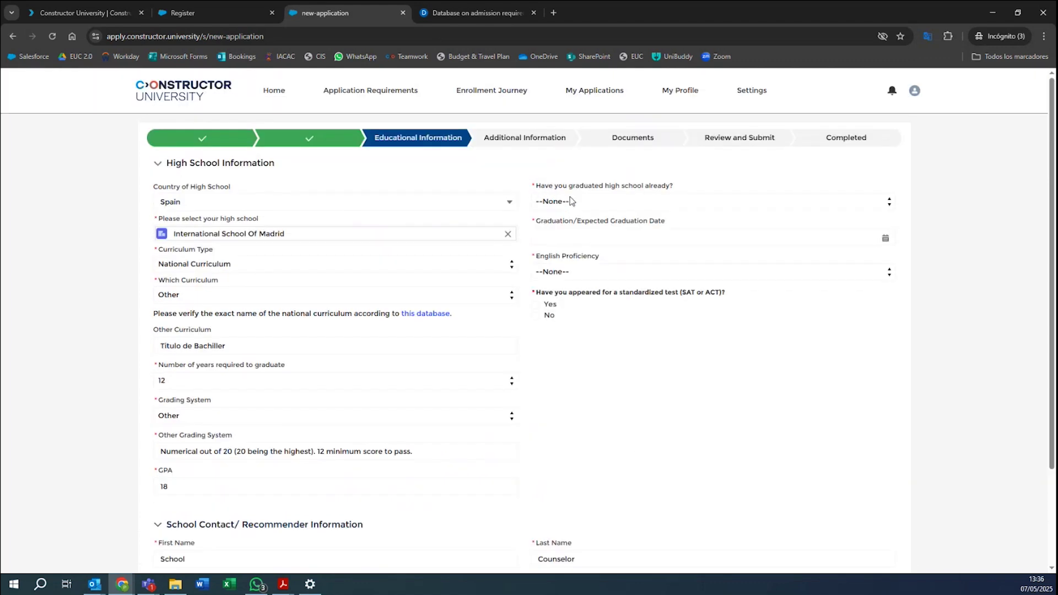
{"action": "left_click", "coordinate": [674, 201]}
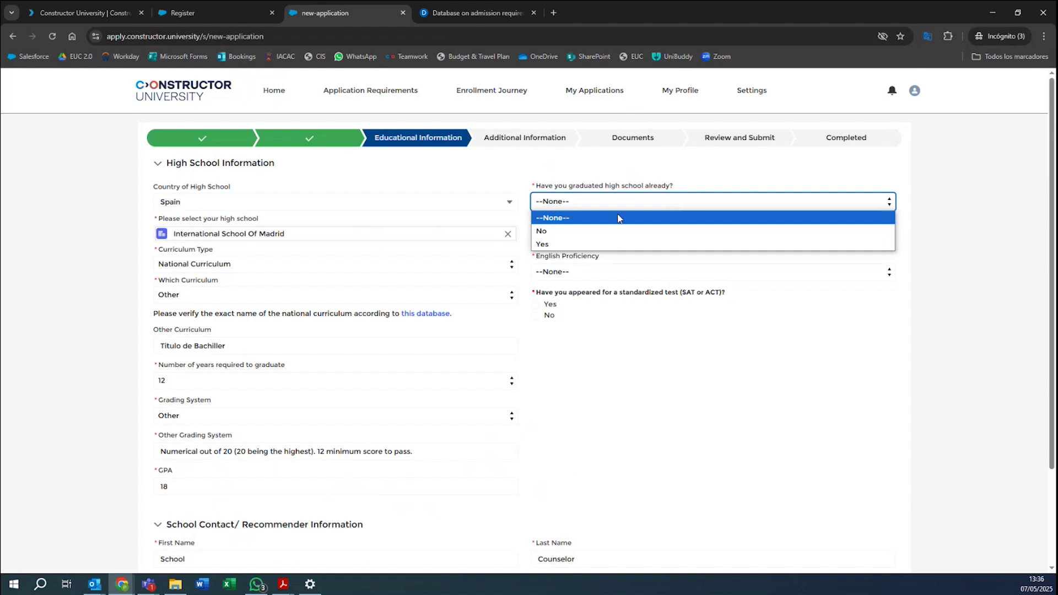
{"action": "left_click", "coordinate": [603, 234]}
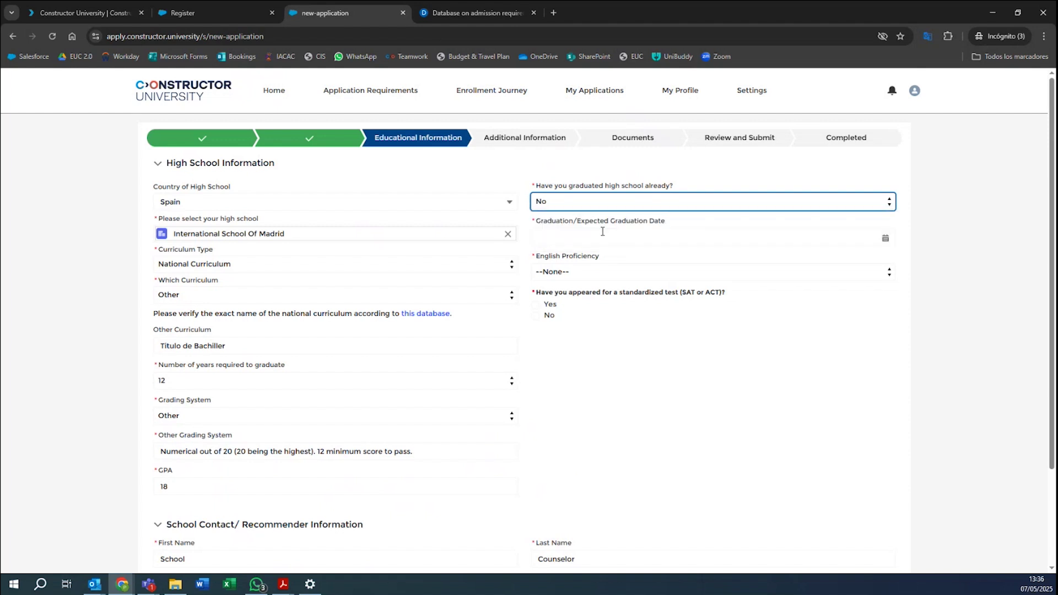
{"action": "left_click", "coordinate": [591, 238]}
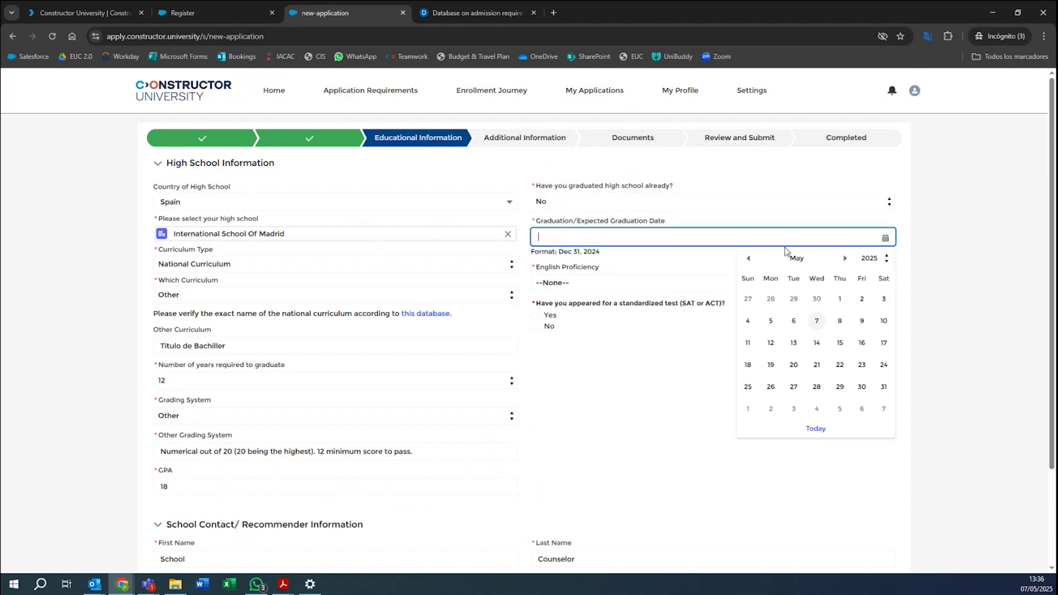
{"action": "left_click", "coordinate": [845, 259]}
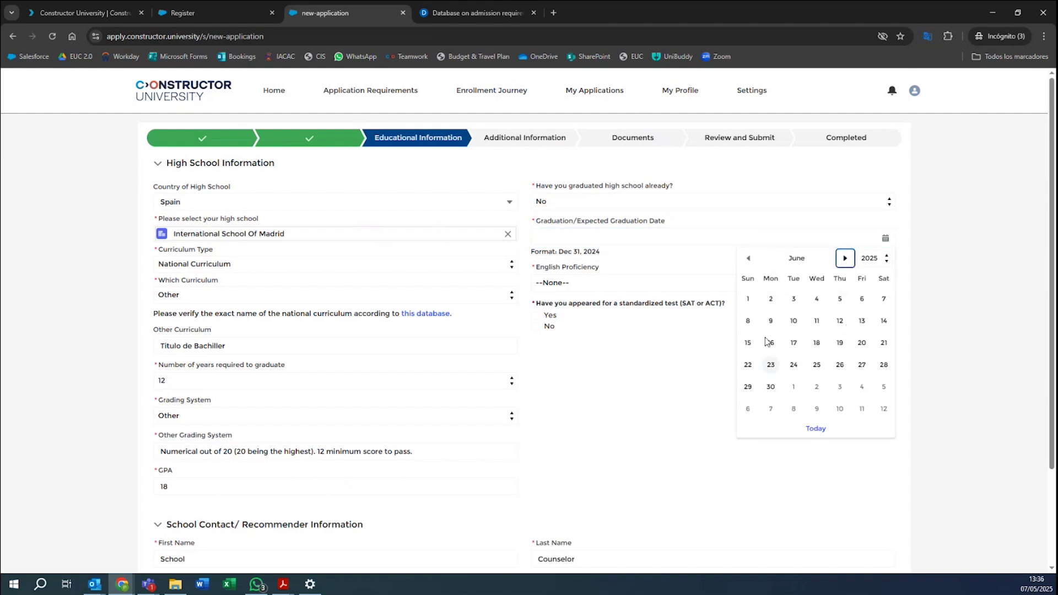
{"action": "left_click", "coordinate": [770, 387]}
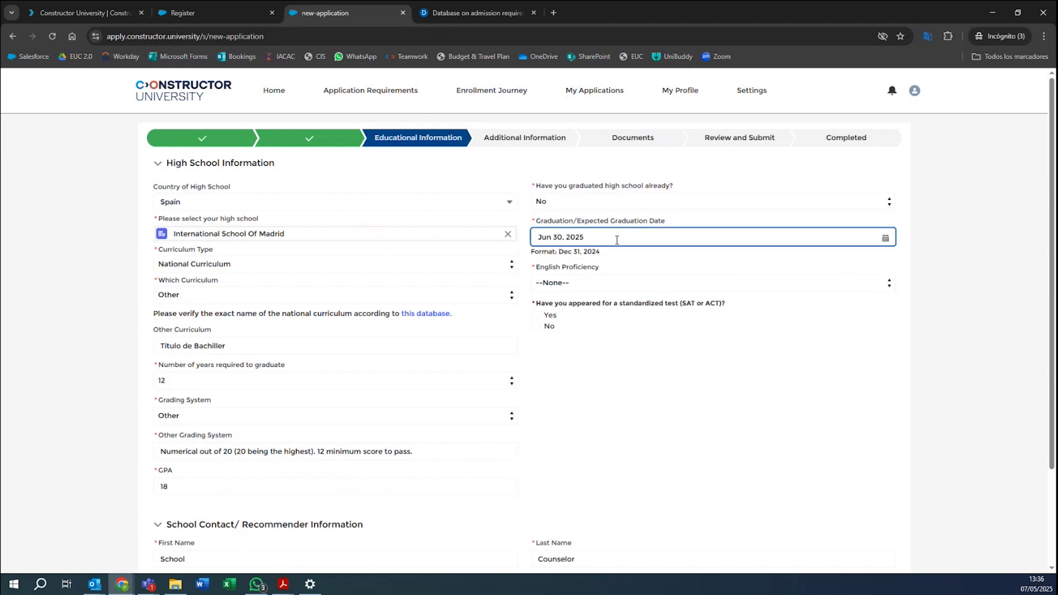
{"action": "left_click", "coordinate": [594, 285]}
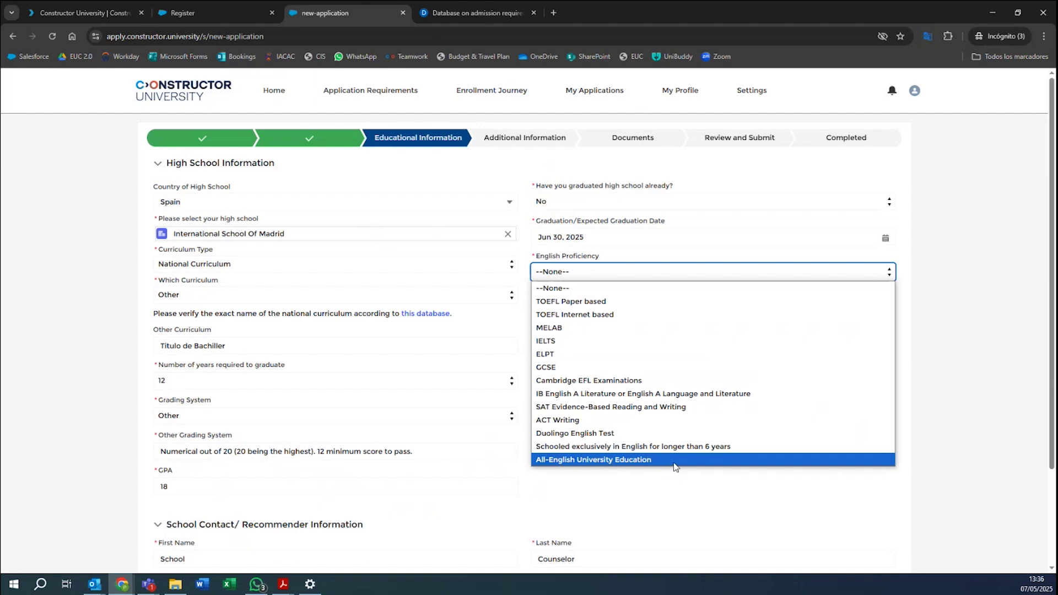
Choose Cambridge EFL Examinations for English proficiency and answer No to the SAT/ACT question.
{"action": "left_click", "coordinate": [621, 384]}
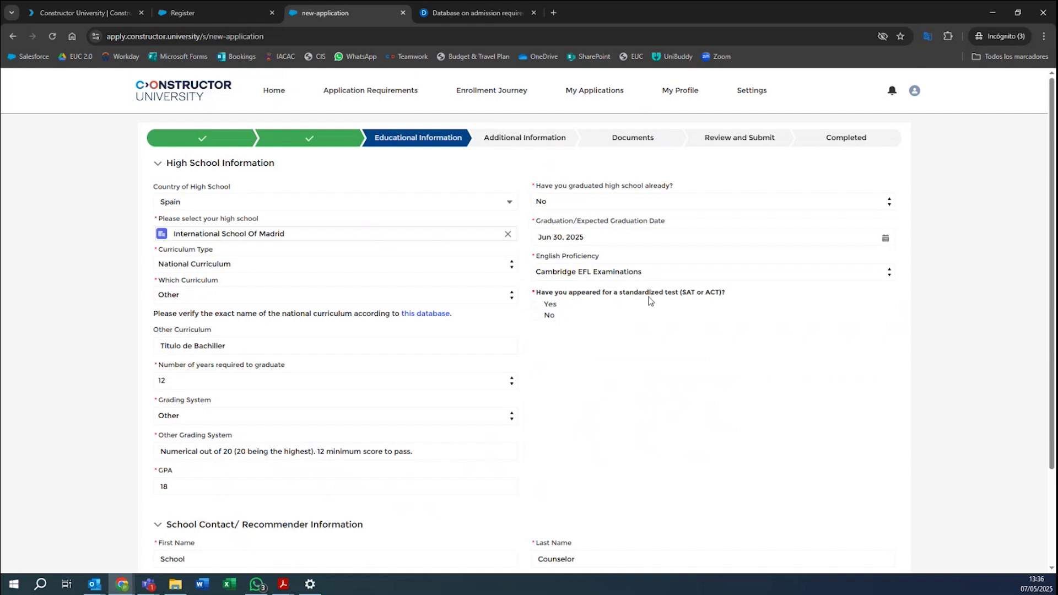
{"action": "left_click", "coordinate": [536, 316]}
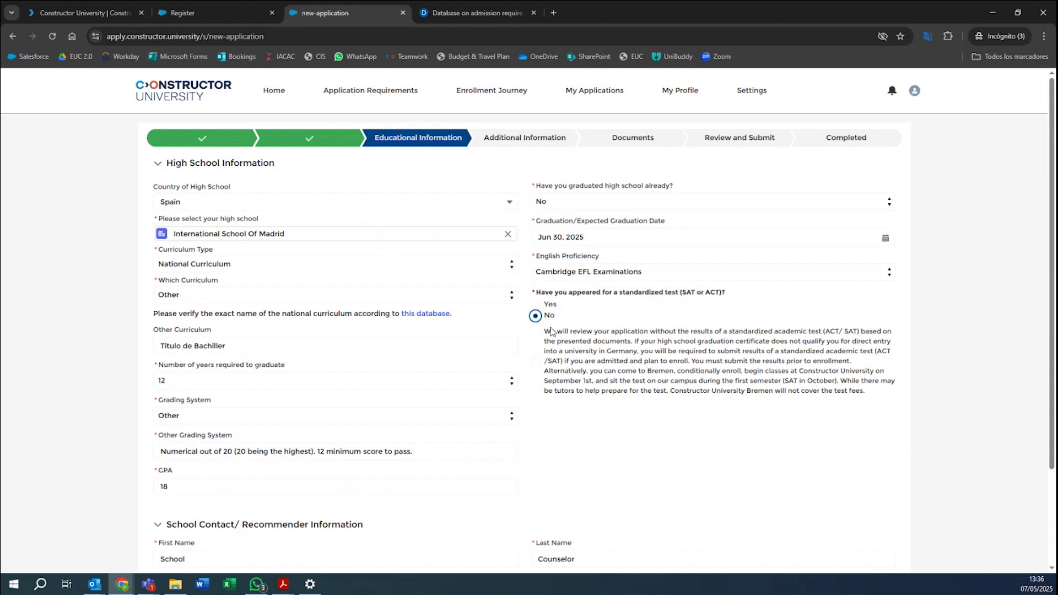
{"action": "left_click_drag", "start_coordinate": [548, 332], "coordinate": [864, 392]}
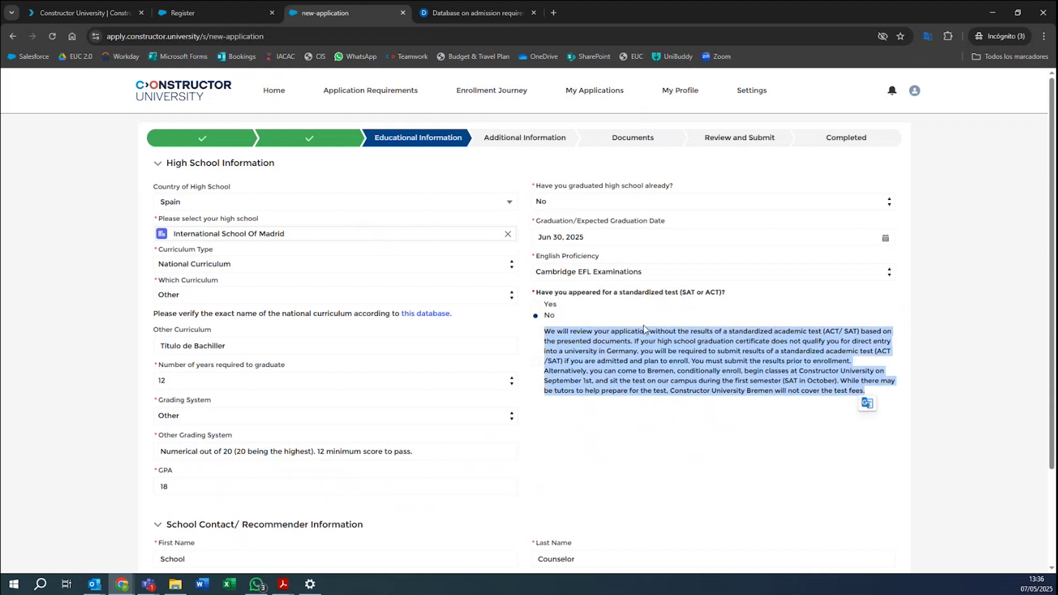
{"action": "left_click", "coordinate": [677, 433]}
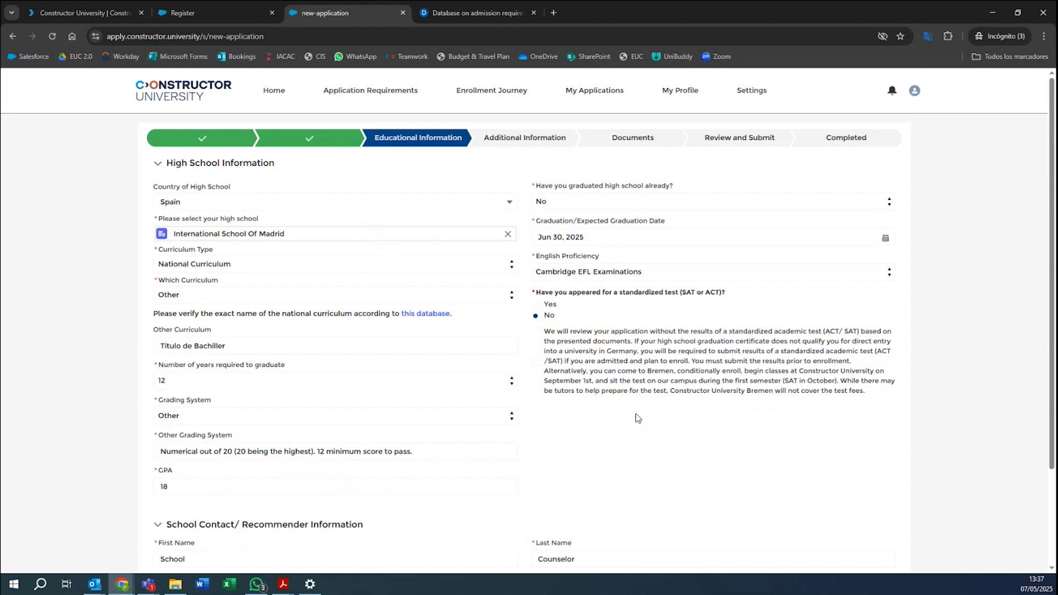
{"action": "scroll", "coordinate": [739, 468], "scroll_direction": "down", "scroll_amount": 2}
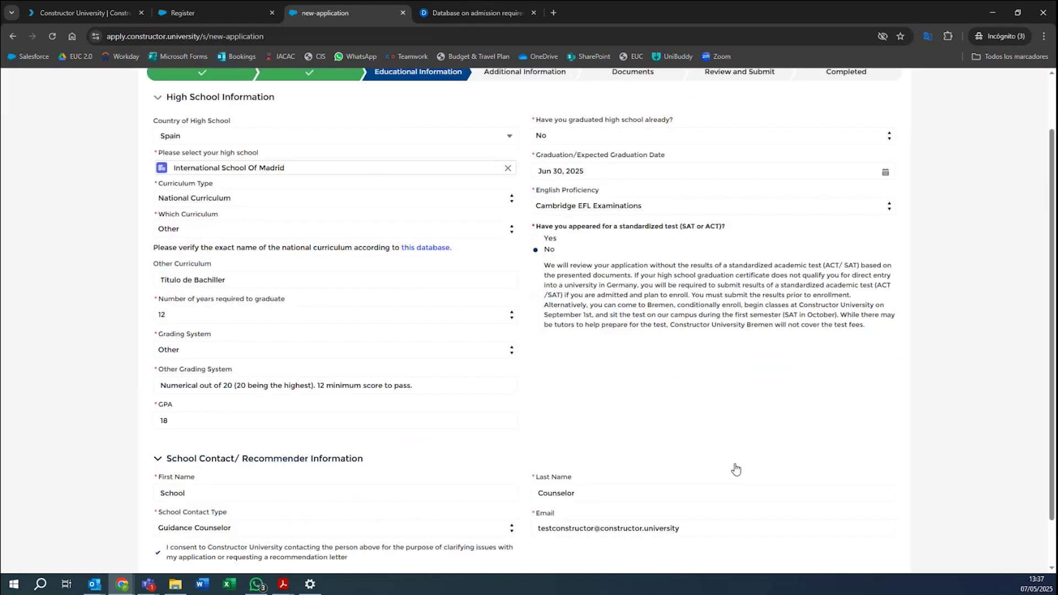
Consent to applying without SAT/ACT test results and advance to the Additional Information step.
{"action": "left_click", "coordinate": [880, 546]}
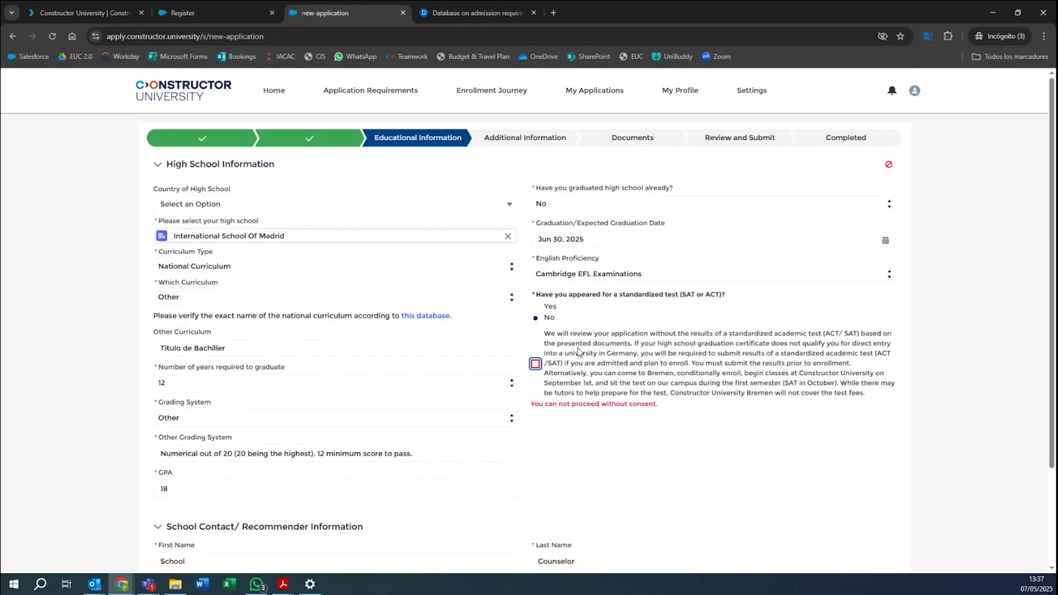
{"action": "left_click", "coordinate": [535, 364]}
{"action": "scroll", "coordinate": [727, 461], "scroll_direction": "down", "scroll_amount": 2}
{"action": "left_click", "coordinate": [893, 547]}
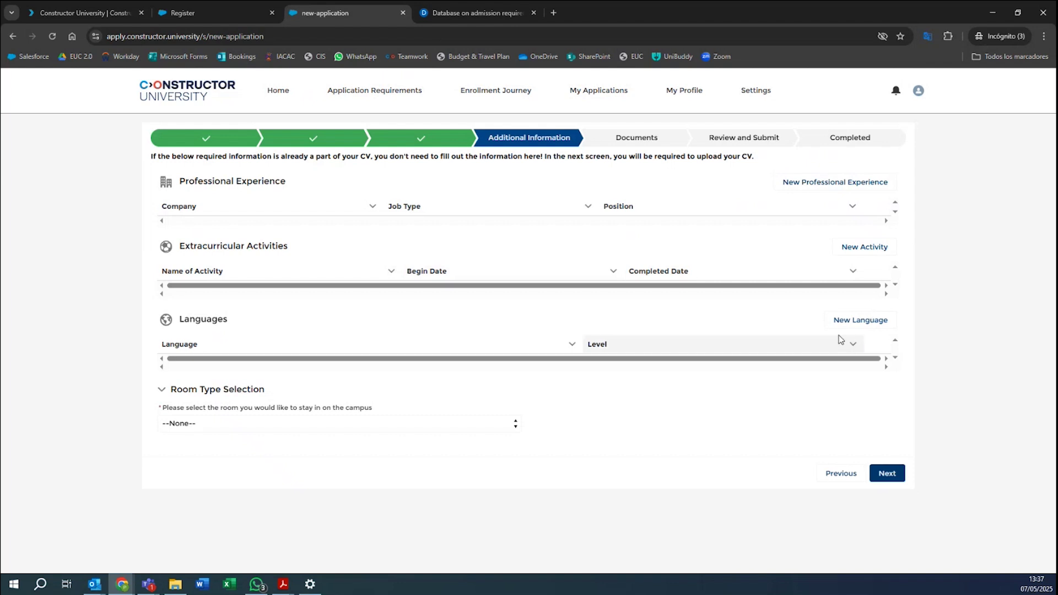
Pick Single Room in the Room Type Selection dropdown and continue to Documents.
{"action": "left_click", "coordinate": [187, 429]}
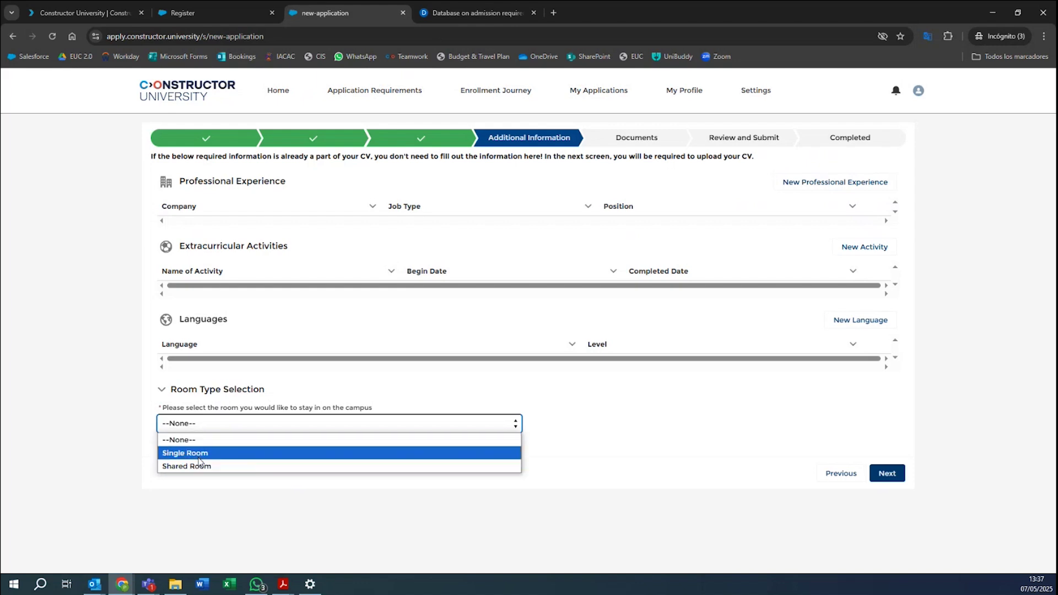
{"action": "left_click", "coordinate": [447, 543]}
{"action": "left_click", "coordinate": [194, 427]}
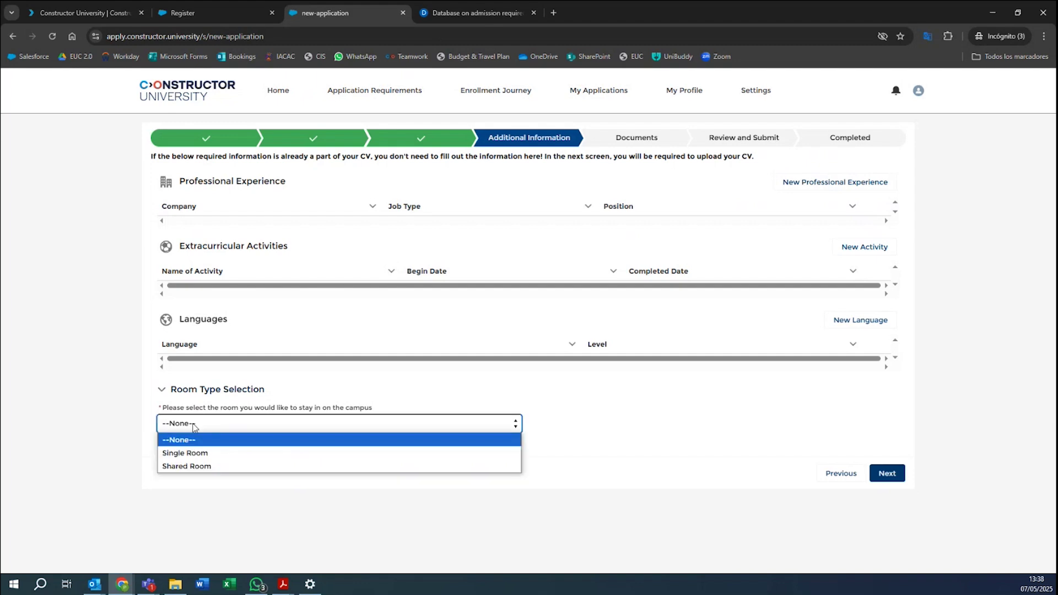
{"action": "left_click", "coordinate": [189, 452]}
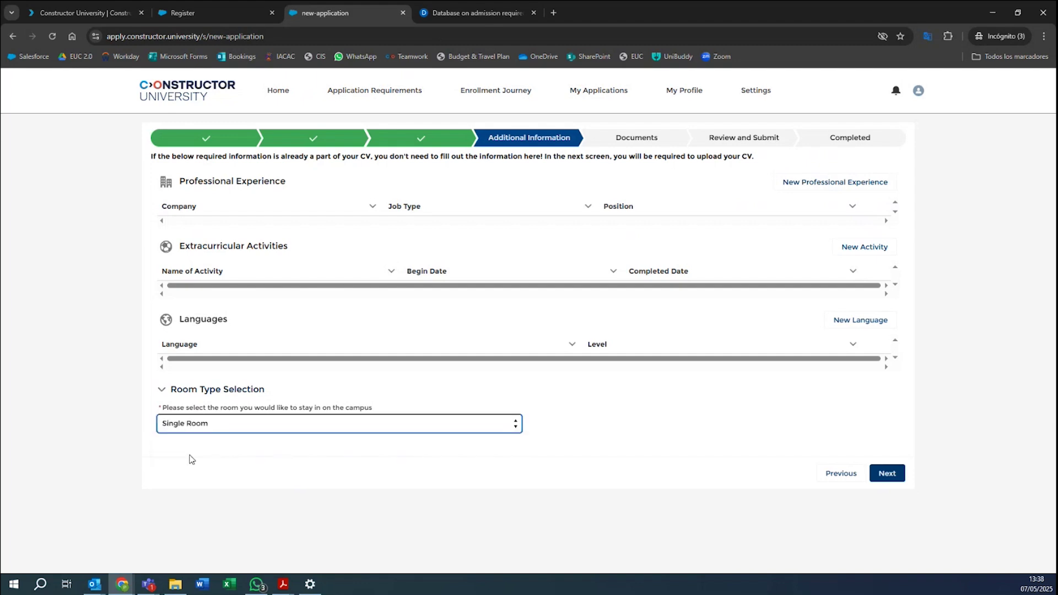
{"action": "left_click", "coordinate": [887, 475]}
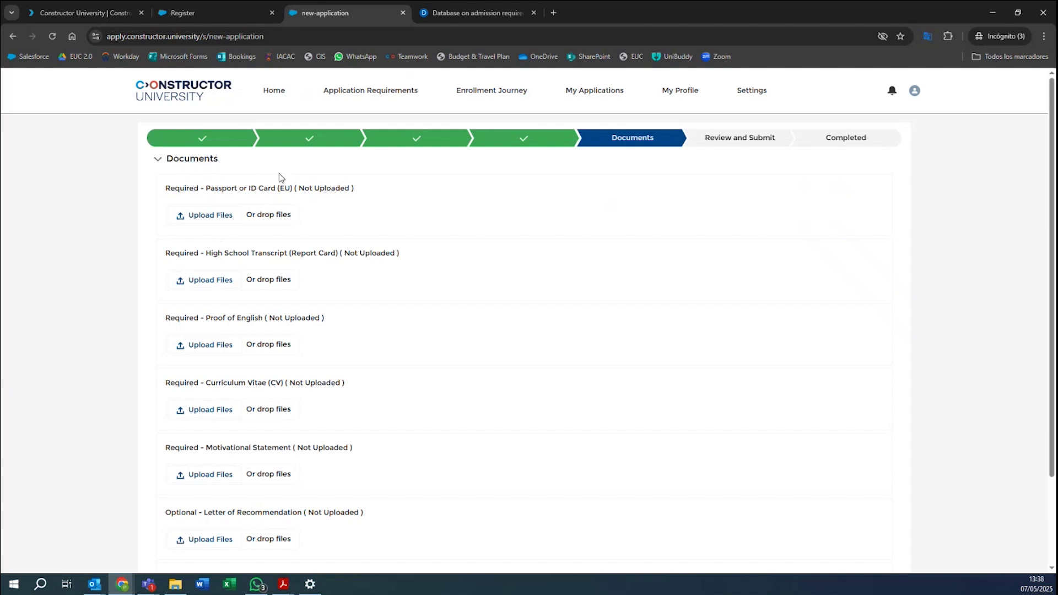
Look over the Documents upload sections, all Not Uploaded, then switch to File Explorer.
{"action": "scroll", "coordinate": [278, 175], "scroll_direction": "down", "scroll_amount": 2}
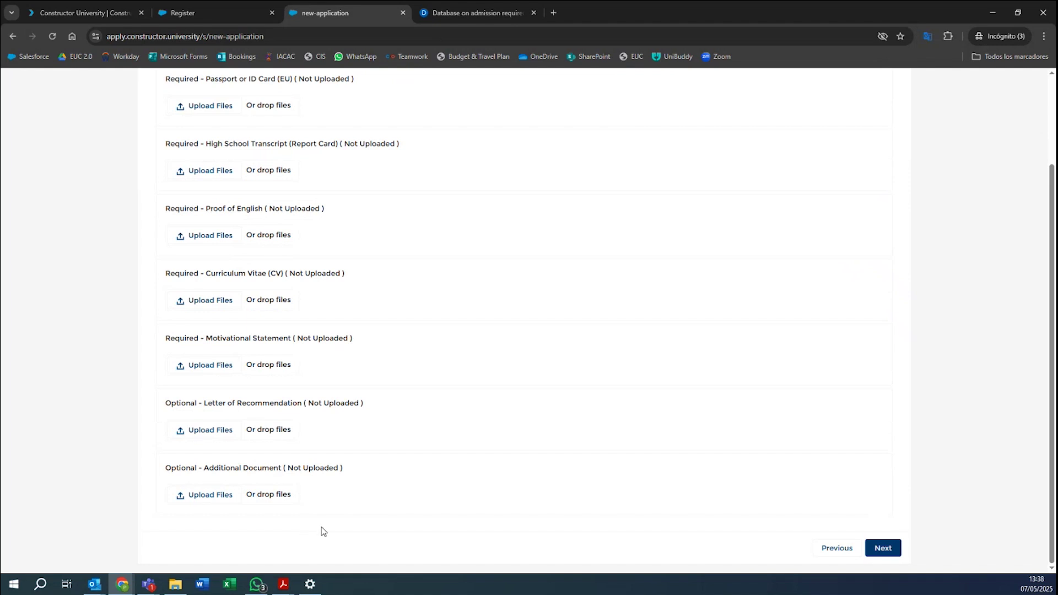
{"action": "scroll", "coordinate": [324, 529], "scroll_direction": "up", "scroll_amount": 2}
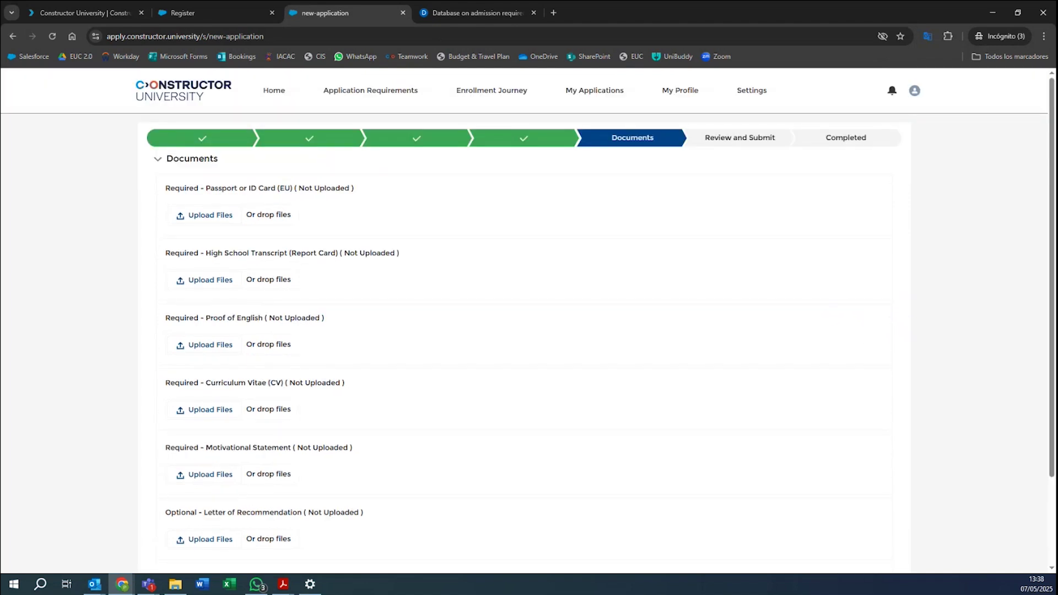
{"action": "key", "text": "alt+Tab"}
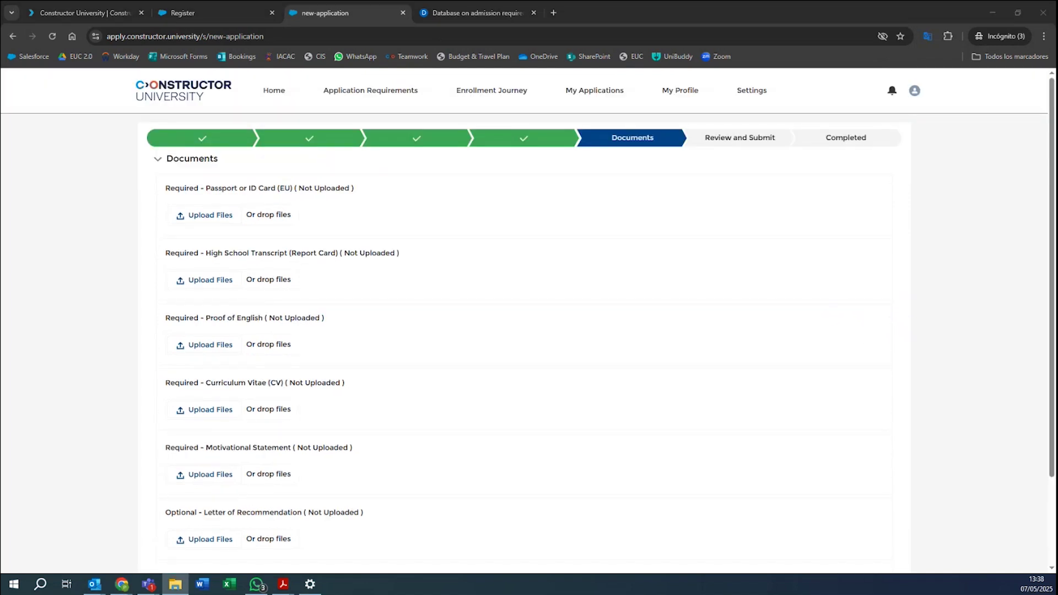
Attach Test Application PDF.pdf as the Passport or ID Card and High School Transcript.
{"action": "left_click_drag", "start_coordinate": [1056, 160], "coordinate": [639, 133]}
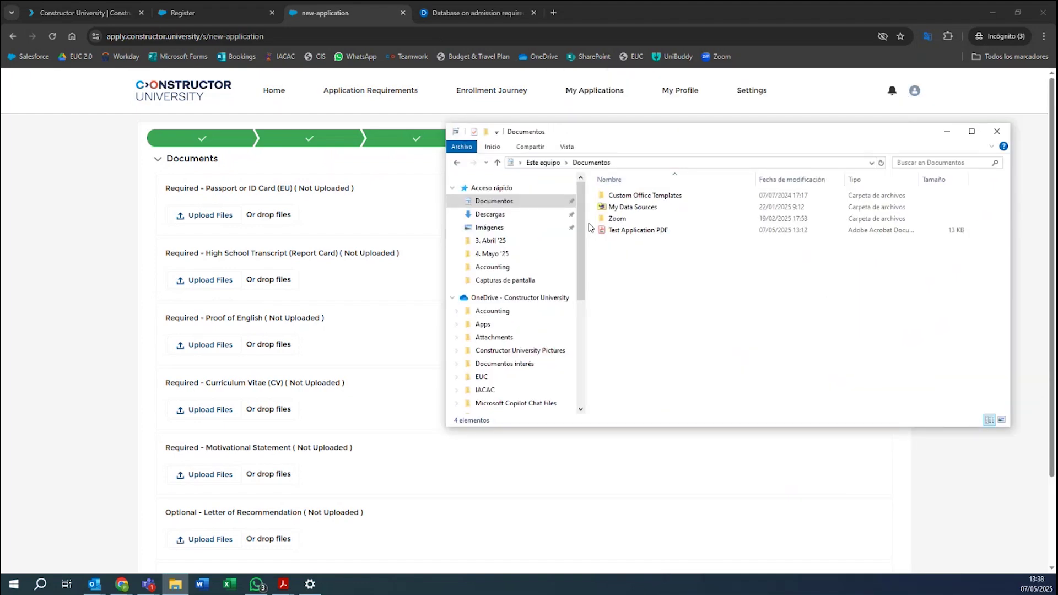
{"action": "left_click_drag", "start_coordinate": [638, 230], "coordinate": [215, 218]}
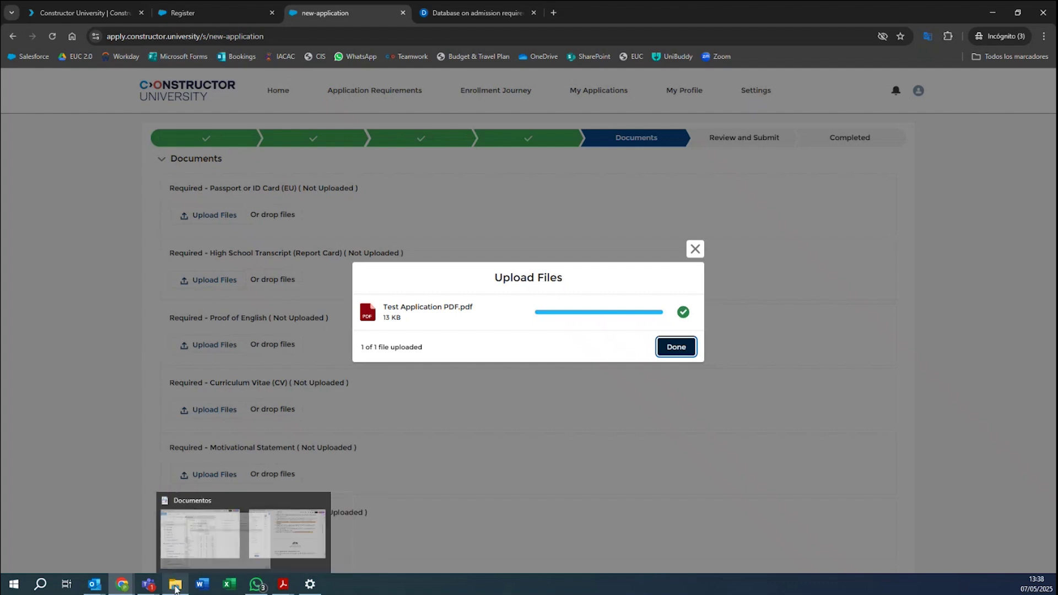
{"action": "left_click", "coordinate": [175, 584]}
{"action": "left_click_drag", "start_coordinate": [513, 120], "coordinate": [1055, 160]}
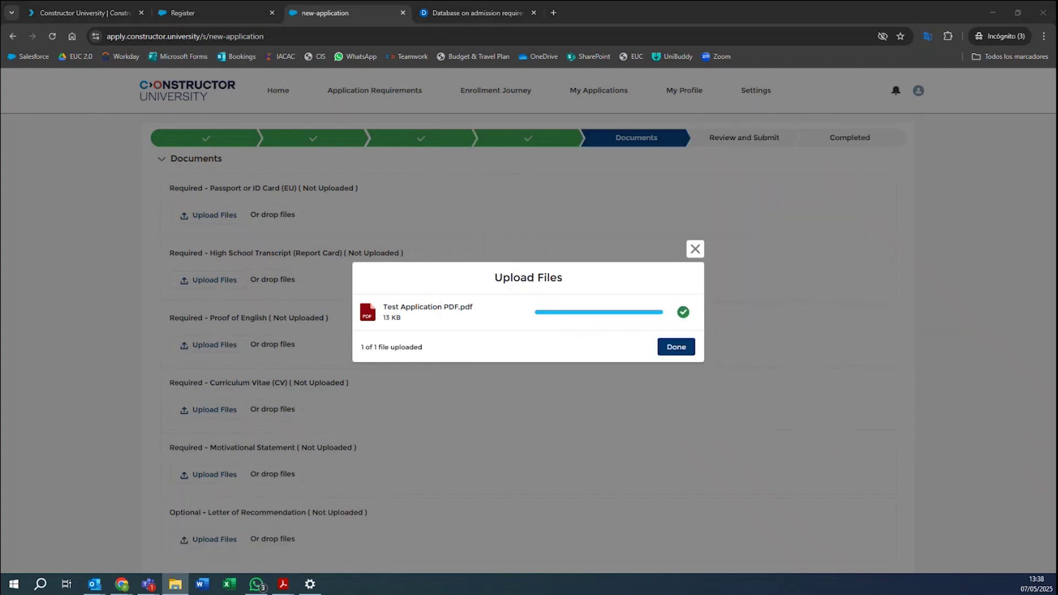
{"action": "left_click_drag", "start_coordinate": [1056, 220], "coordinate": [1056, 341]}
{"action": "left_click", "coordinate": [676, 347]}
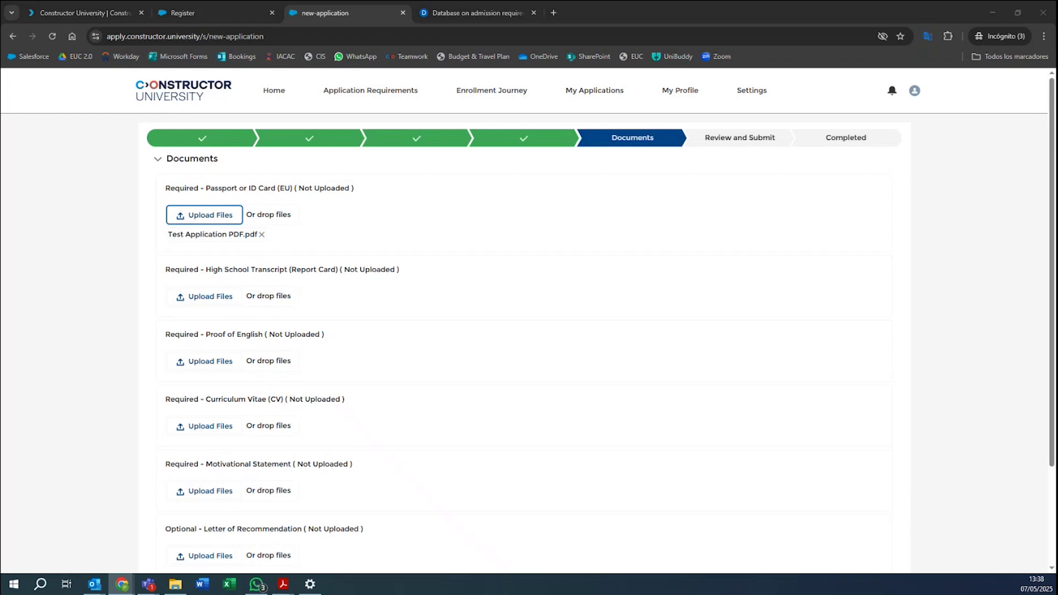
{"action": "left_click_drag", "start_coordinate": [1055, 220], "coordinate": [253, 298]}
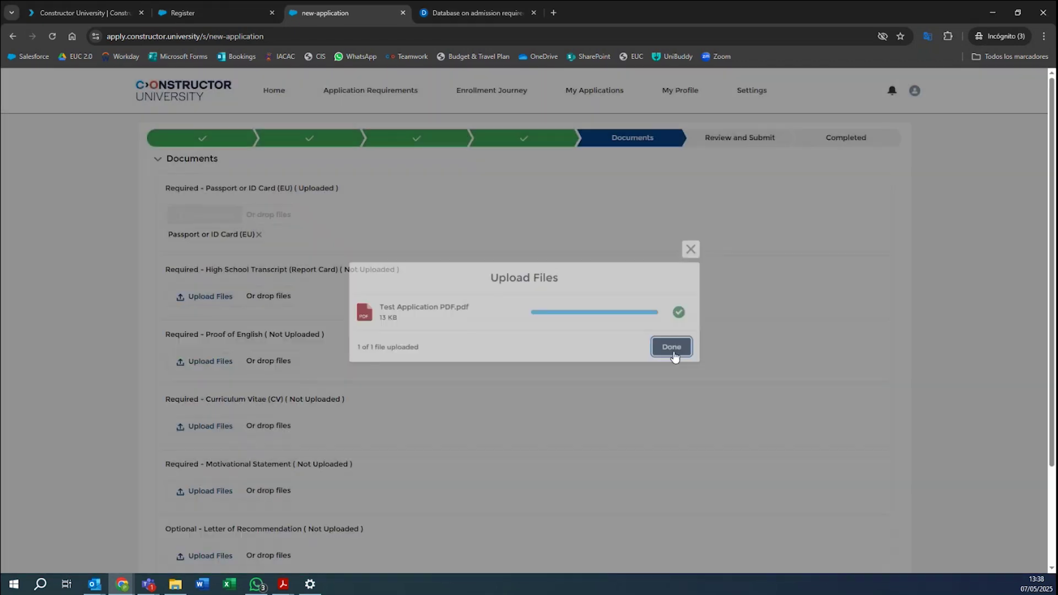
{"action": "left_click", "coordinate": [672, 347]}
Attach the same PDF as Proof of English and Curriculum Vitae.
{"action": "scroll", "coordinate": [635, 405], "scroll_direction": "down", "scroll_amount": 2}
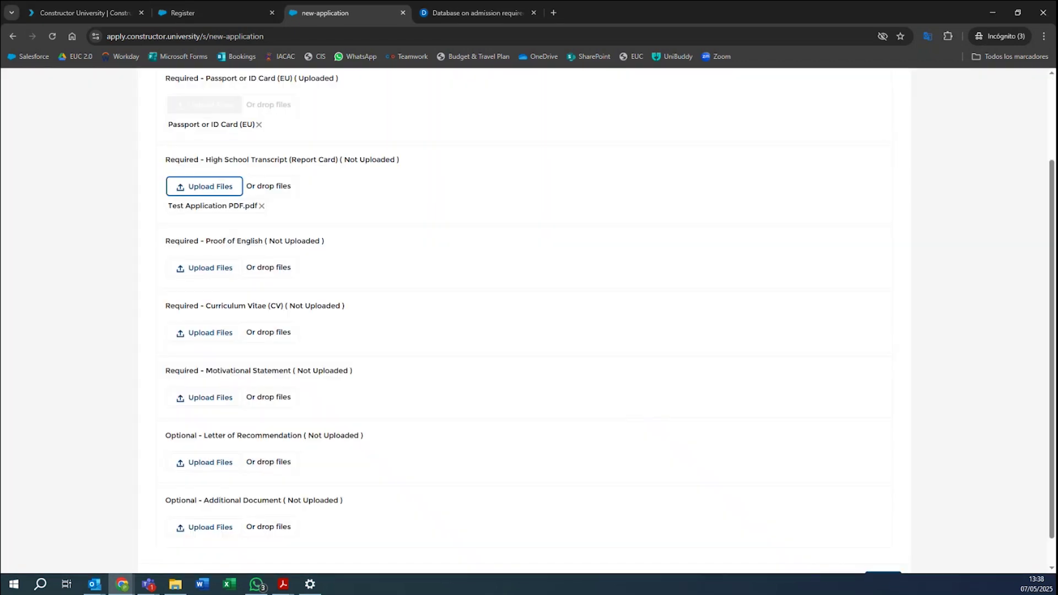
{"action": "left_click_drag", "start_coordinate": [1056, 220], "coordinate": [189, 264]}
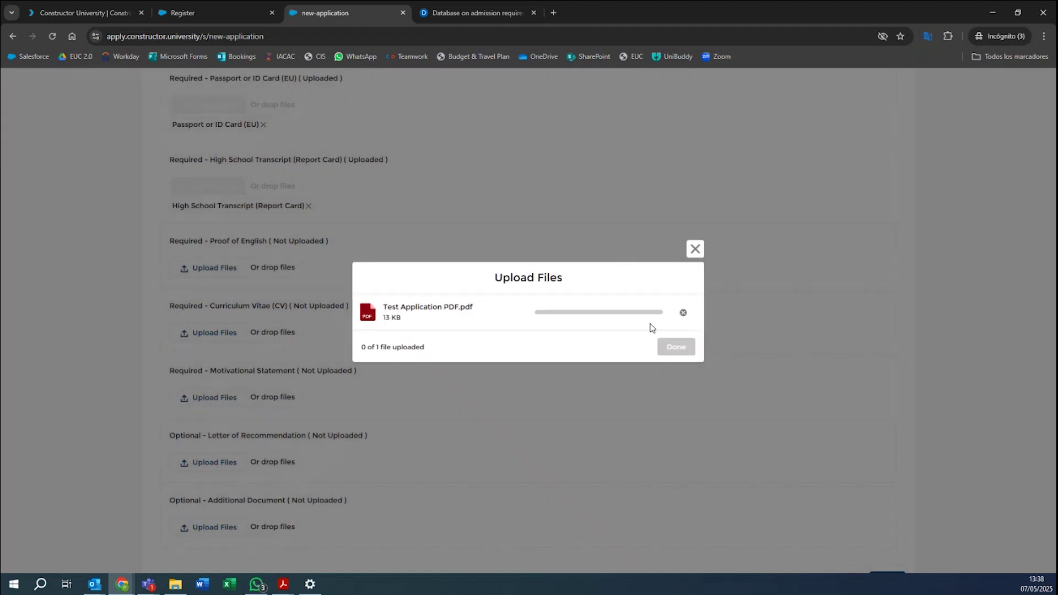
{"action": "left_click", "coordinate": [678, 348]}
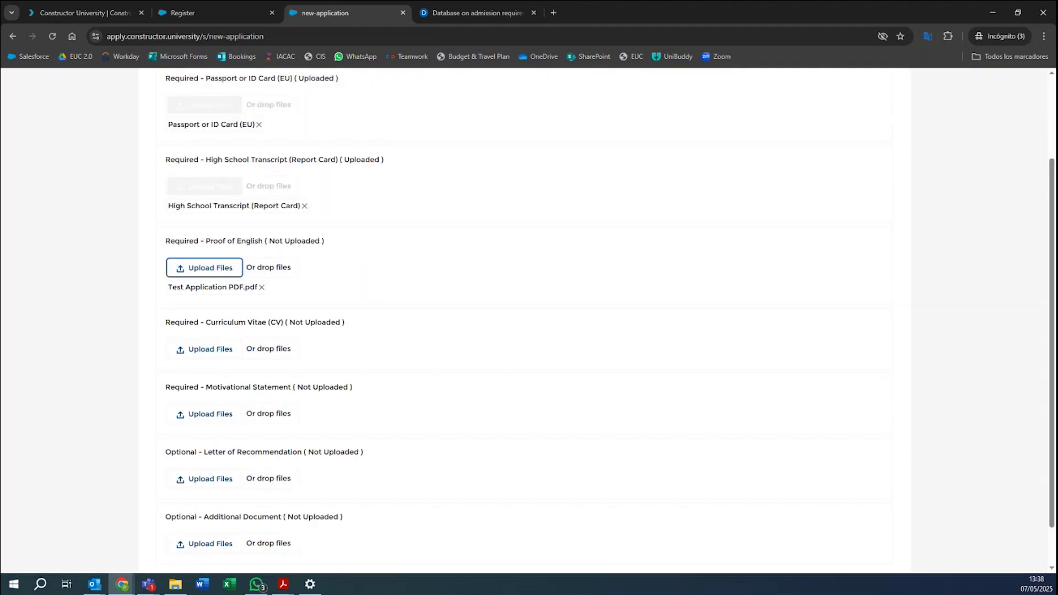
{"action": "left_click_drag", "start_coordinate": [1055, 221], "coordinate": [210, 350]}
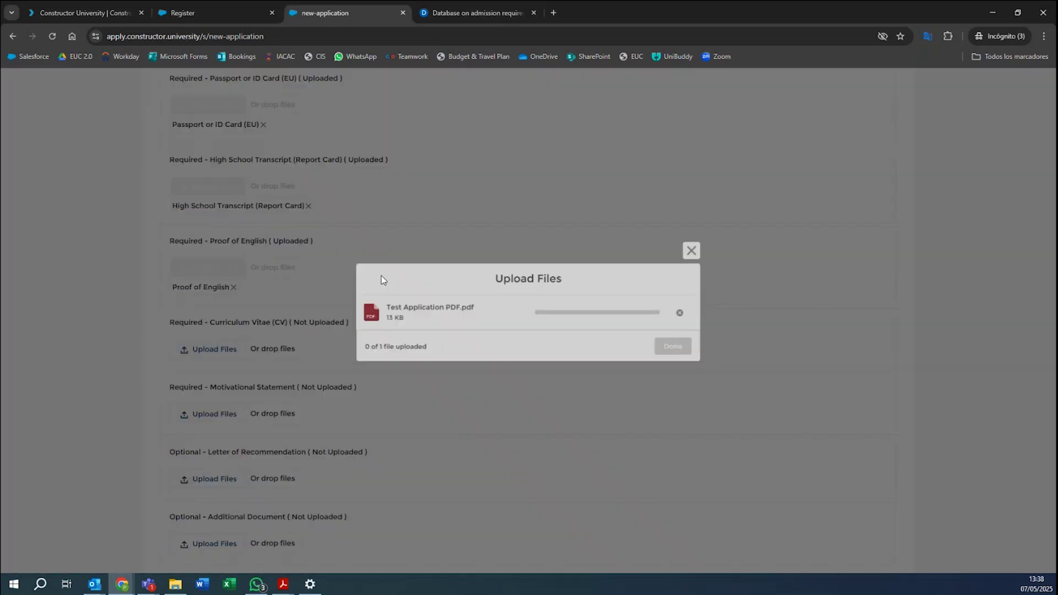
{"action": "left_click", "coordinate": [677, 348]}
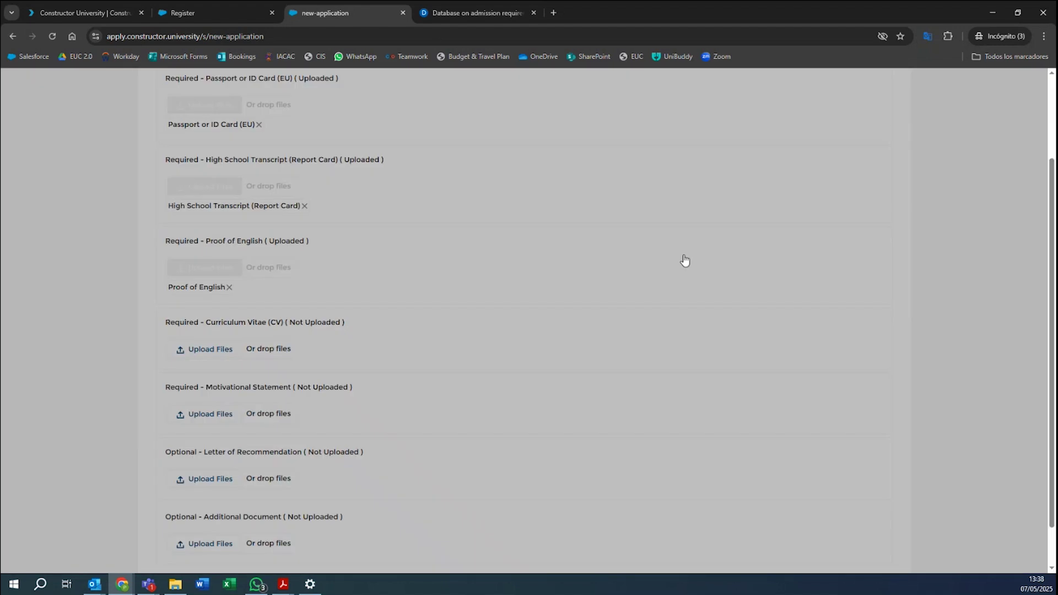
Attach the PDF as Motivational Statement, Letter of Recommendation and Additional Document.
{"action": "scroll", "coordinate": [606, 324], "scroll_direction": "down", "scroll_amount": 1}
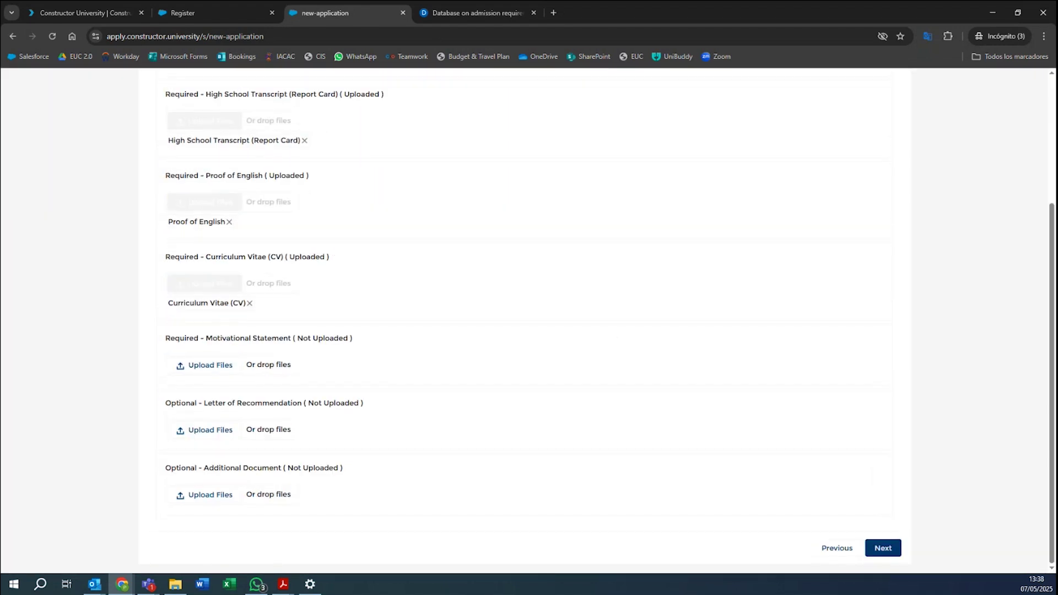
{"action": "left_click_drag", "start_coordinate": [1055, 353], "coordinate": [256, 363]}
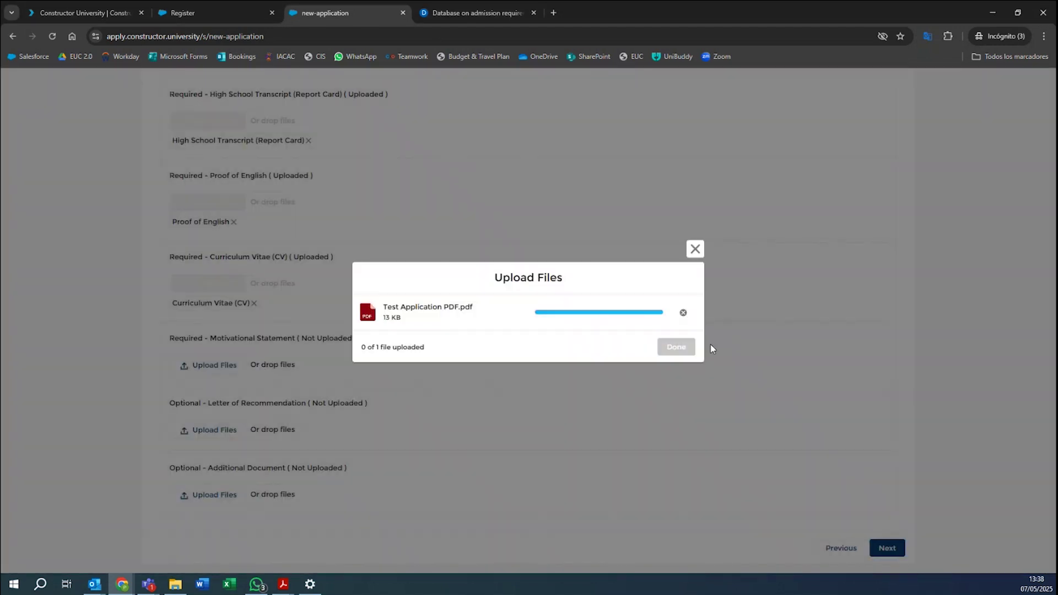
{"action": "left_click", "coordinate": [679, 350]}
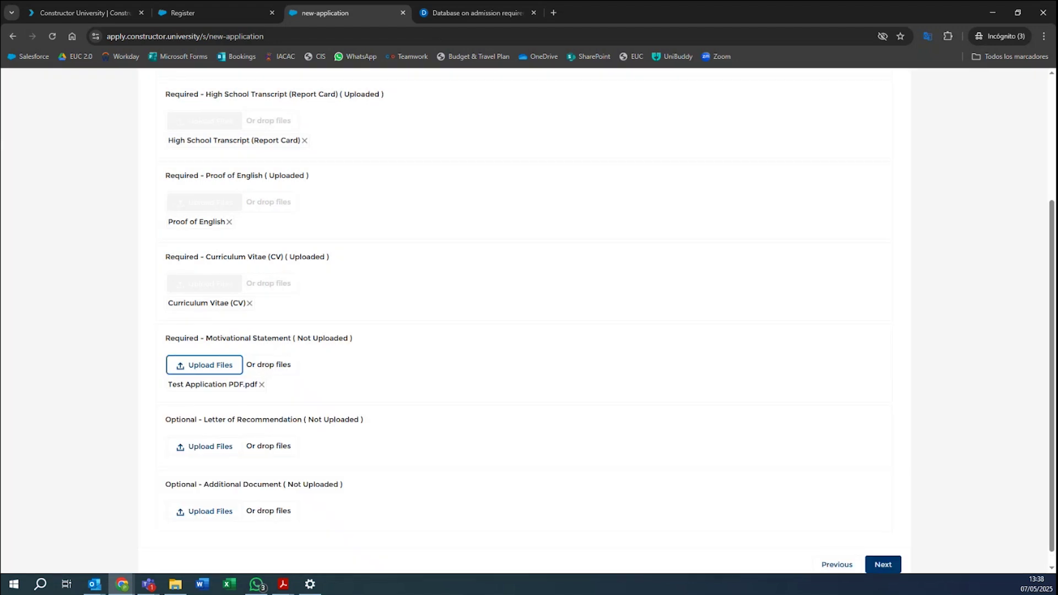
{"action": "left_click_drag", "start_coordinate": [1032, 226], "coordinate": [220, 448]}
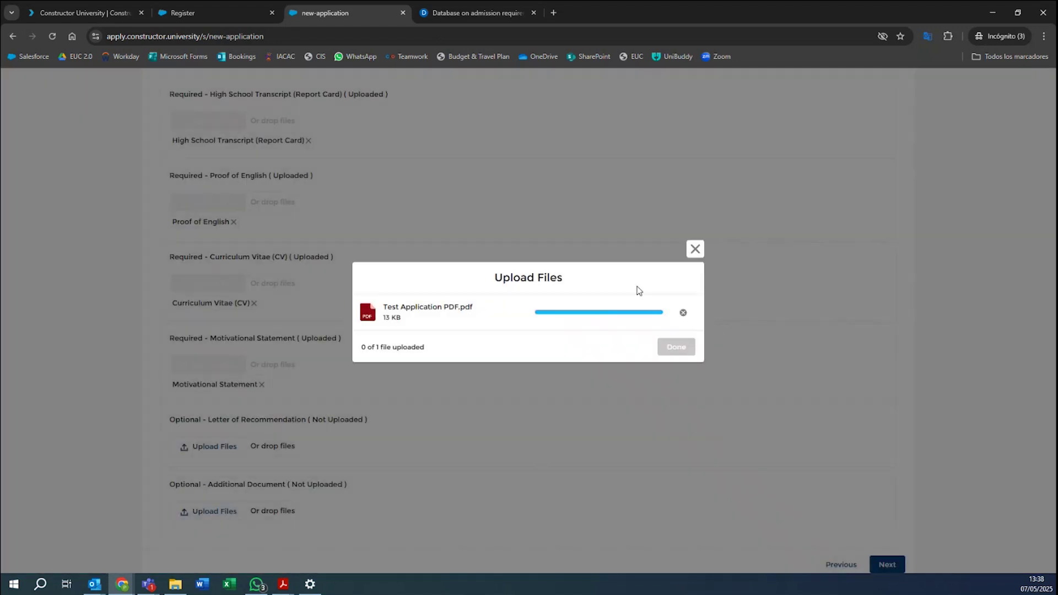
{"action": "left_click", "coordinate": [673, 347]}
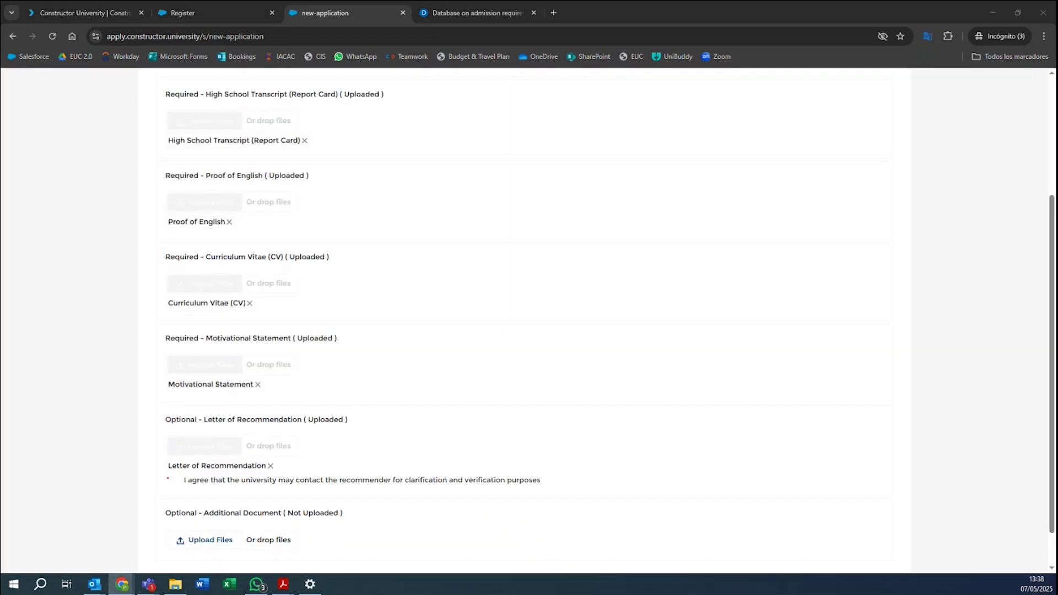
{"action": "left_click_drag", "start_coordinate": [408, 484], "coordinate": [227, 540]}
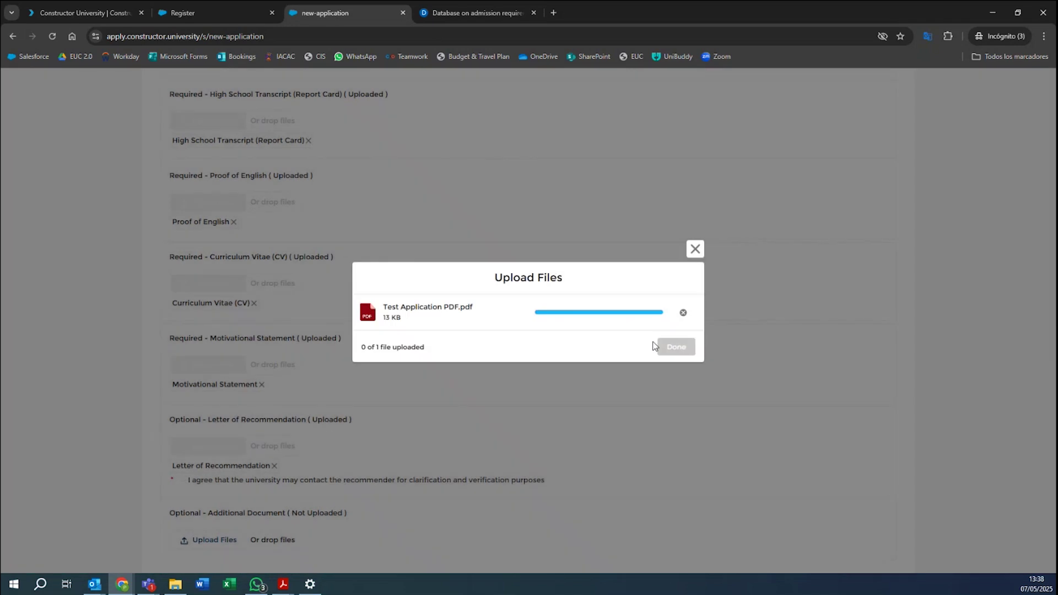
{"action": "left_click", "coordinate": [685, 345]}
{"action": "scroll", "coordinate": [666, 428], "scroll_direction": "down", "scroll_amount": 1}
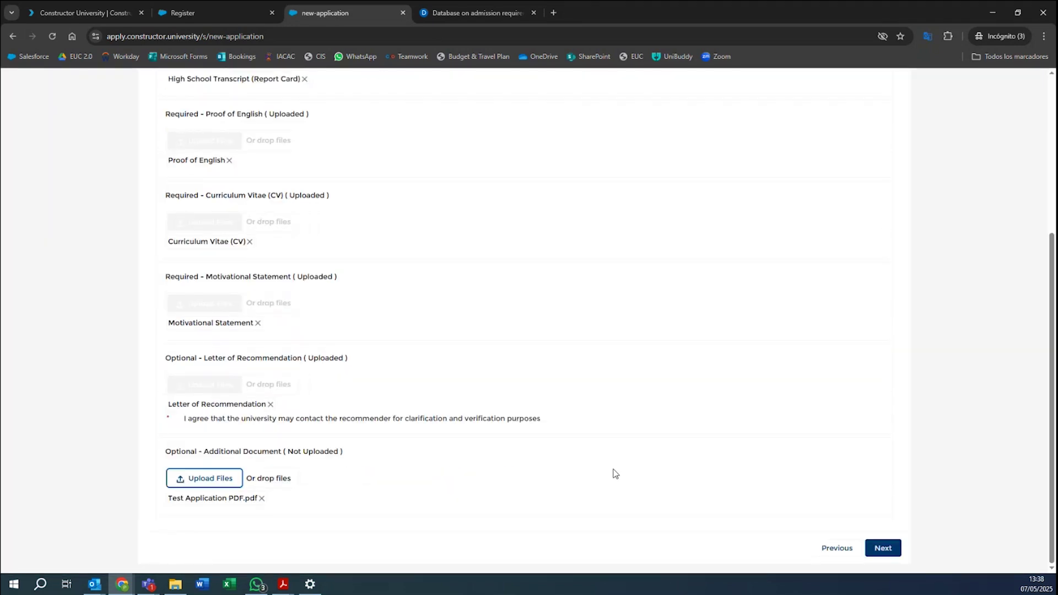
Check all seven documents show Uploaded and agree the university may contact the recommender.
{"action": "left_click", "coordinate": [881, 550]}
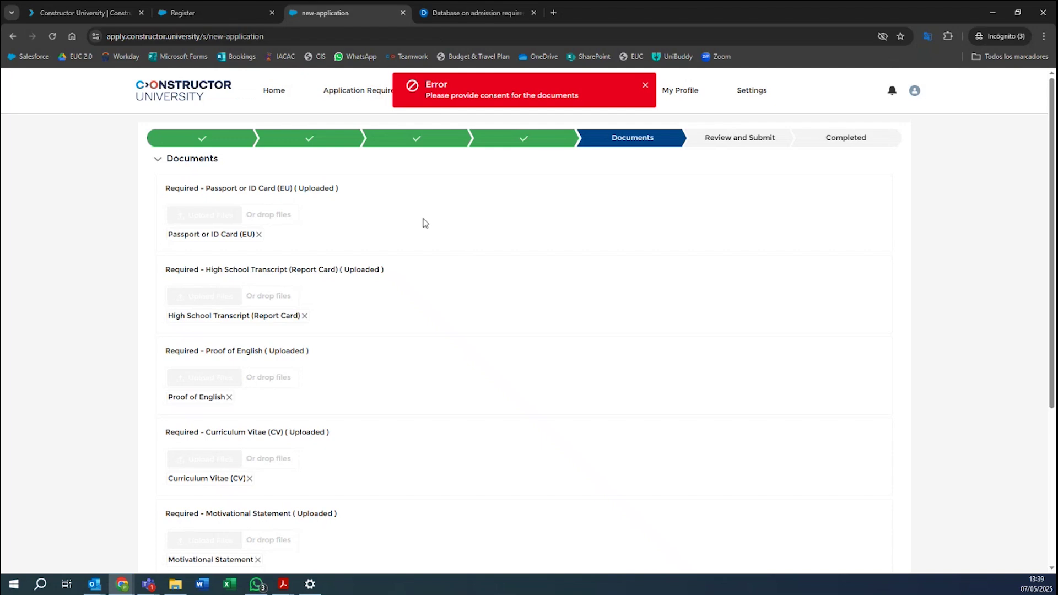
{"action": "scroll", "coordinate": [425, 225], "scroll_direction": "down", "scroll_amount": 5}
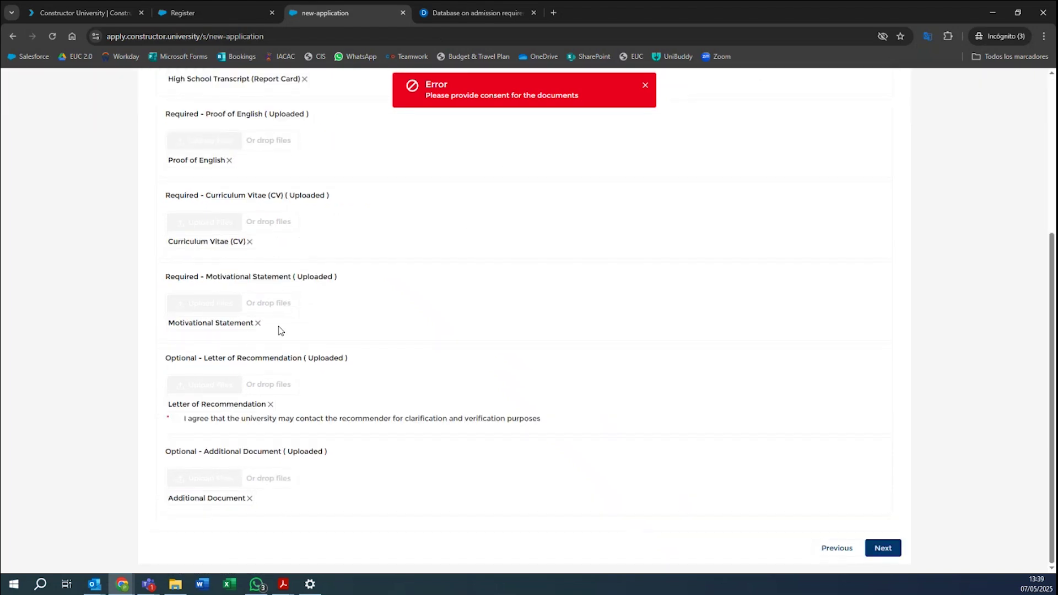
{"action": "scroll", "coordinate": [279, 328], "scroll_direction": "up", "scroll_amount": 5}
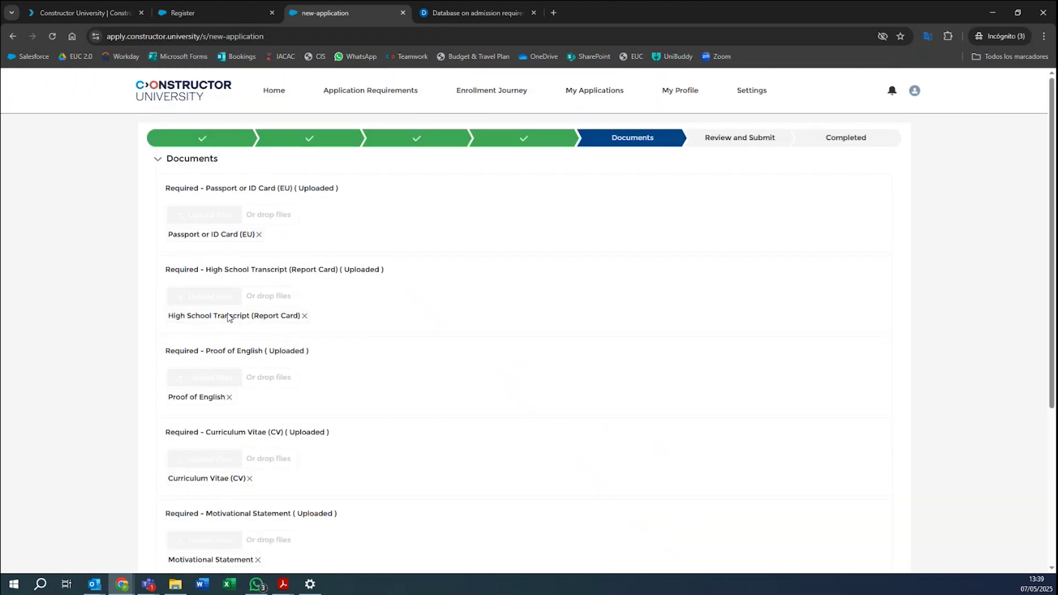
{"action": "scroll", "coordinate": [445, 268], "scroll_direction": "down", "scroll_amount": 5}
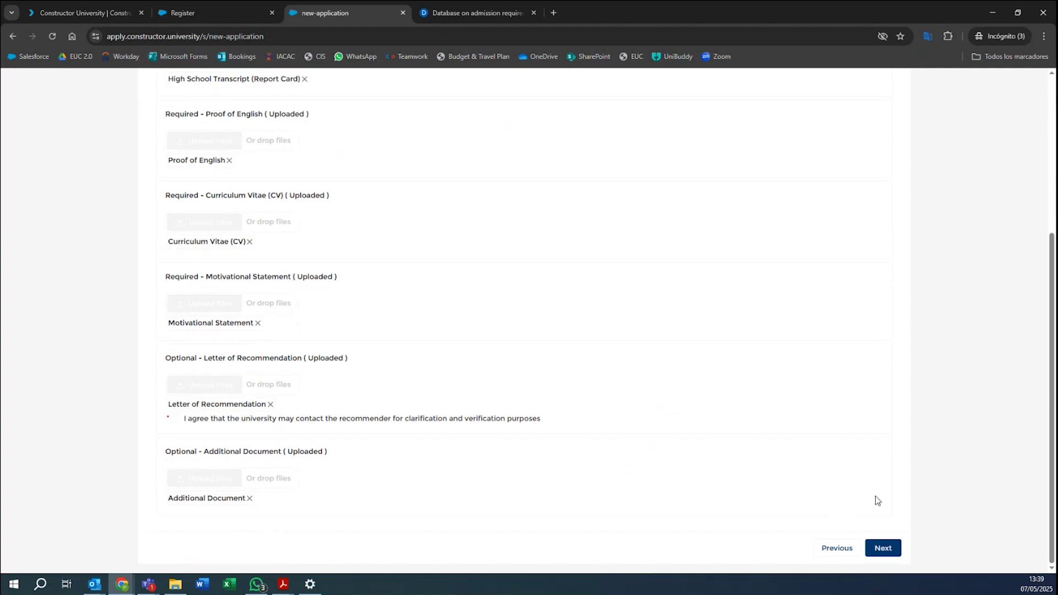
{"action": "scroll", "coordinate": [329, 280], "scroll_direction": "up", "scroll_amount": 5}
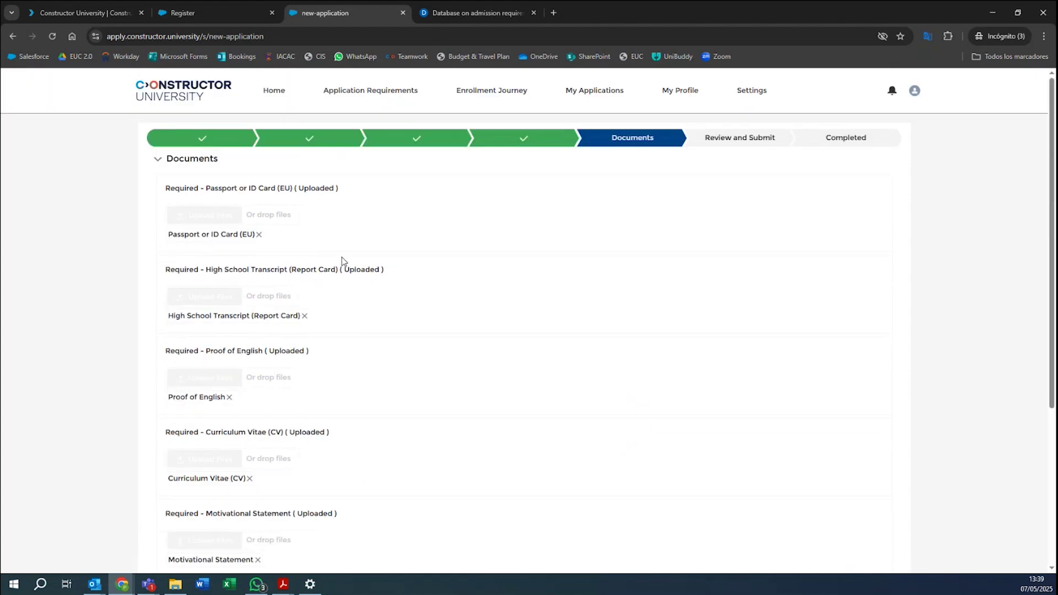
{"action": "left_click", "coordinate": [159, 159]}
{"action": "left_click", "coordinate": [163, 161]}
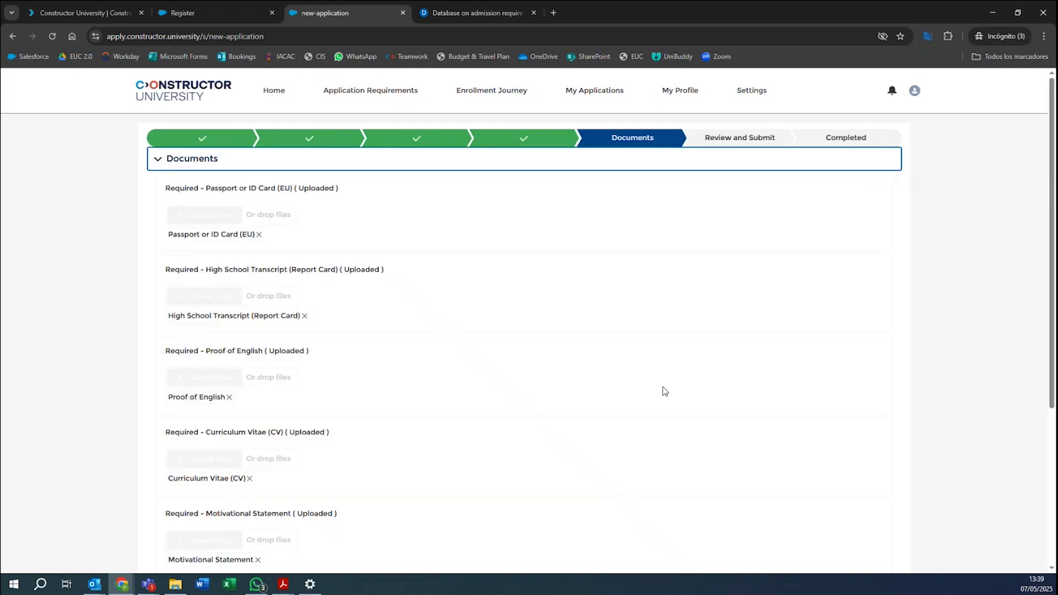
{"action": "scroll", "coordinate": [739, 423], "scroll_direction": "down", "scroll_amount": 5}
{"action": "left_click", "coordinate": [874, 549]}
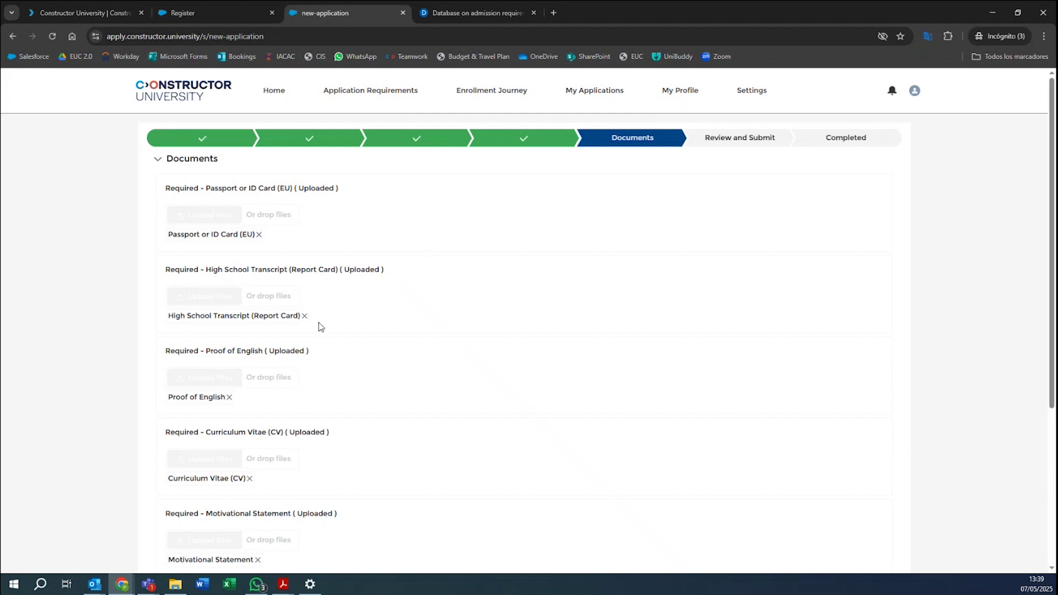
{"action": "scroll", "coordinate": [355, 373], "scroll_direction": "down", "scroll_amount": 4}
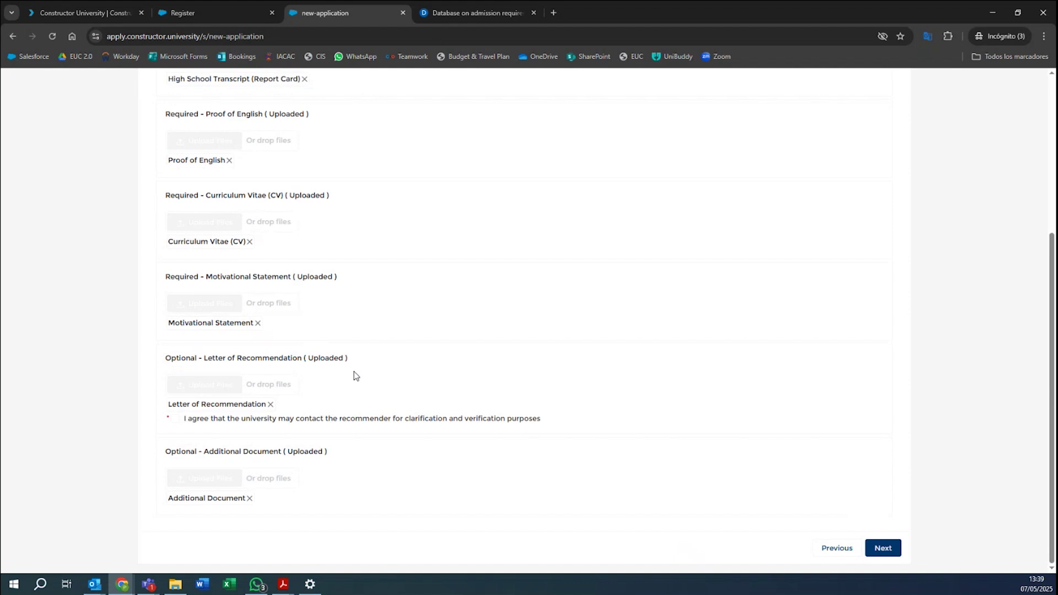
{"action": "left_click", "coordinate": [172, 422]}
Advance to Review and Submit and scroll through the programs and seven uploaded documents.
{"action": "left_click", "coordinate": [884, 549]}
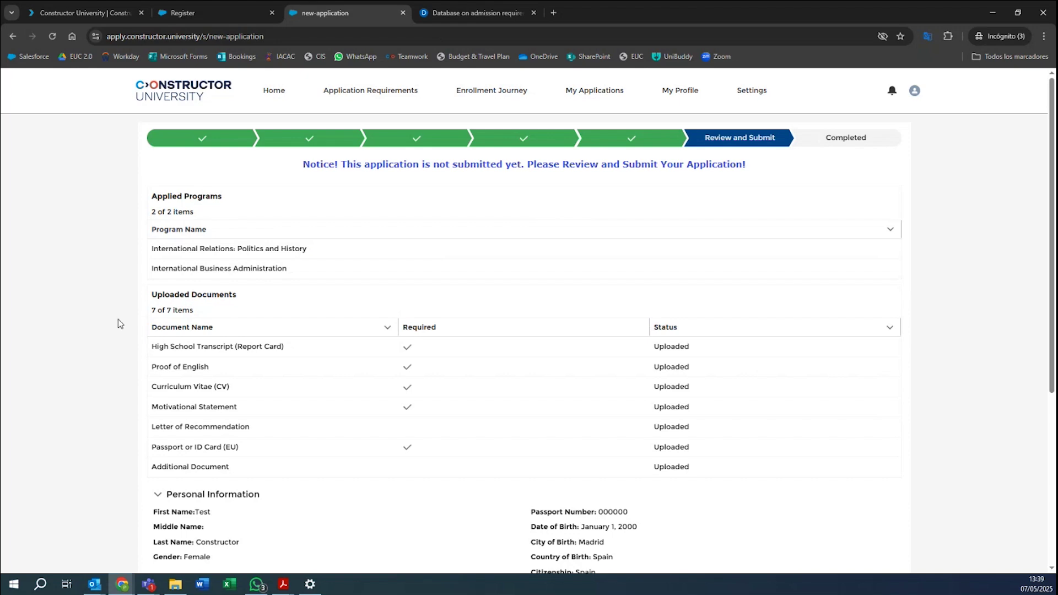
{"action": "scroll", "coordinate": [462, 305], "scroll_direction": "down", "scroll_amount": 5}
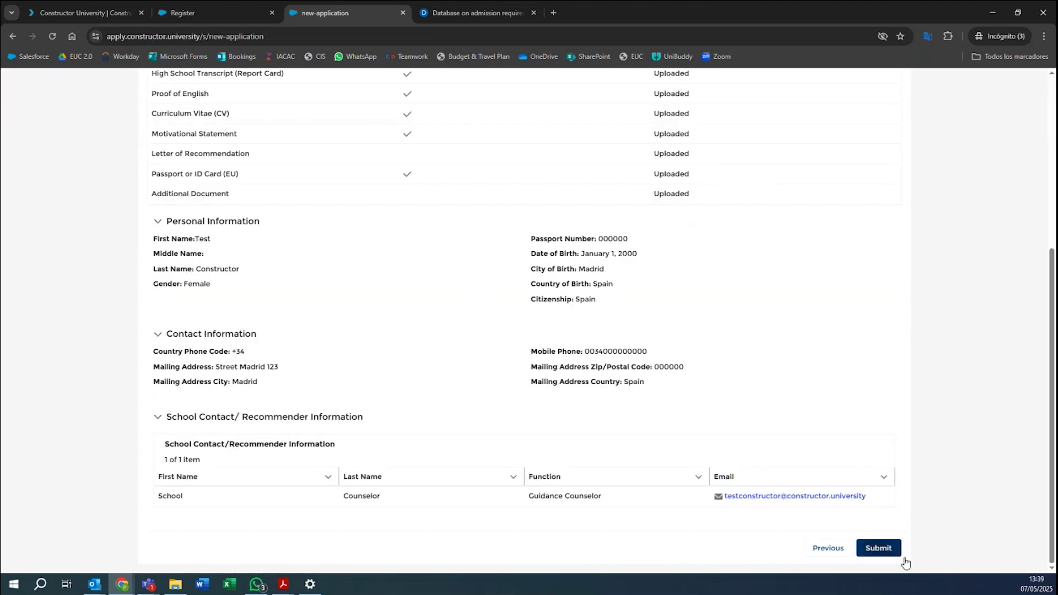
{"action": "scroll", "coordinate": [742, 478], "scroll_direction": "up", "scroll_amount": 5}
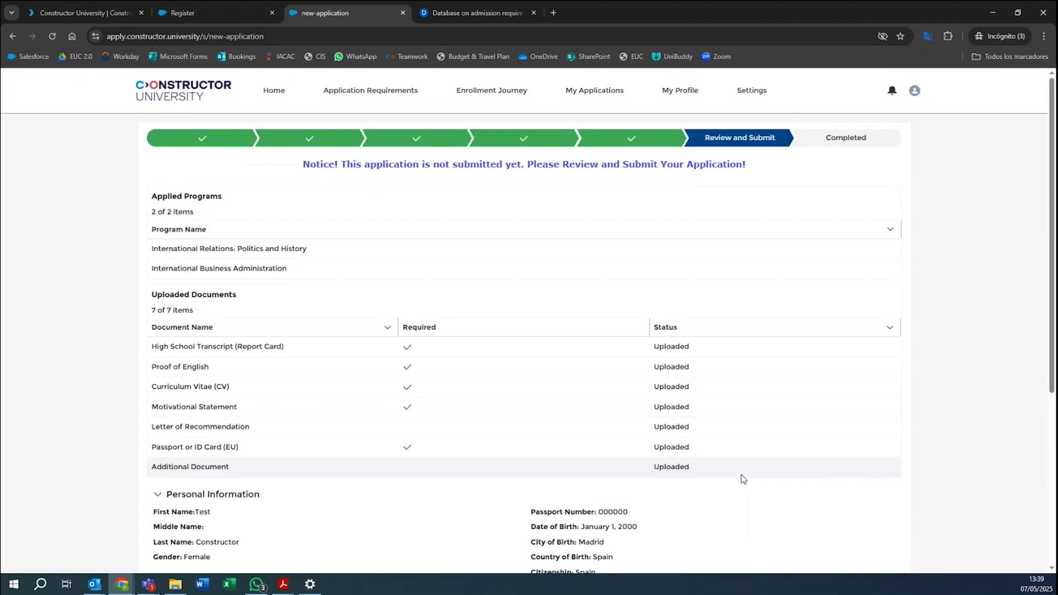